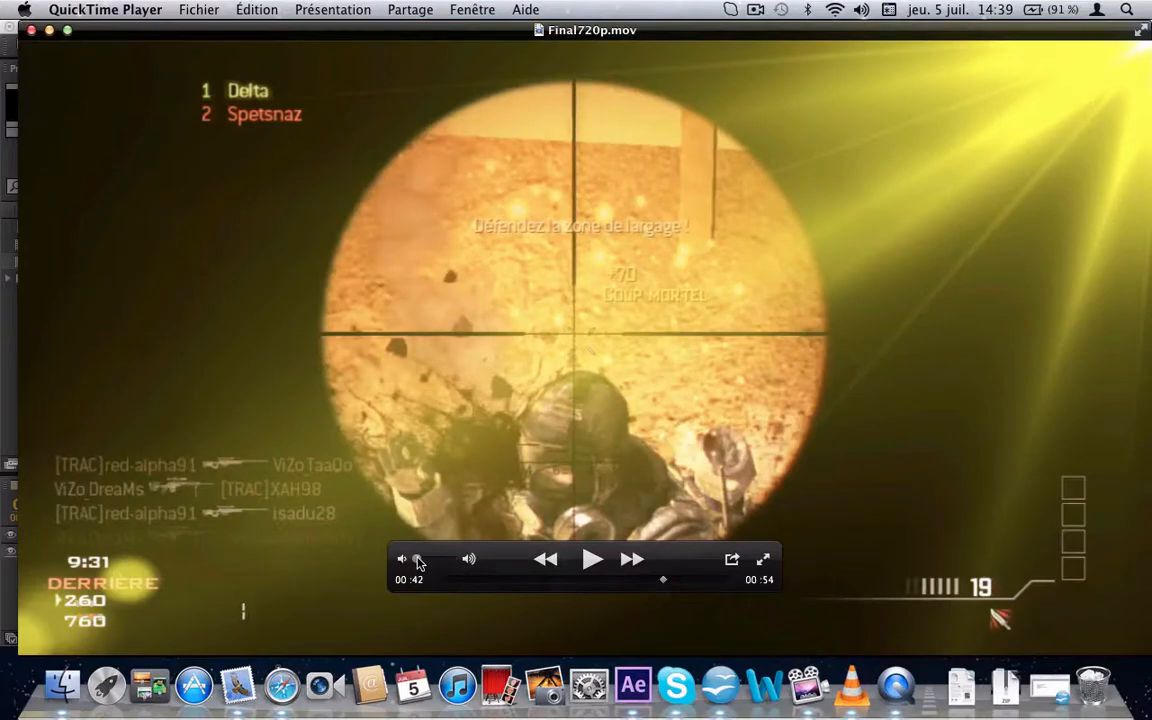
Step: Play the Final720p.mov clip briefly, pause it and scrub back to about 00:43
left_click(593, 558)
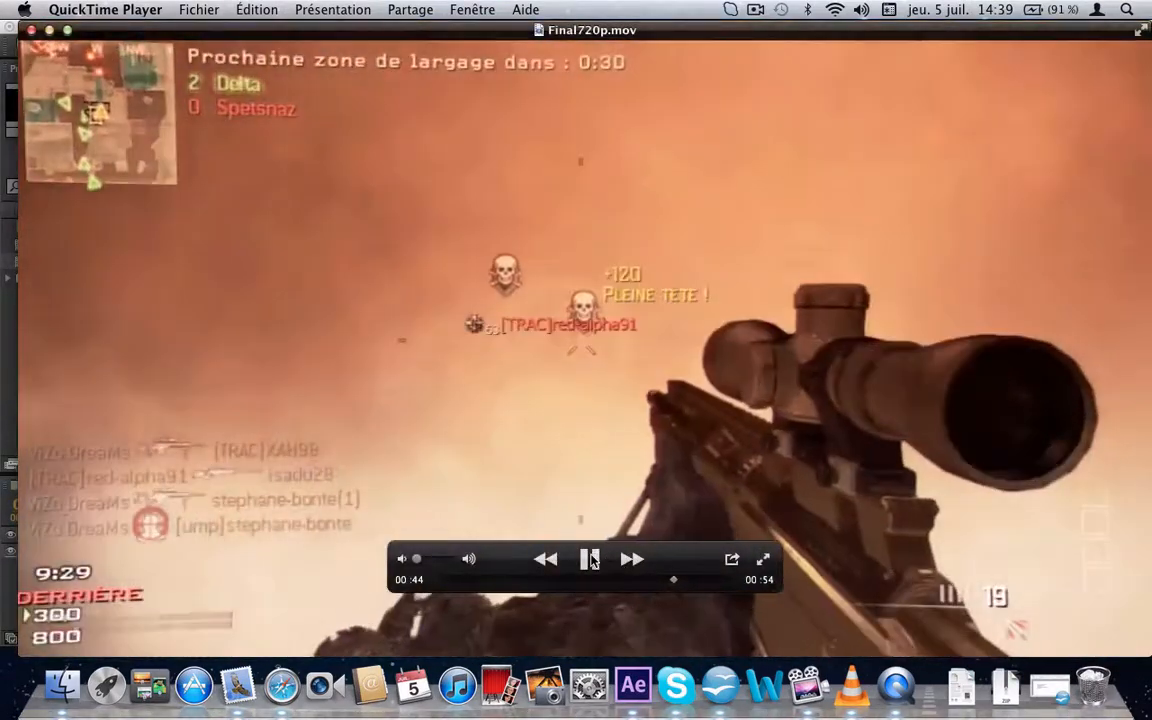
left_click(593, 558)
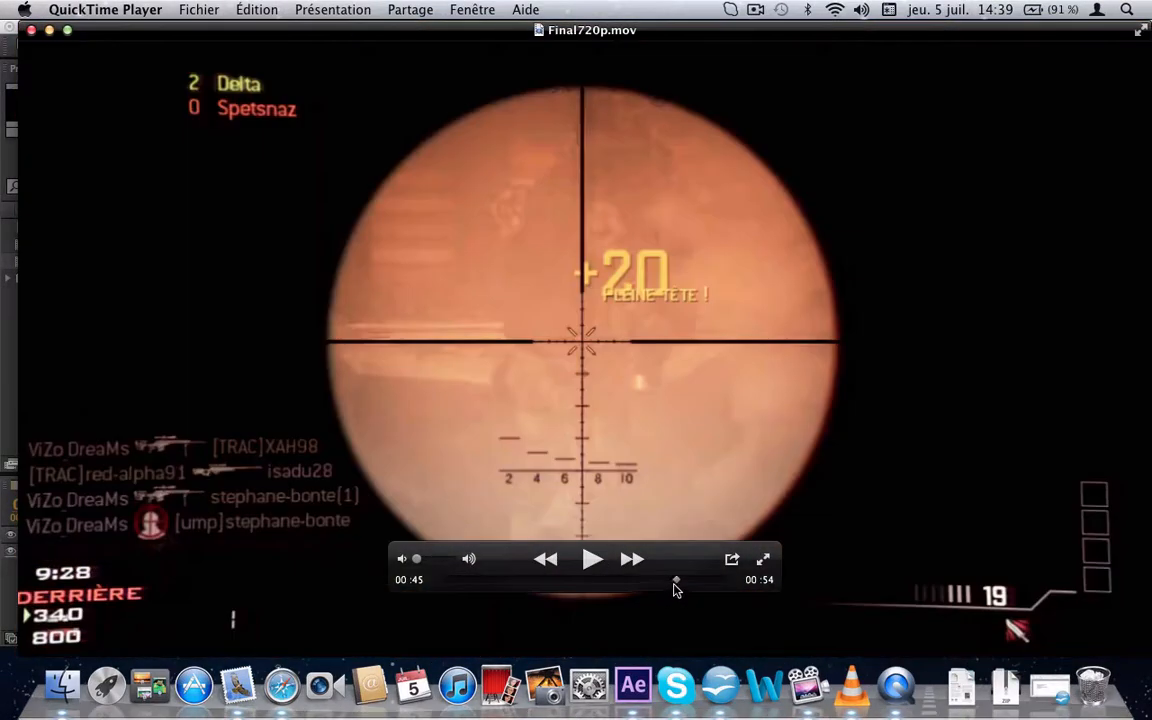
left_click_drag(677, 583, 664, 585)
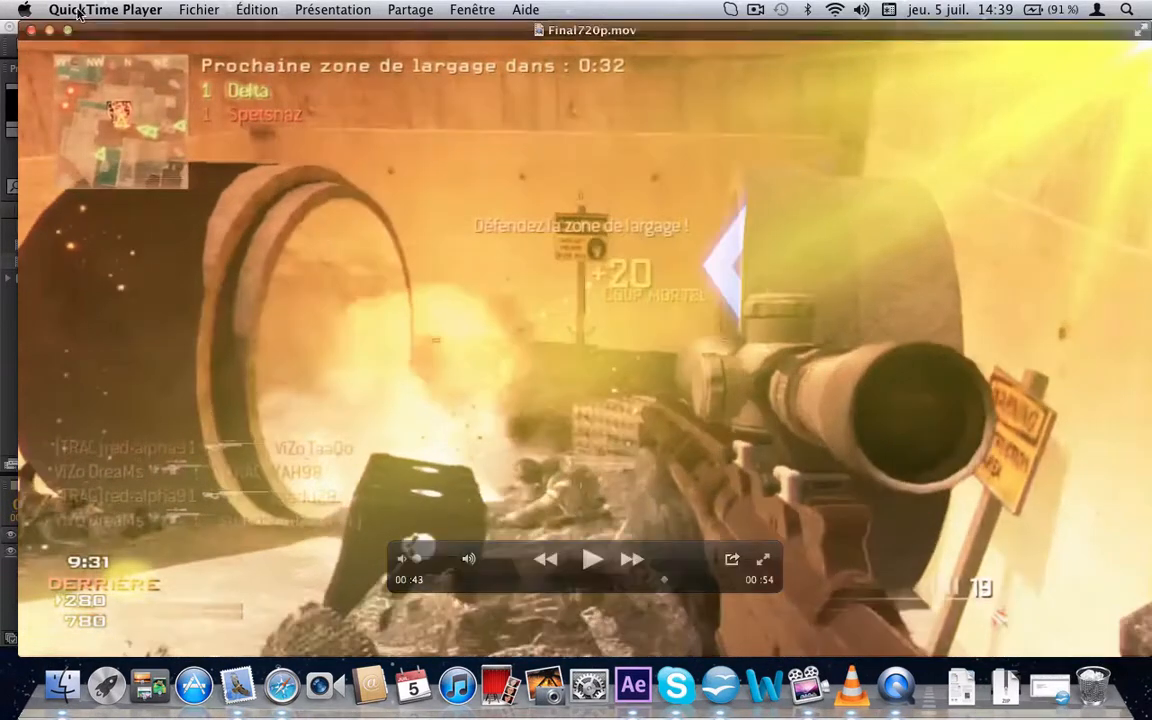
Step: Close the clip, quit QuickTime Player, and move the playhead of Composition 1 to 0;00;02;06 in After Effects
left_click(31, 31)
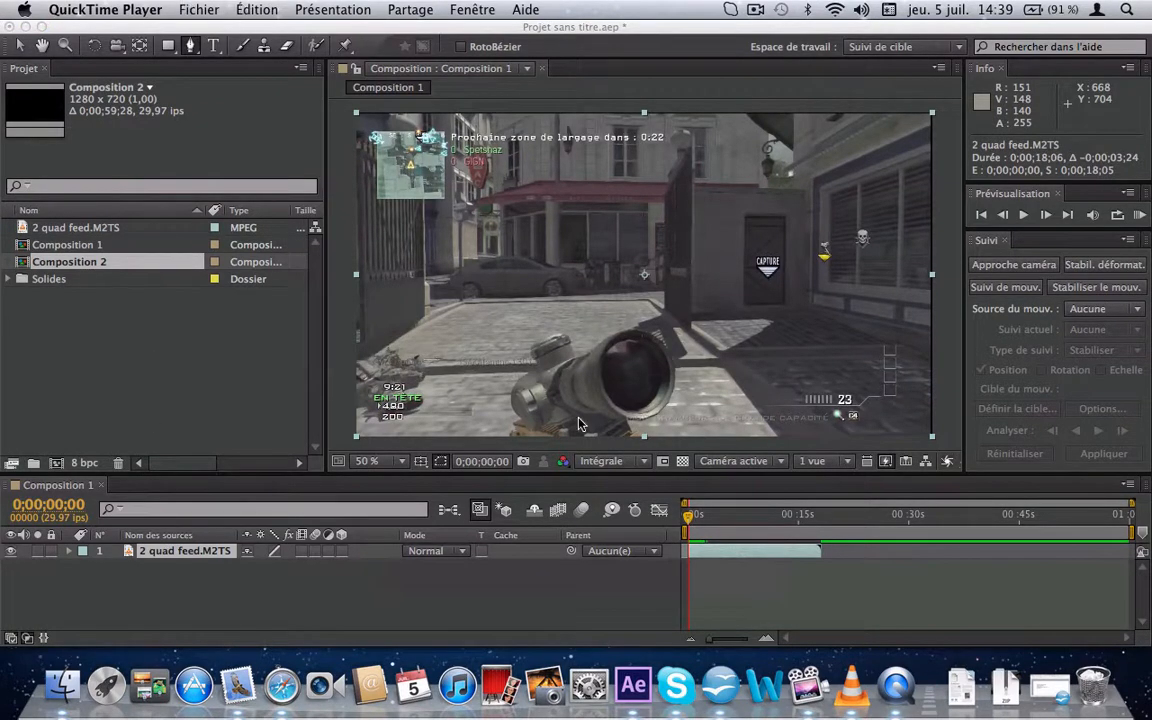
key("super+q")
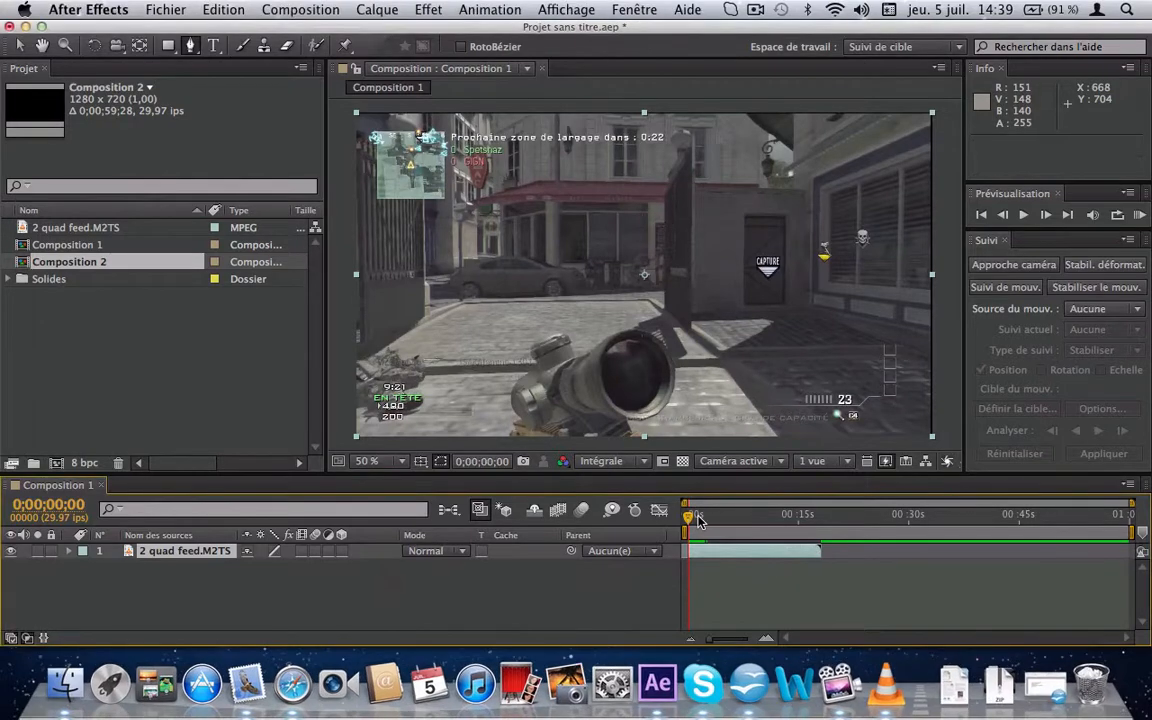
left_click_drag(695, 518, 707, 521)
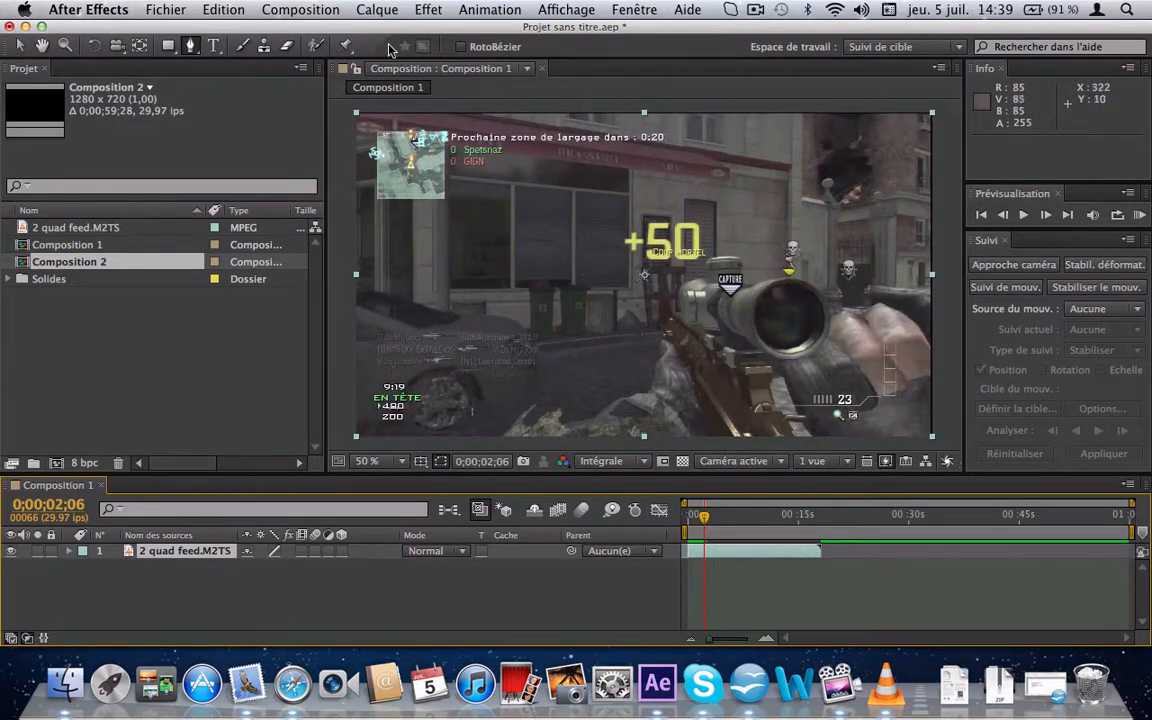
Step: Create a new 1280 x 720 composition at 29.97 fps lasting 0;00;59;28 and display the grid over it
left_click(167, 9)
left_click(185, 7)
left_click(185, 7)
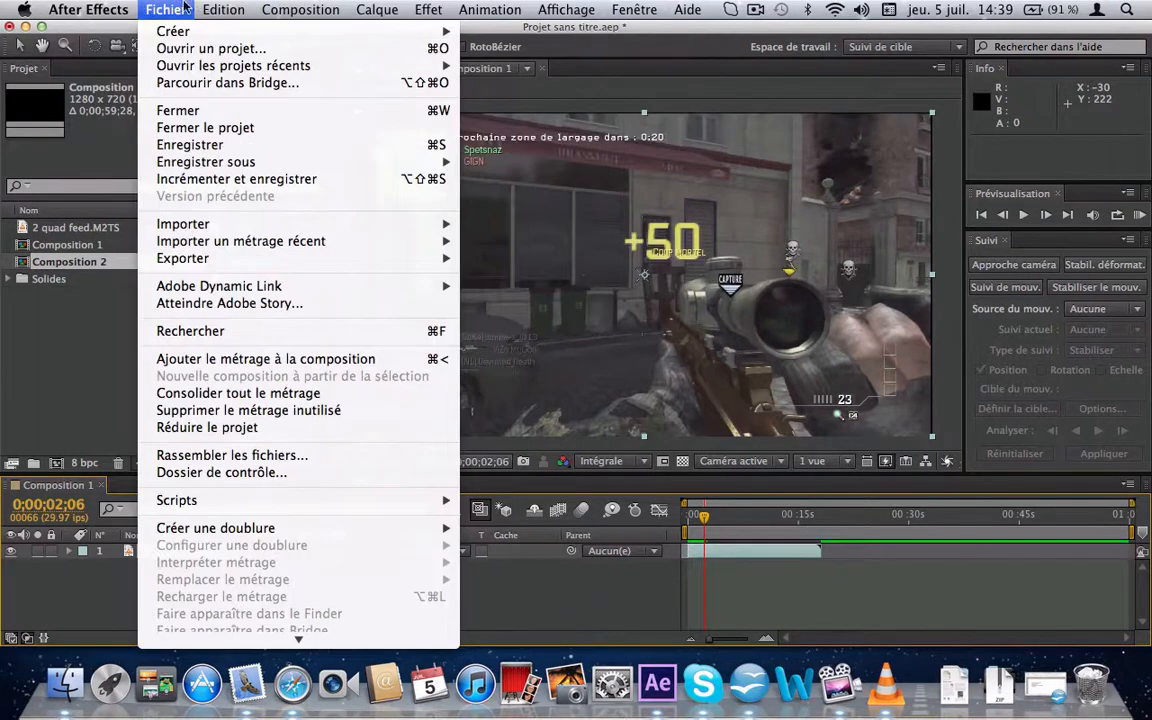
mouse_move(298, 8)
left_click(308, 33)
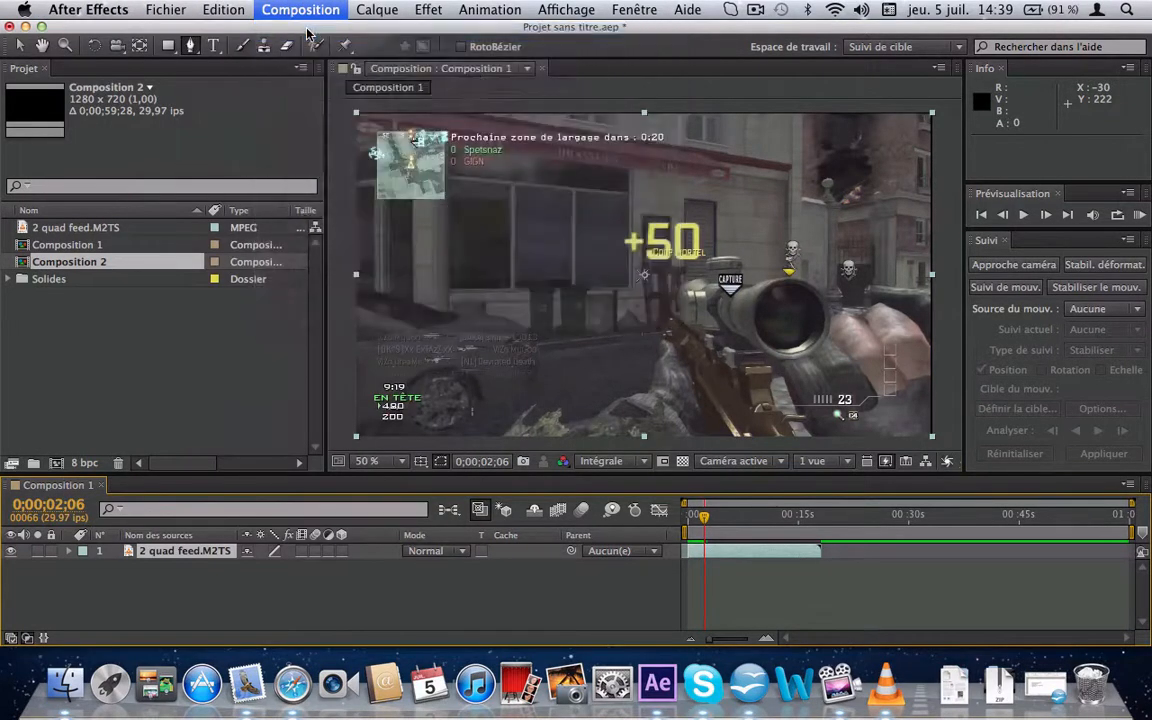
left_click(750, 495)
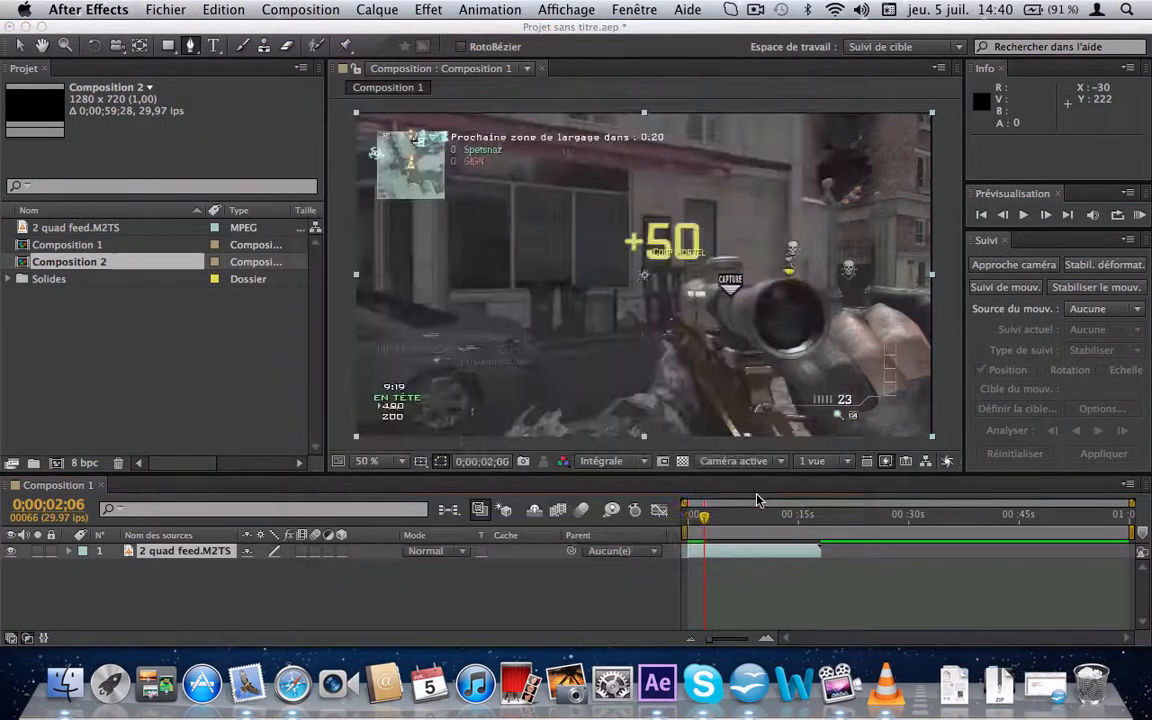
left_click(420, 461)
left_click(440, 523)
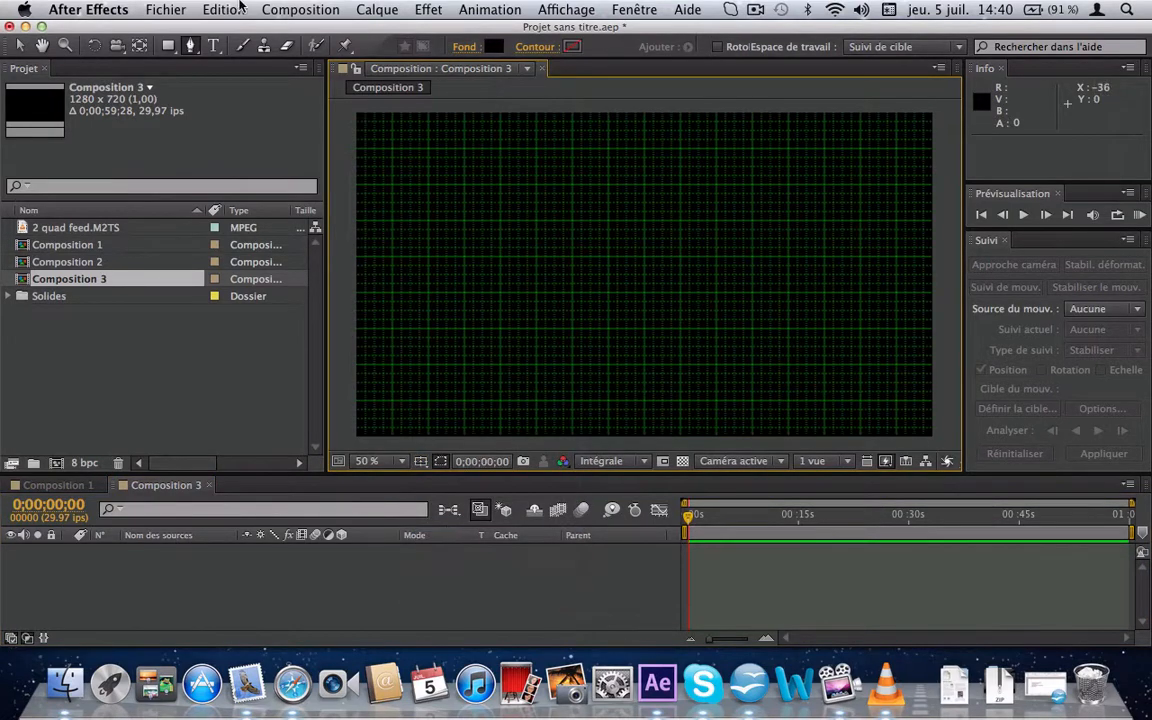
Step: Add an empty shape layer to the new composition and display the title and action safe guides
left_click(297, 8)
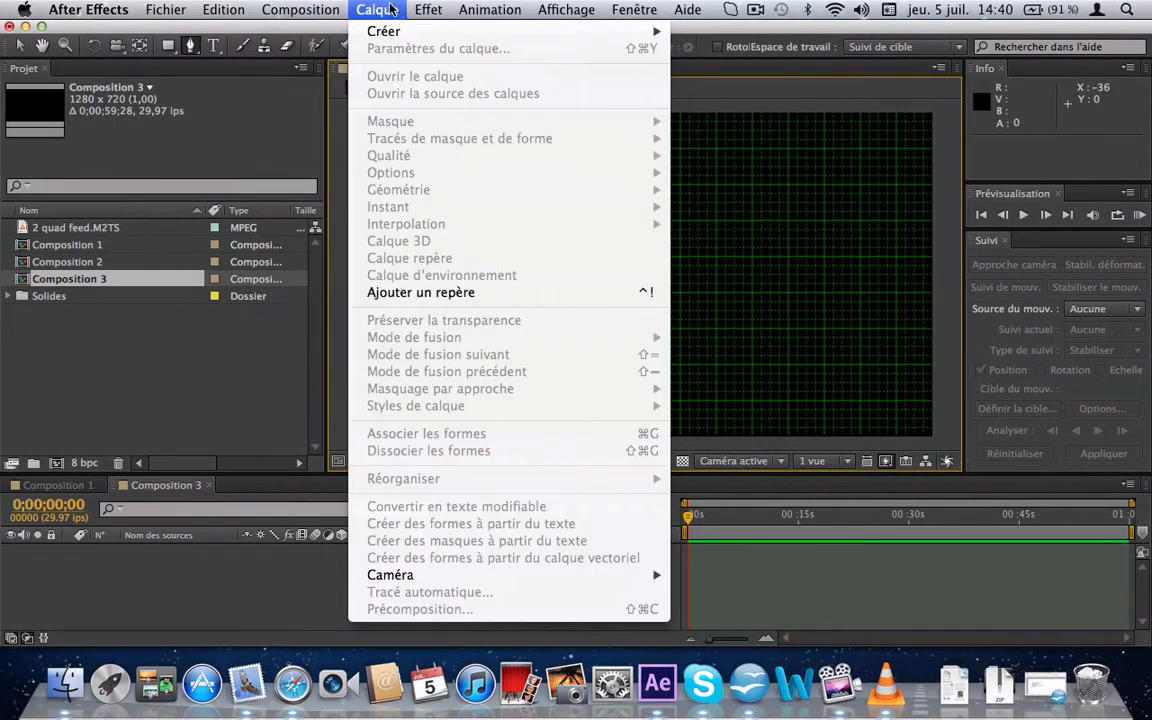
mouse_move(418, 33)
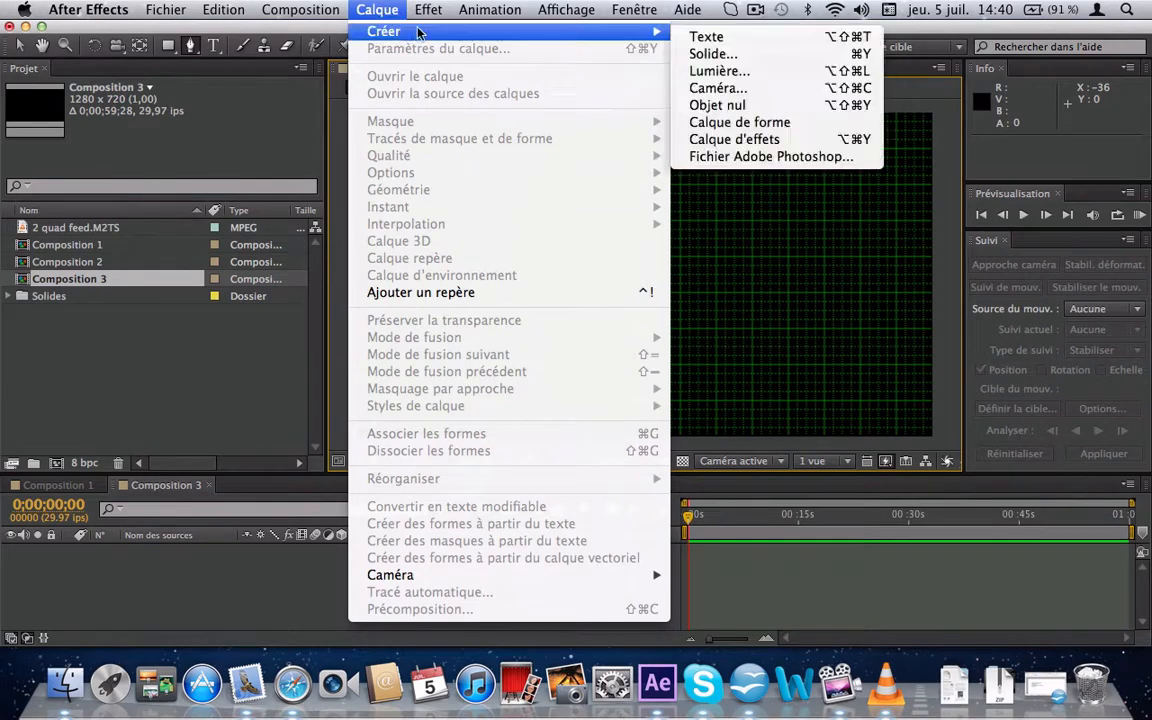
left_click(735, 122)
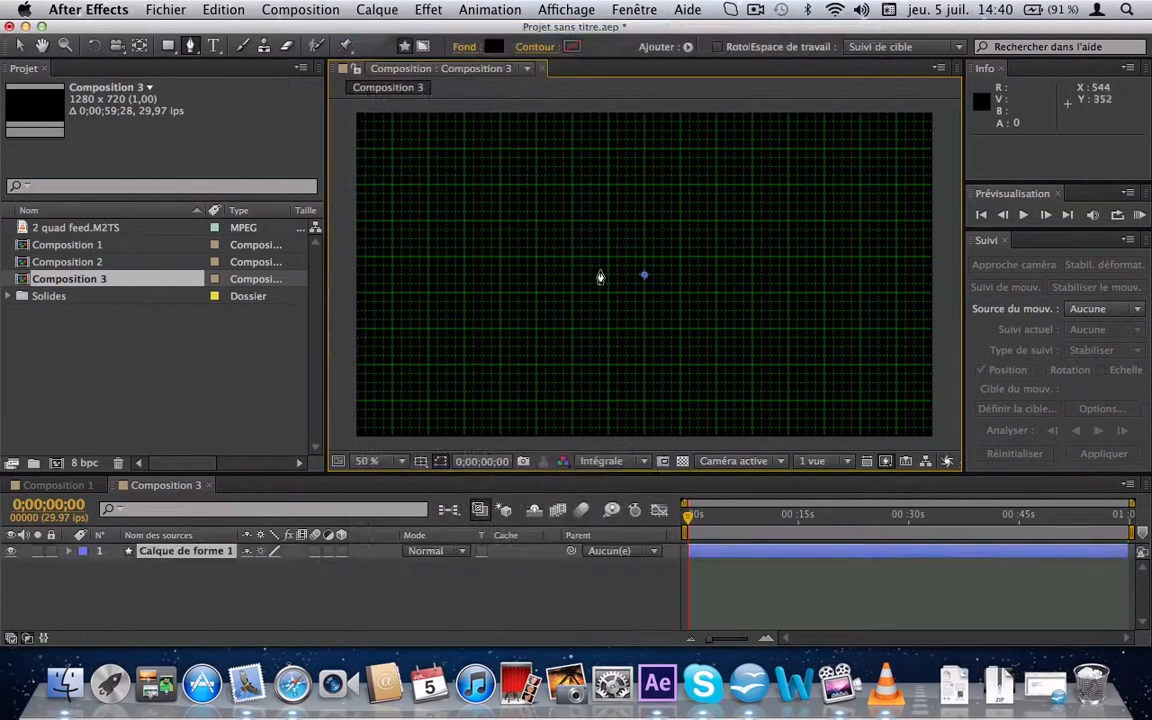
key("apostrophe")
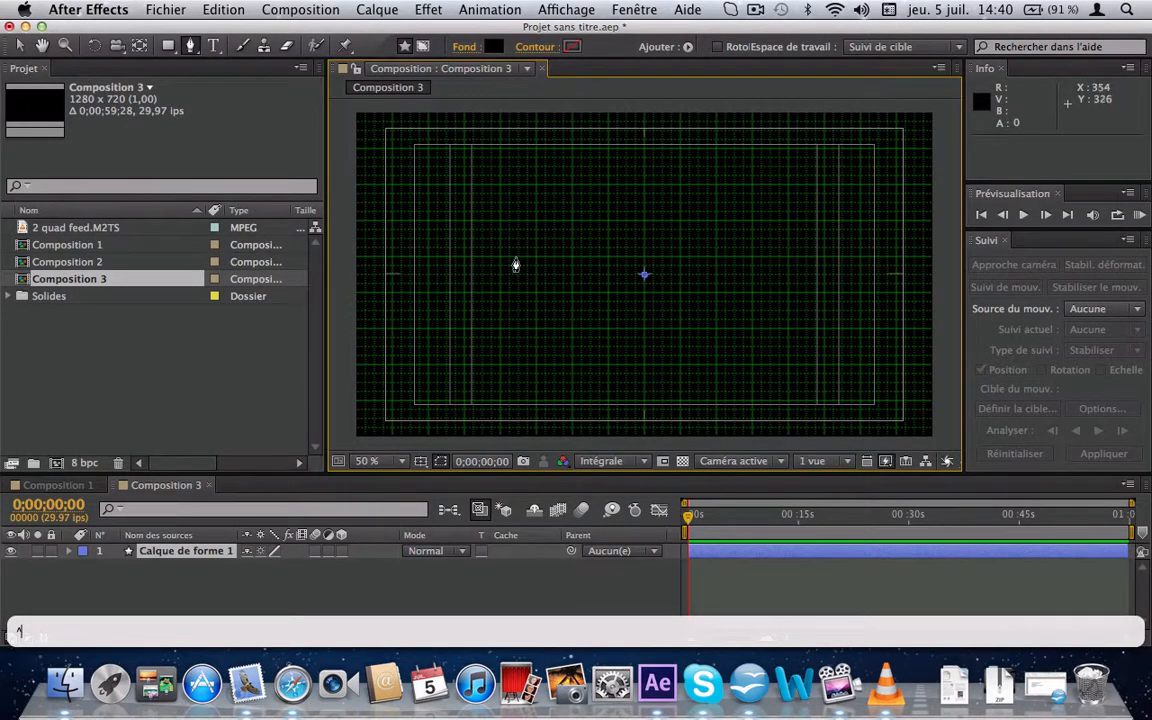
Step: Draw a closed four-point arrowhead pointing left, left of the frame's centre, with the Pen tool, and pull its tip and inner notch points farther left
left_click(572, 185)
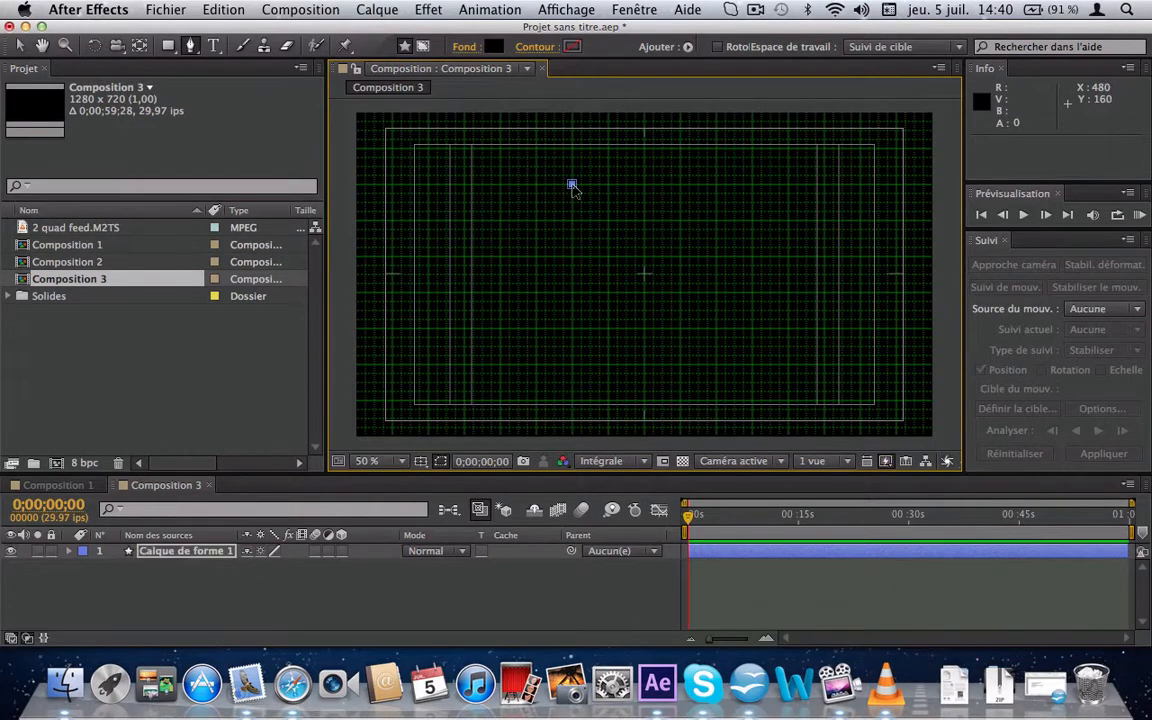
left_click(499, 257)
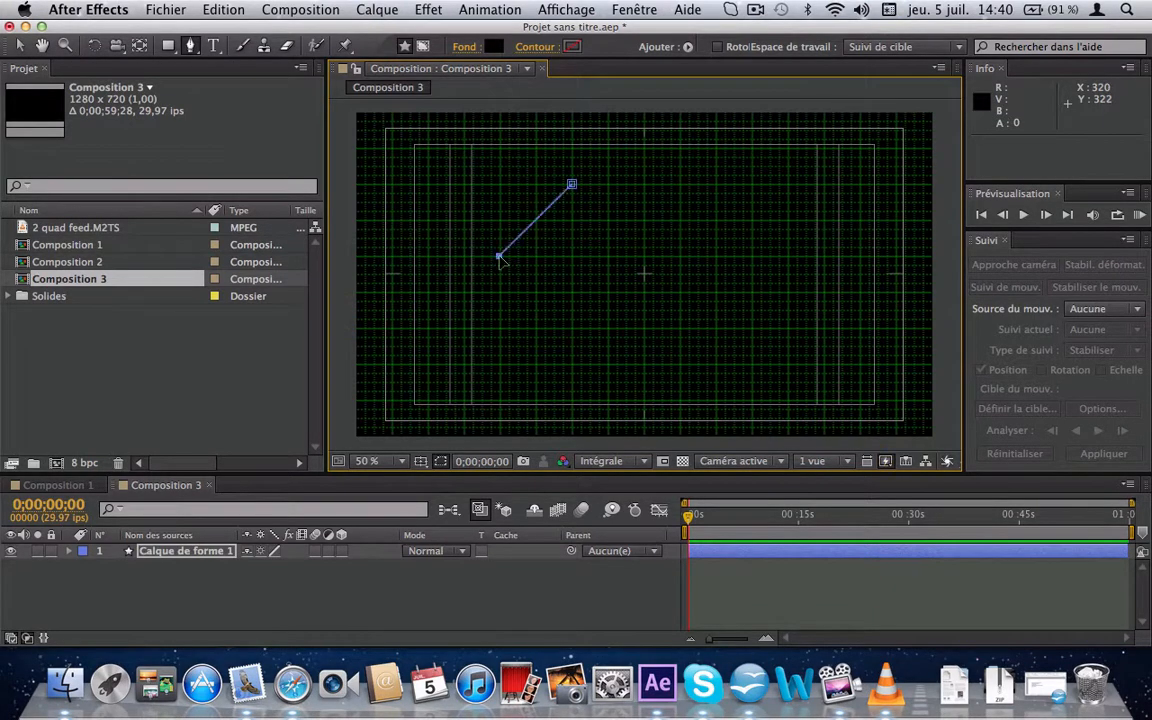
left_click(573, 327)
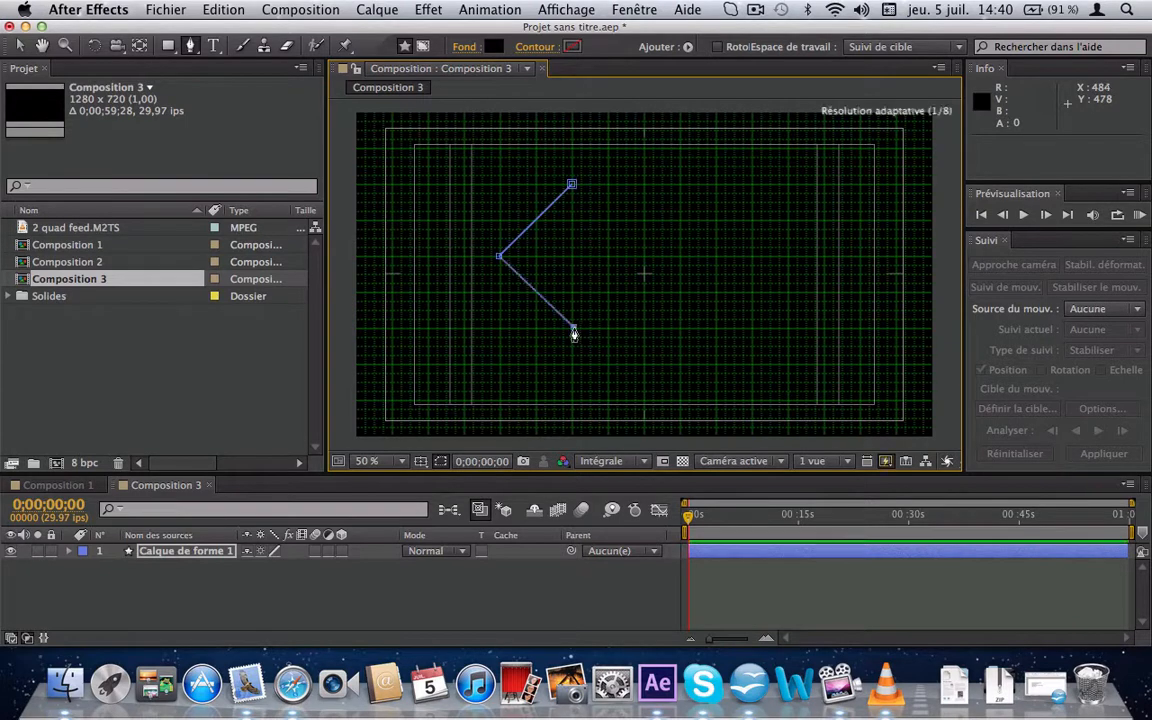
left_click(571, 259)
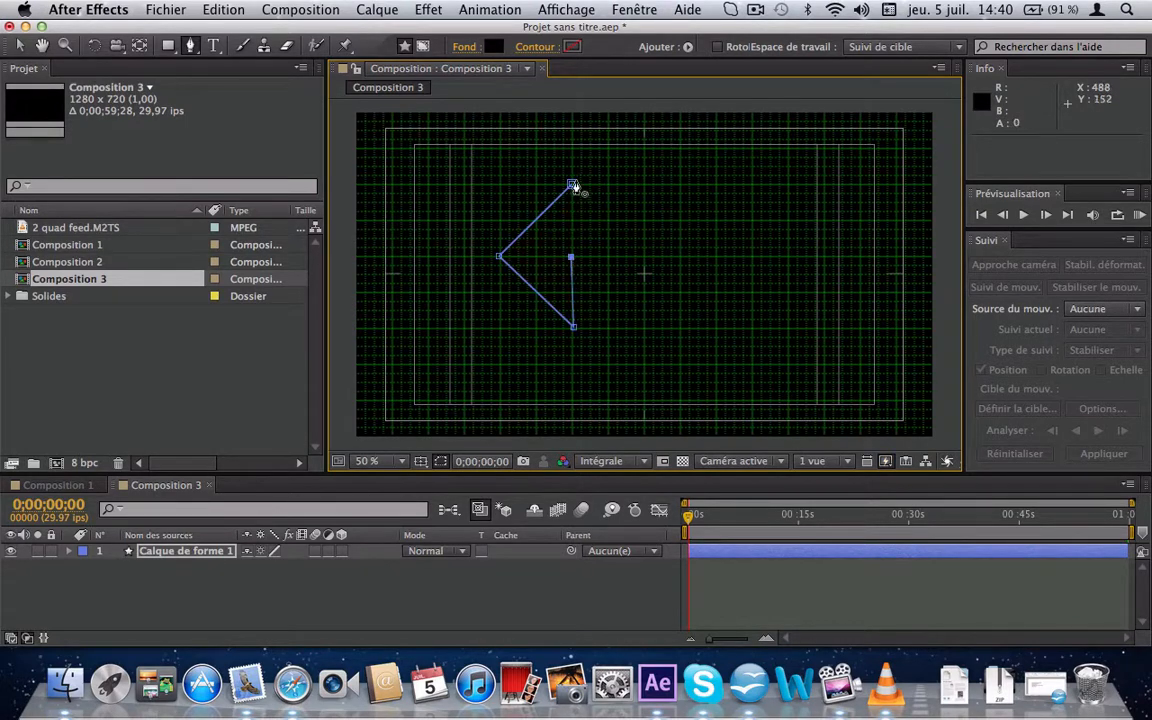
left_click(571, 187)
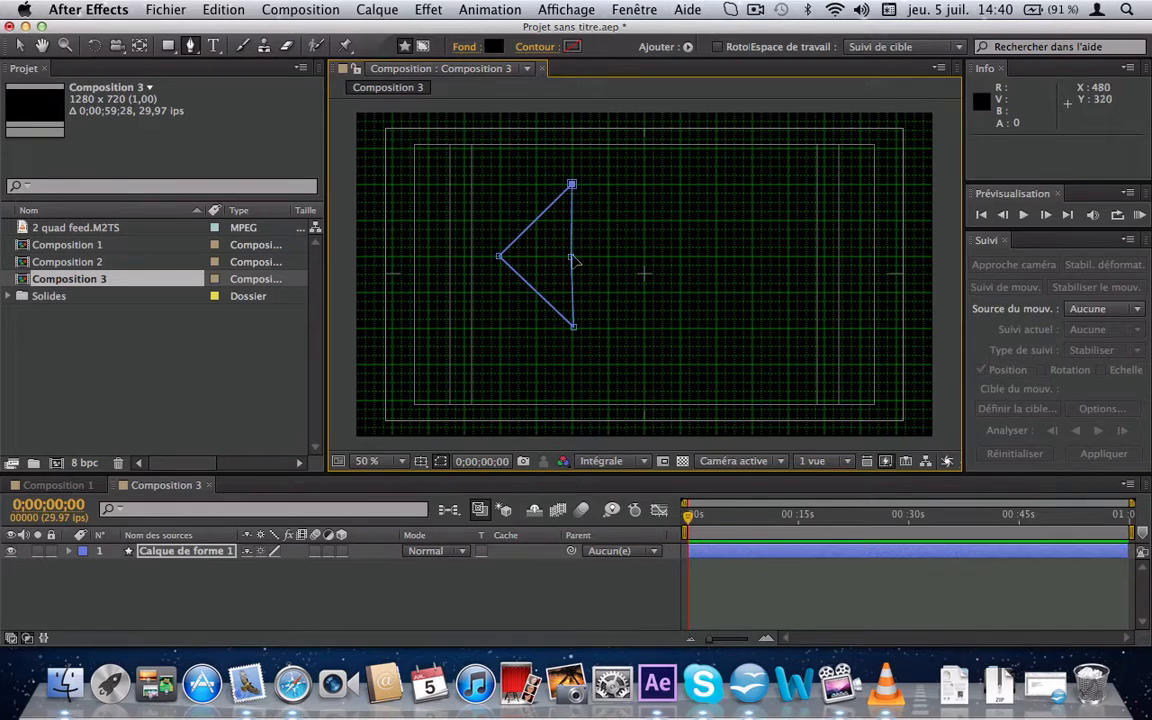
left_click_drag(571, 257, 541, 257)
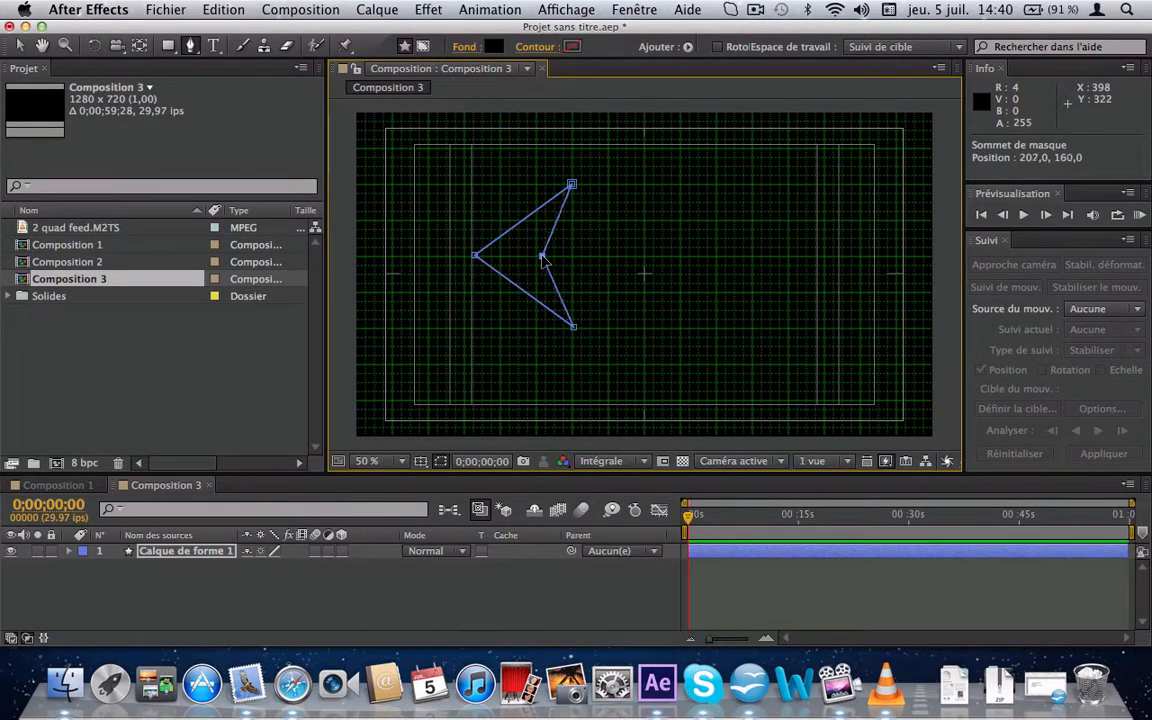
Step: Expand the Contenu and Forme 1 groups of the shape layer to show its path, outline and fill properties
left_click(170, 555)
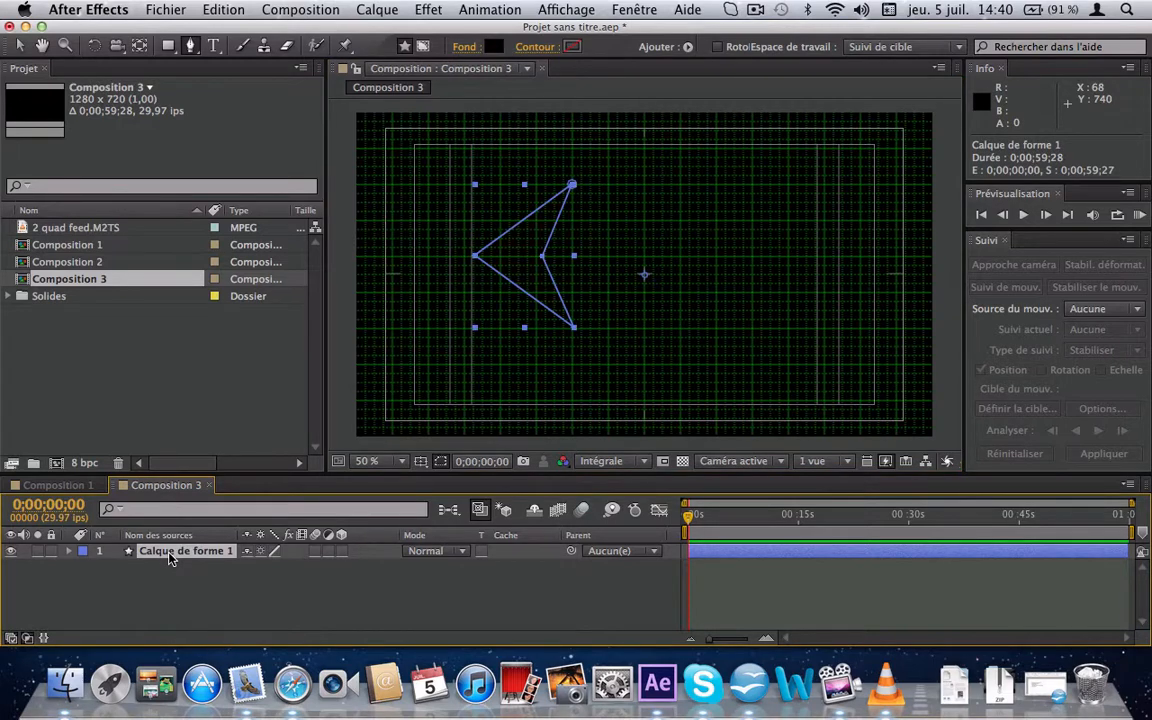
left_click(70, 552)
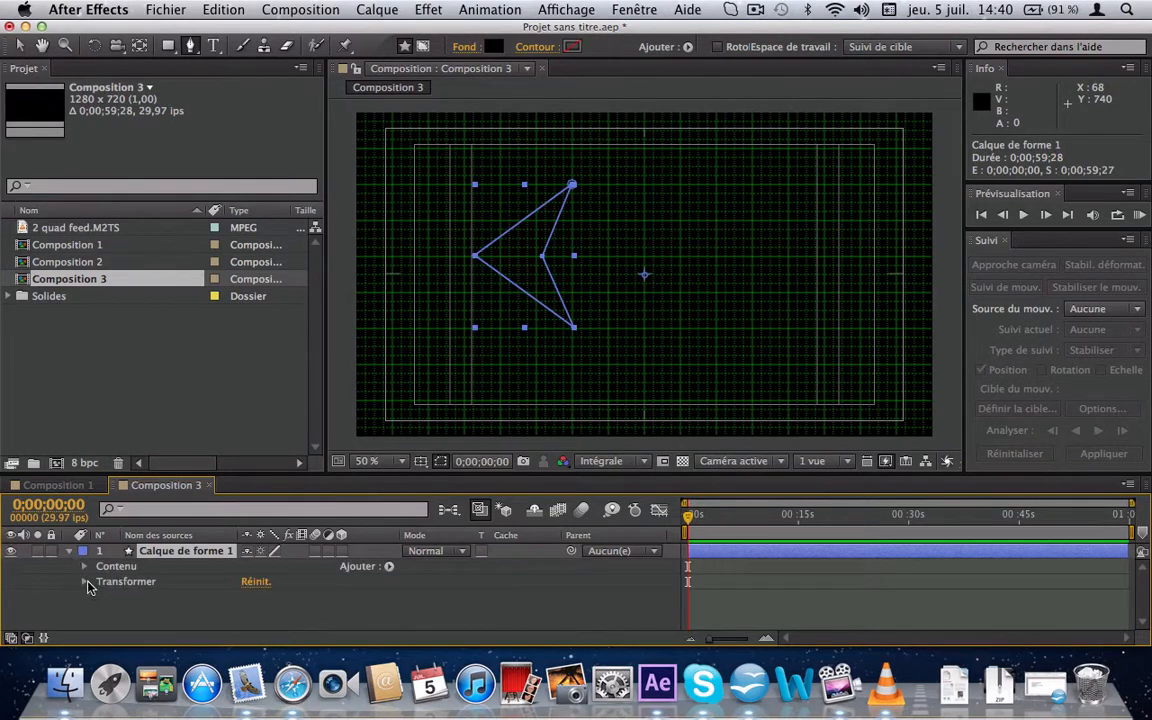
left_click(85, 566)
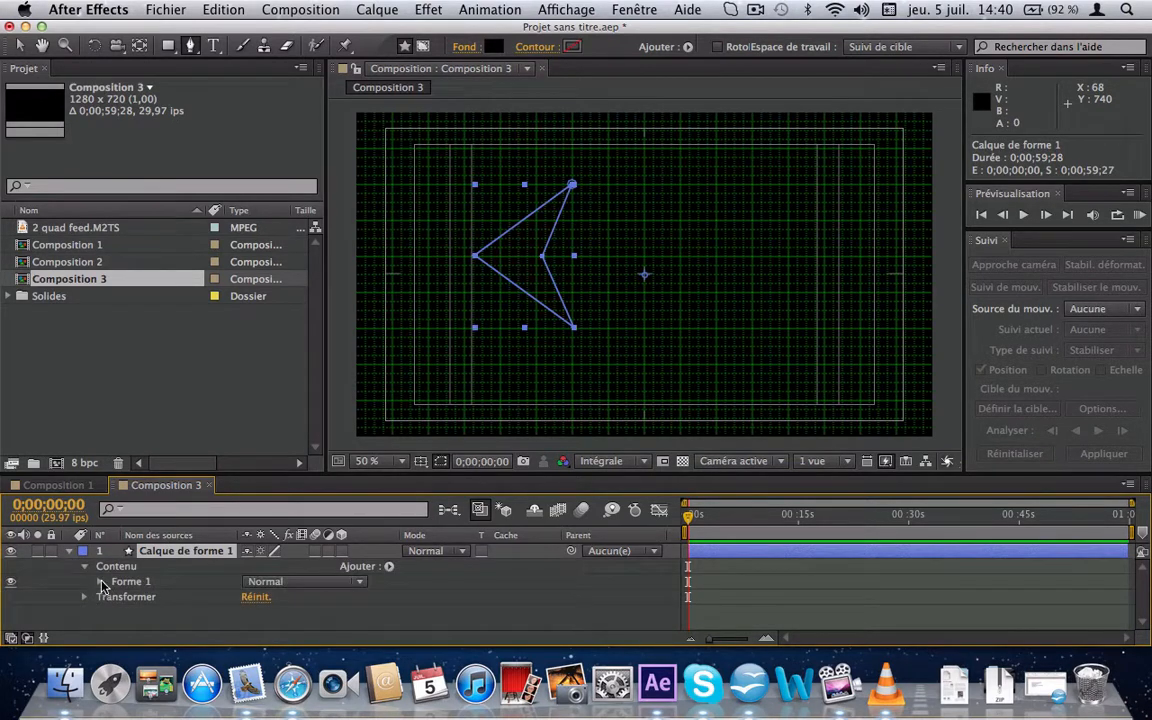
left_click(100, 582)
scroll(204, 596, "down", 1)
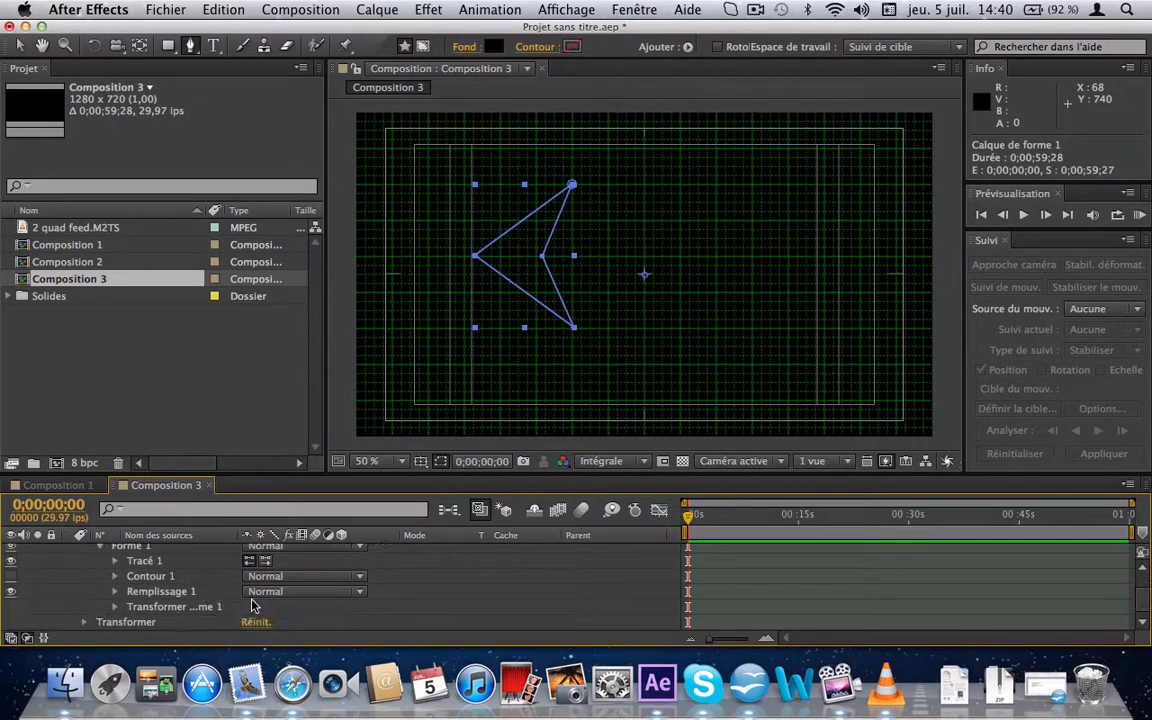
left_click(282, 603)
left_click(283, 591)
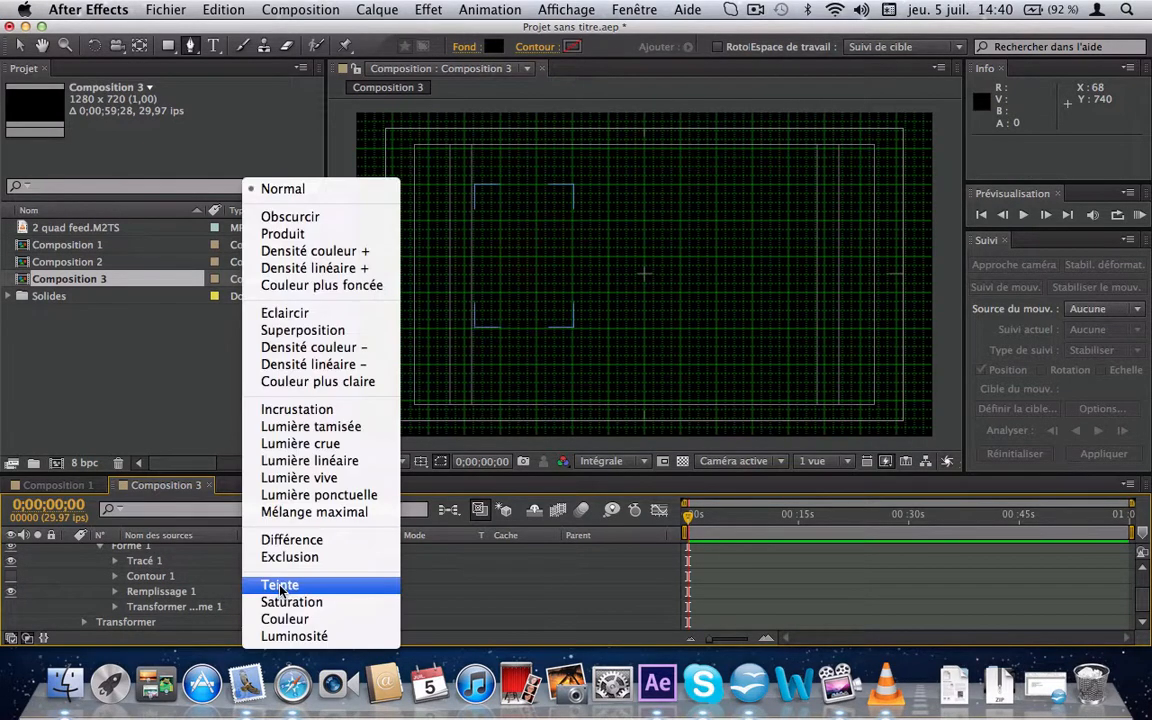
left_click(214, 607)
left_click(277, 592)
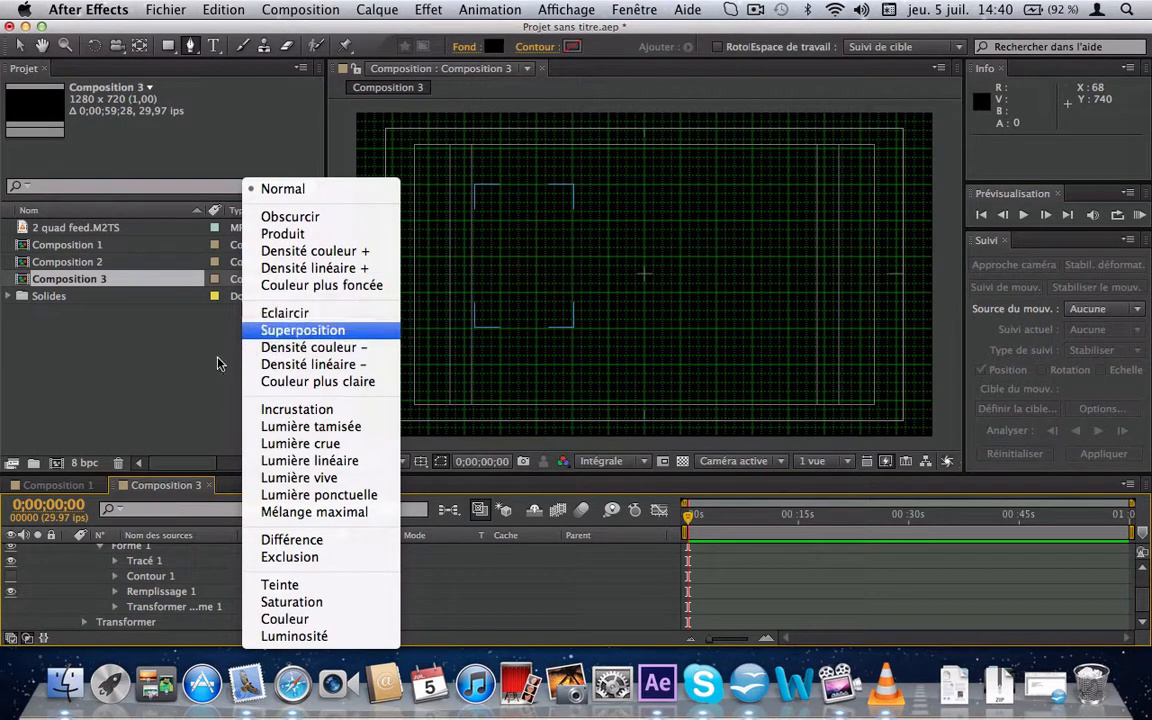
left_click(118, 573)
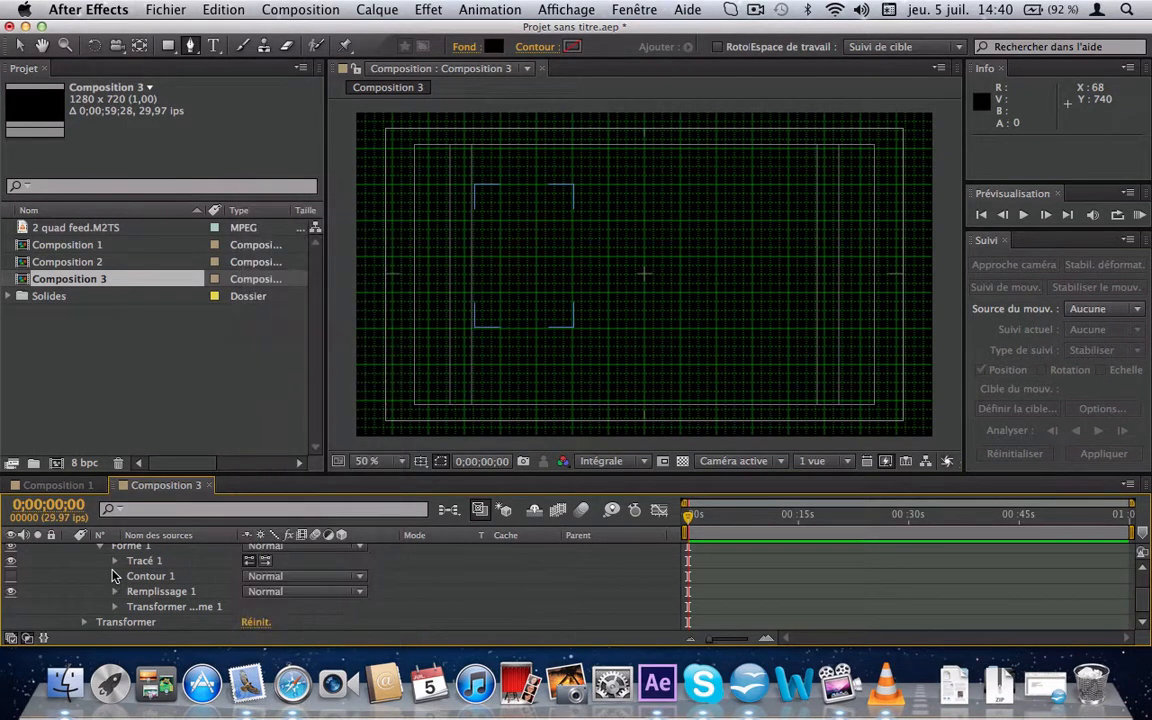
Step: Give the arrowhead shape an outline in colour 050000 and set the outline width to 3 px
scroll(106, 572, "up", 3)
left_click(149, 549)
scroll(165, 575, "down", 2)
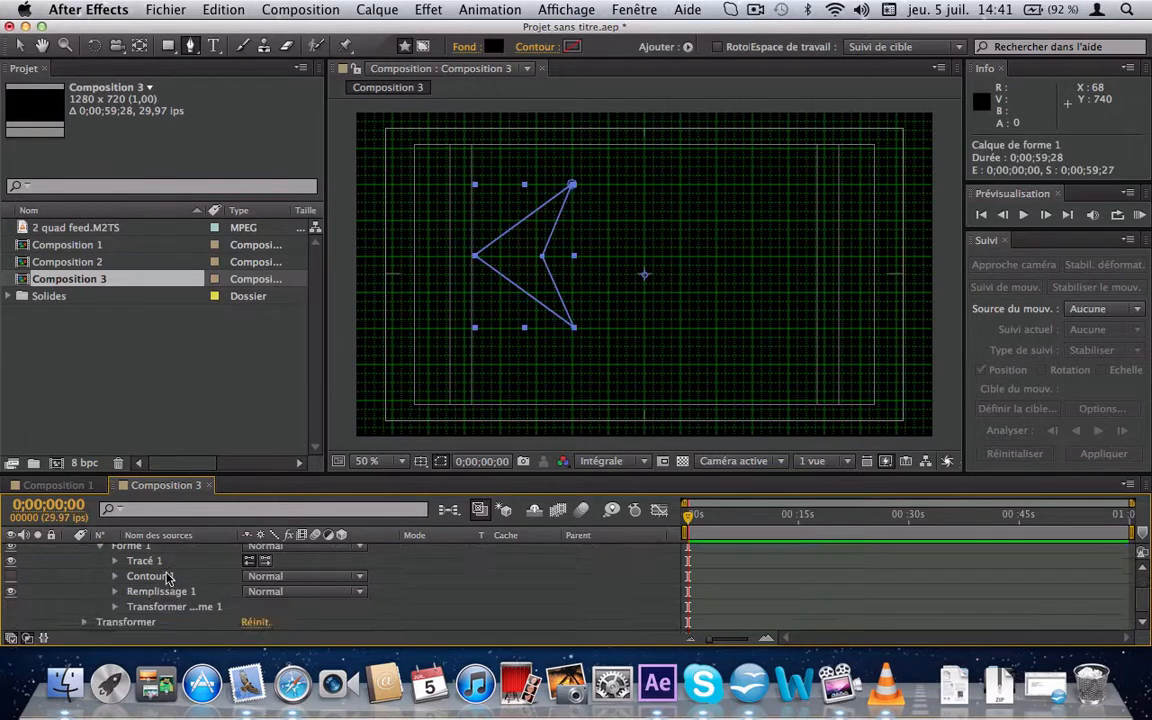
left_click(572, 46)
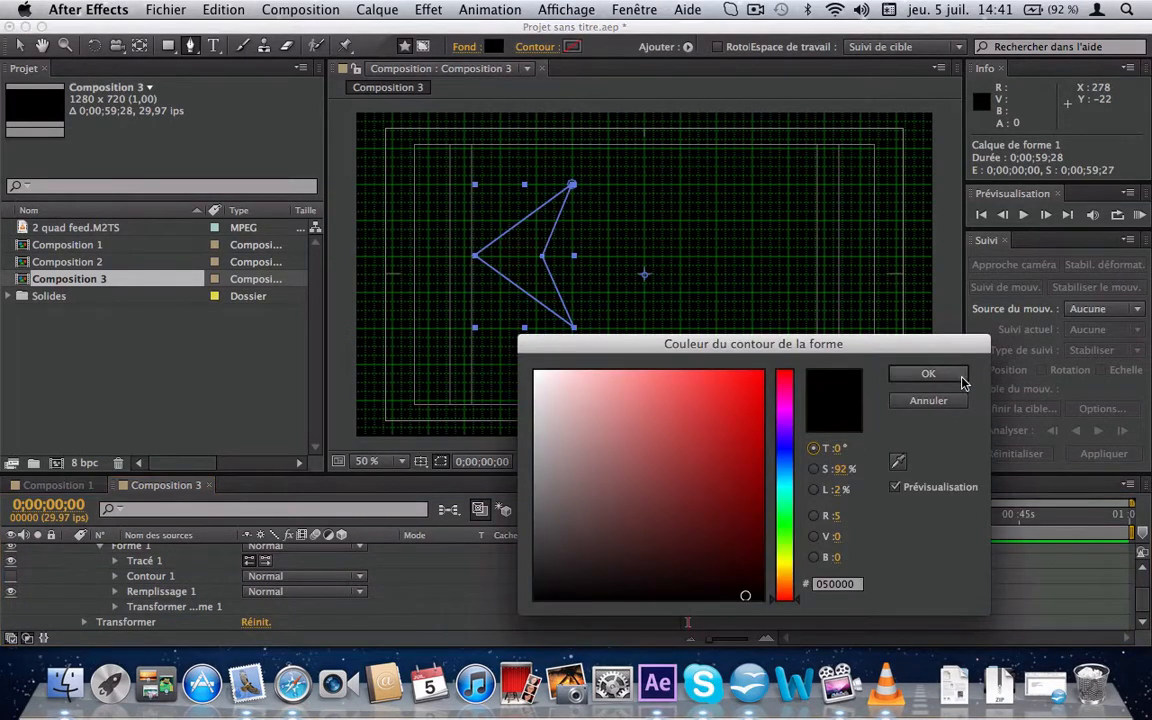
left_click(928, 373)
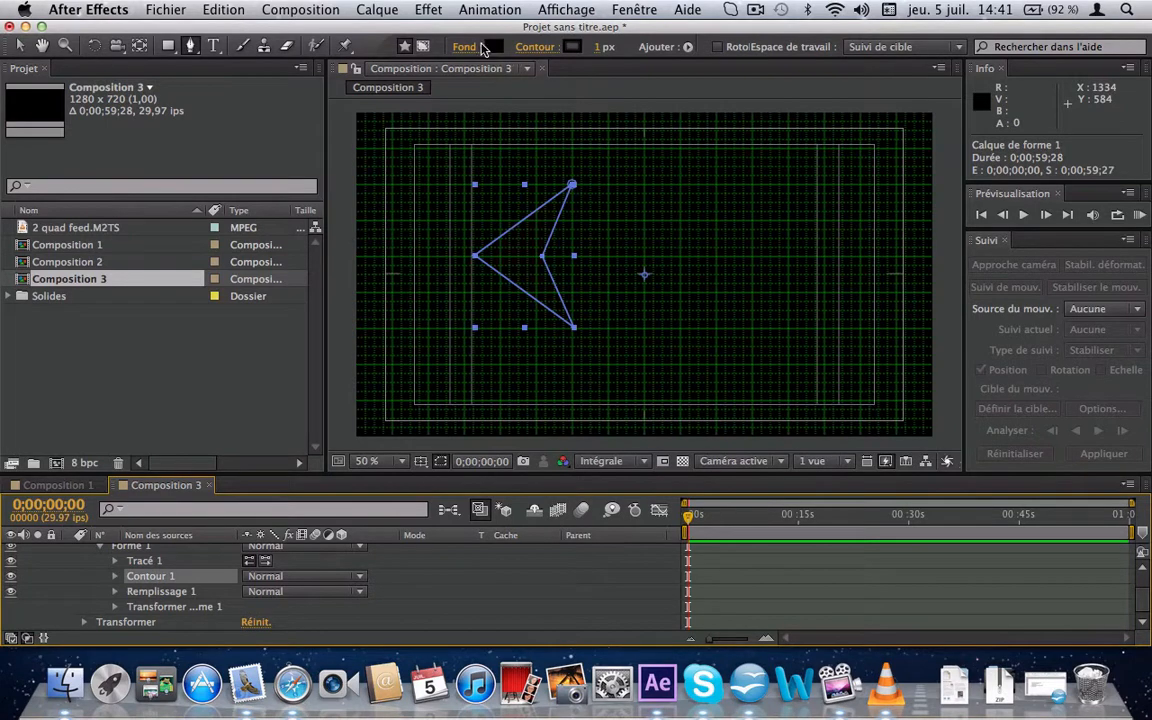
left_click(604, 47)
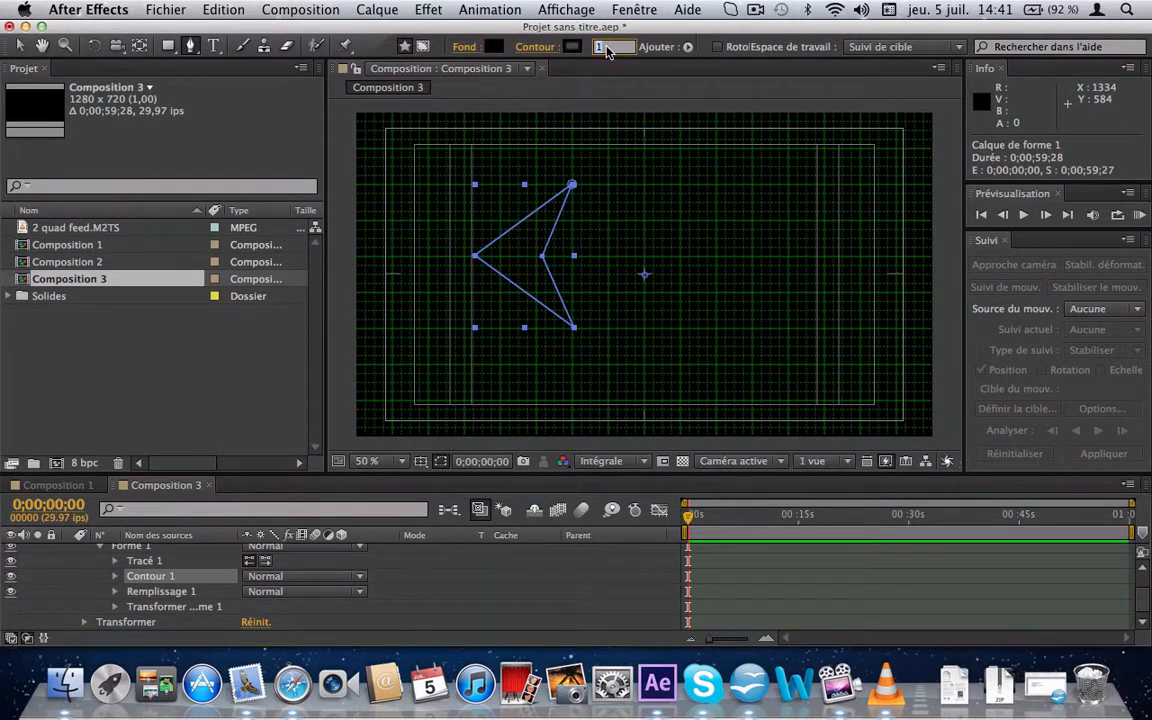
type("2")
key("Return")
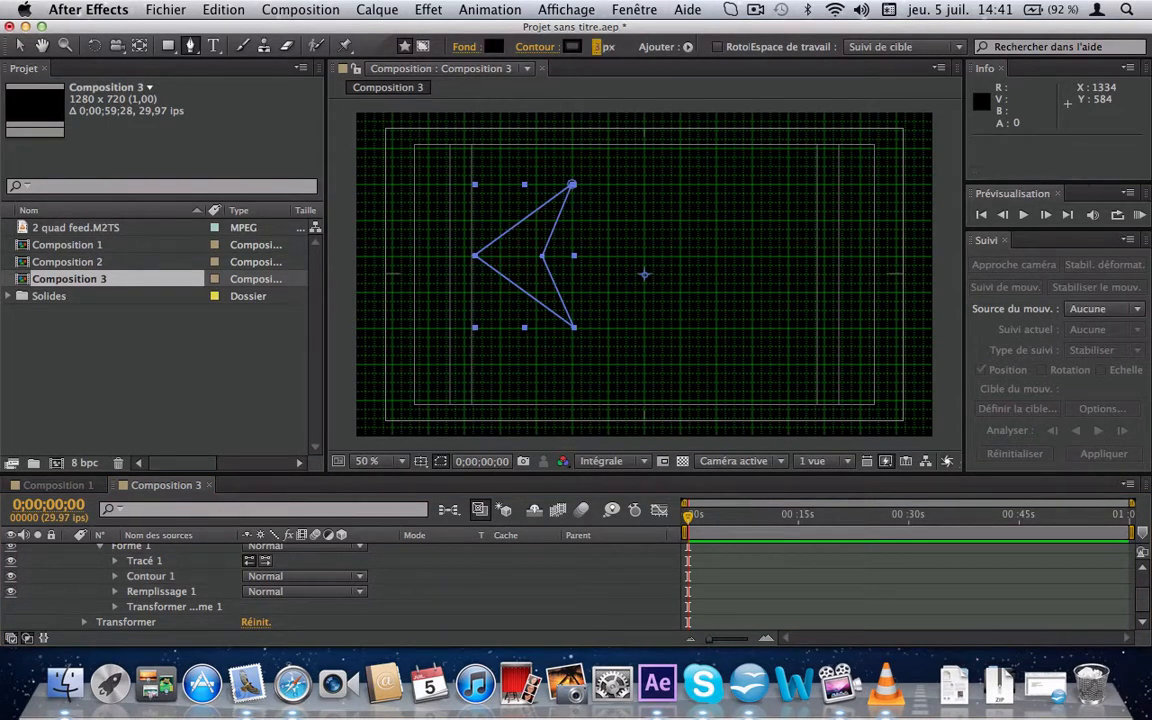
Step: Change the arrowhead's outline colour to bright red
left_click(572, 46)
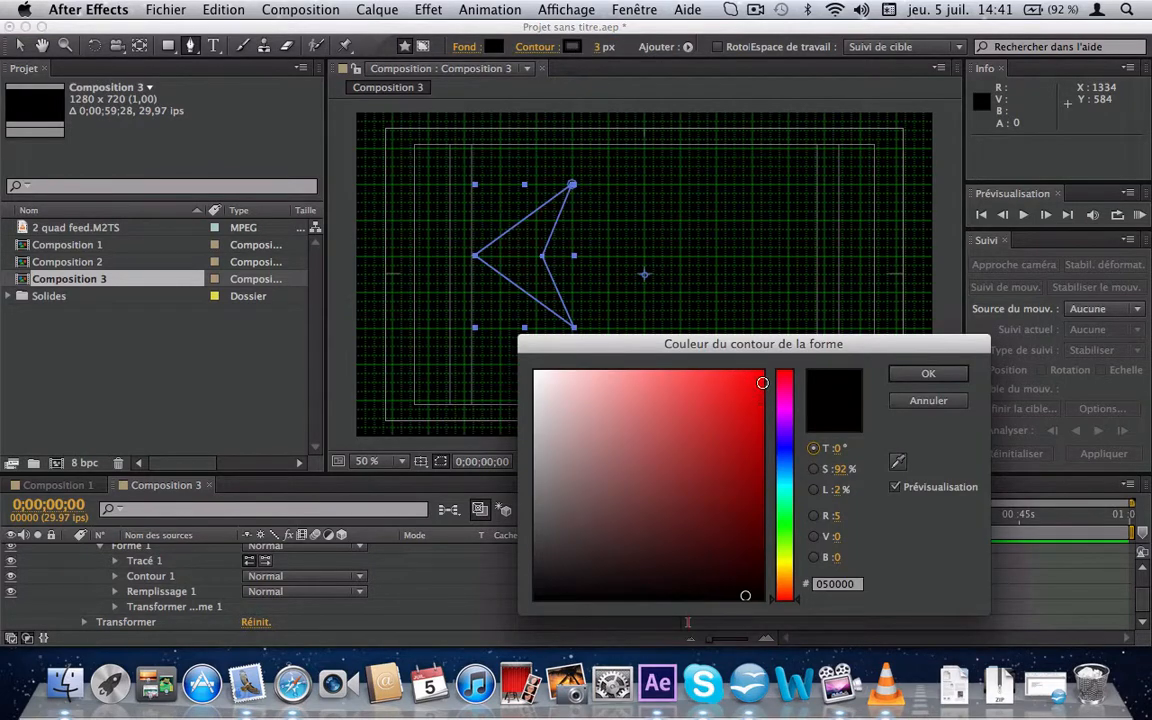
left_click(762, 383)
left_click(928, 373)
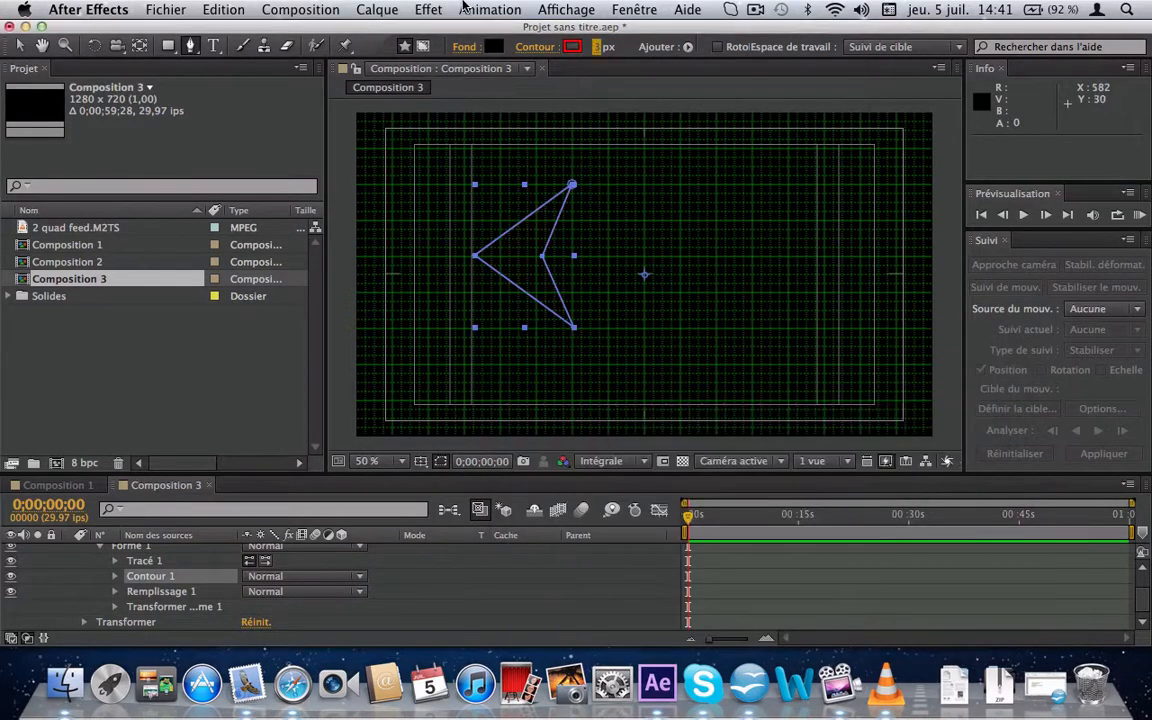
Step: Set the arrowhead's fill colour to bright red and collapse the shape layer's properties
left_click(494, 46)
left_click(762, 376)
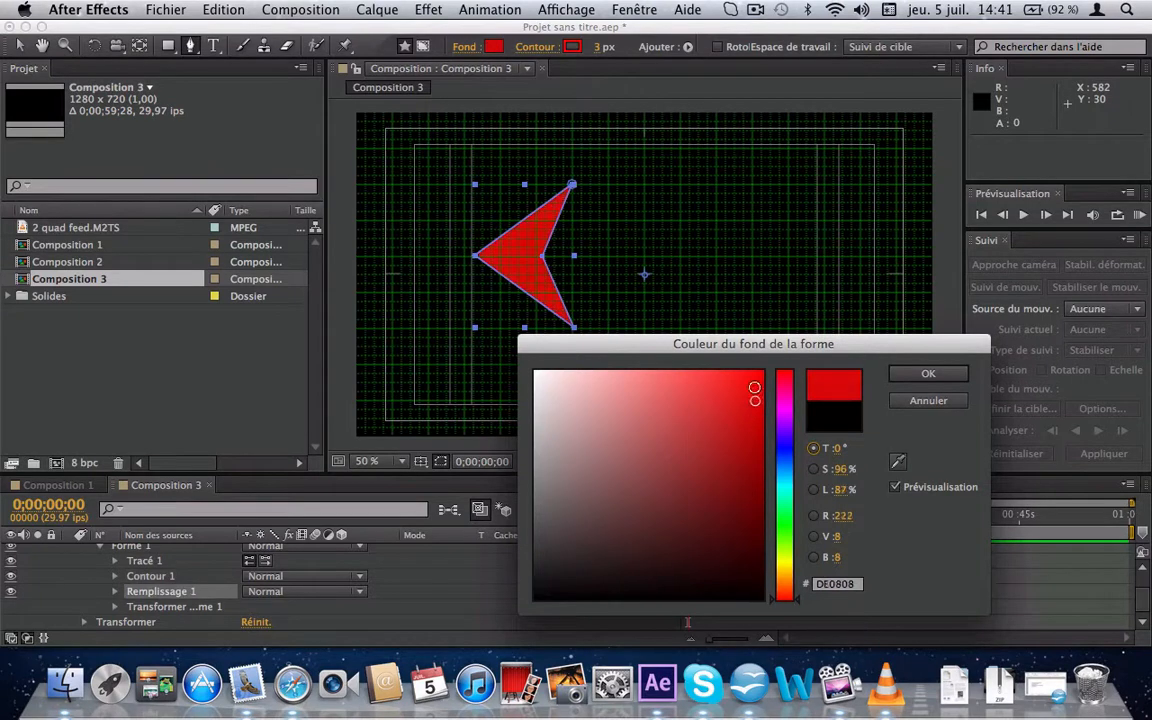
left_click(928, 376)
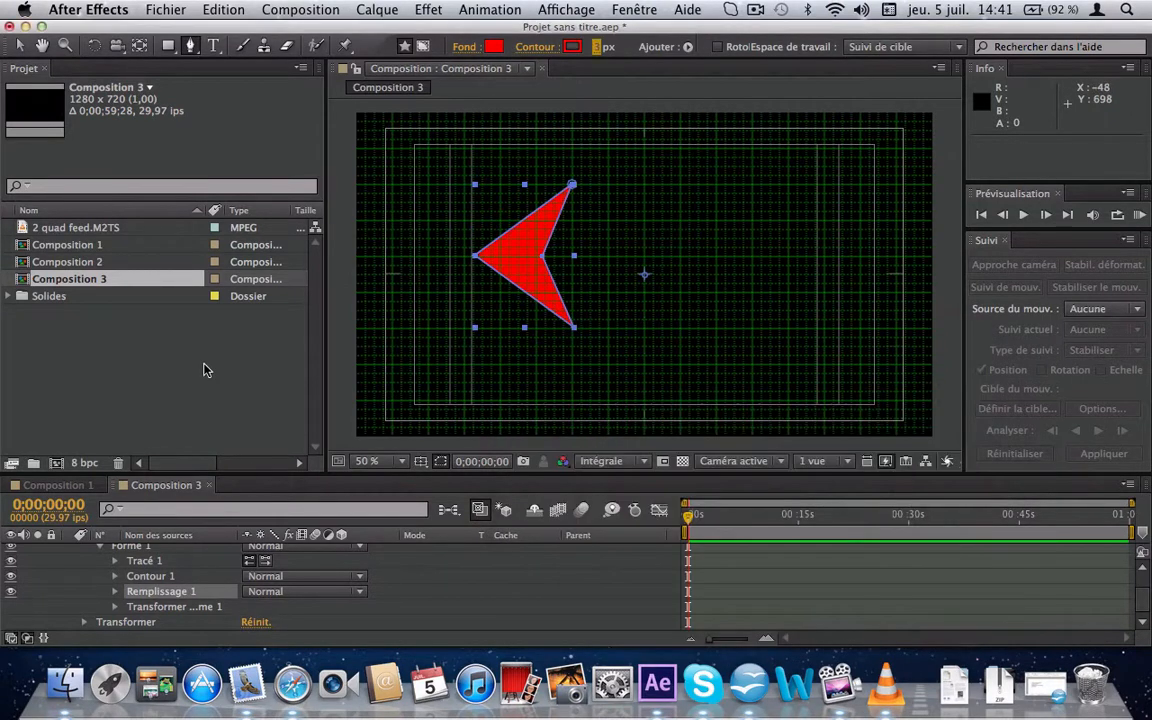
scroll(150, 550, "up", 3)
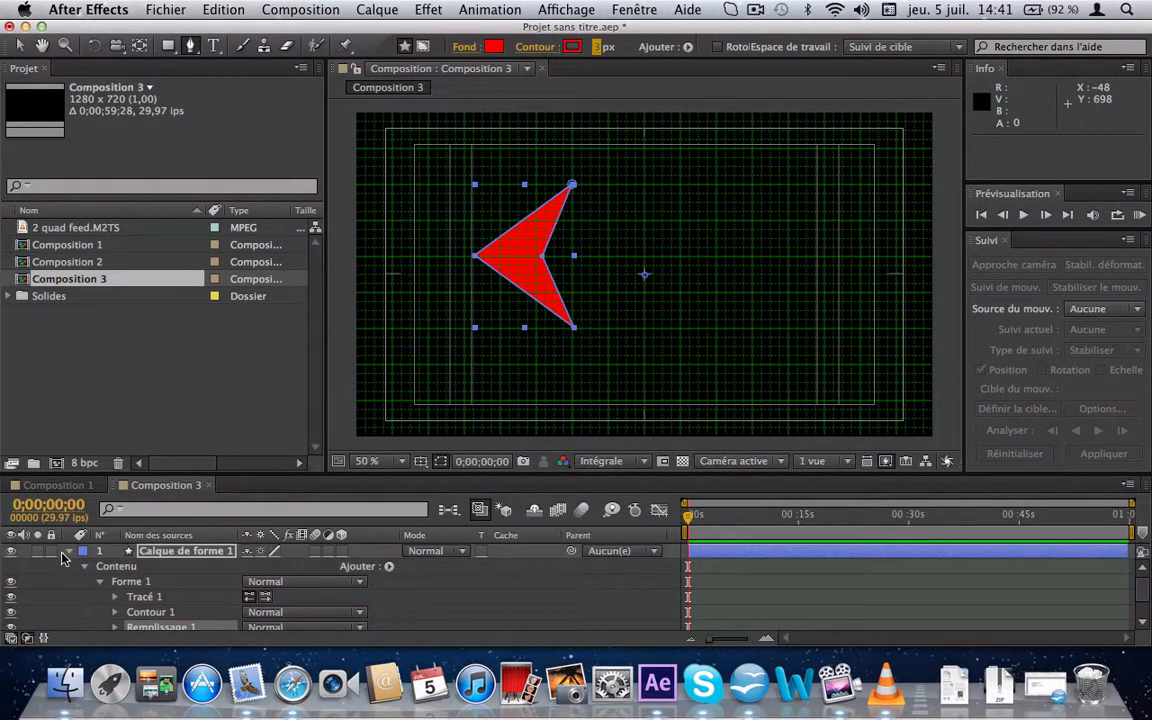
left_click(67, 552)
left_click(262, 360)
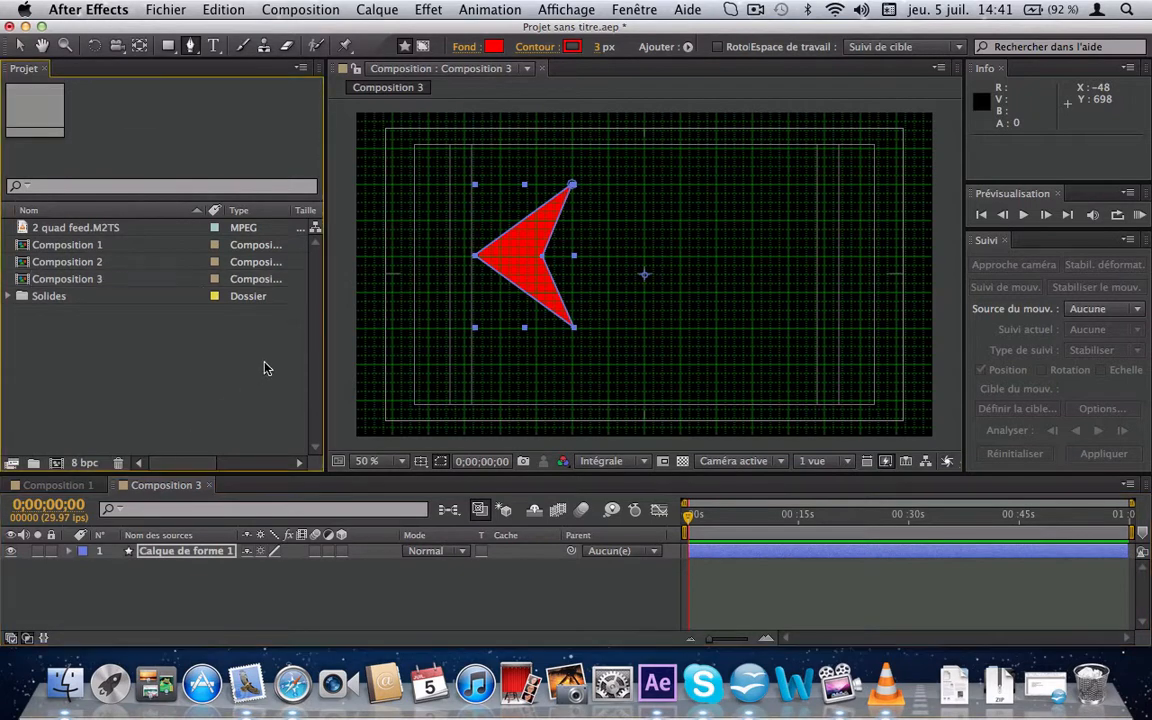
left_click(386, 311)
left_click_drag(386, 311, 376, 327)
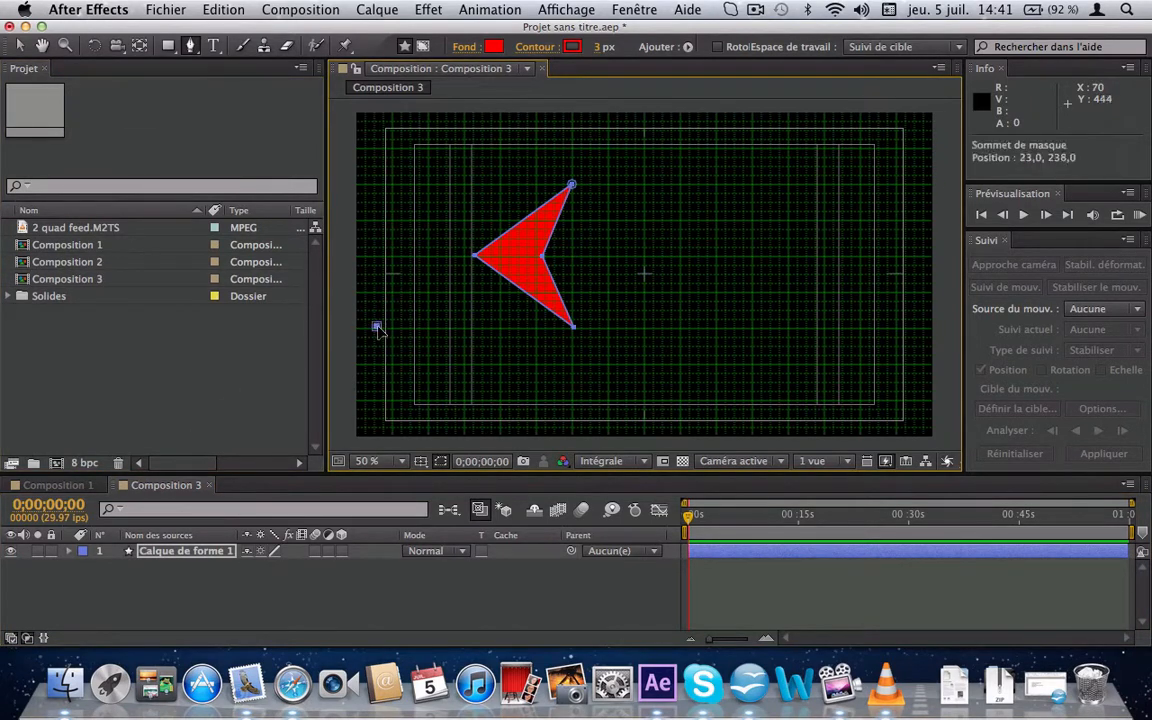
key("Delete")
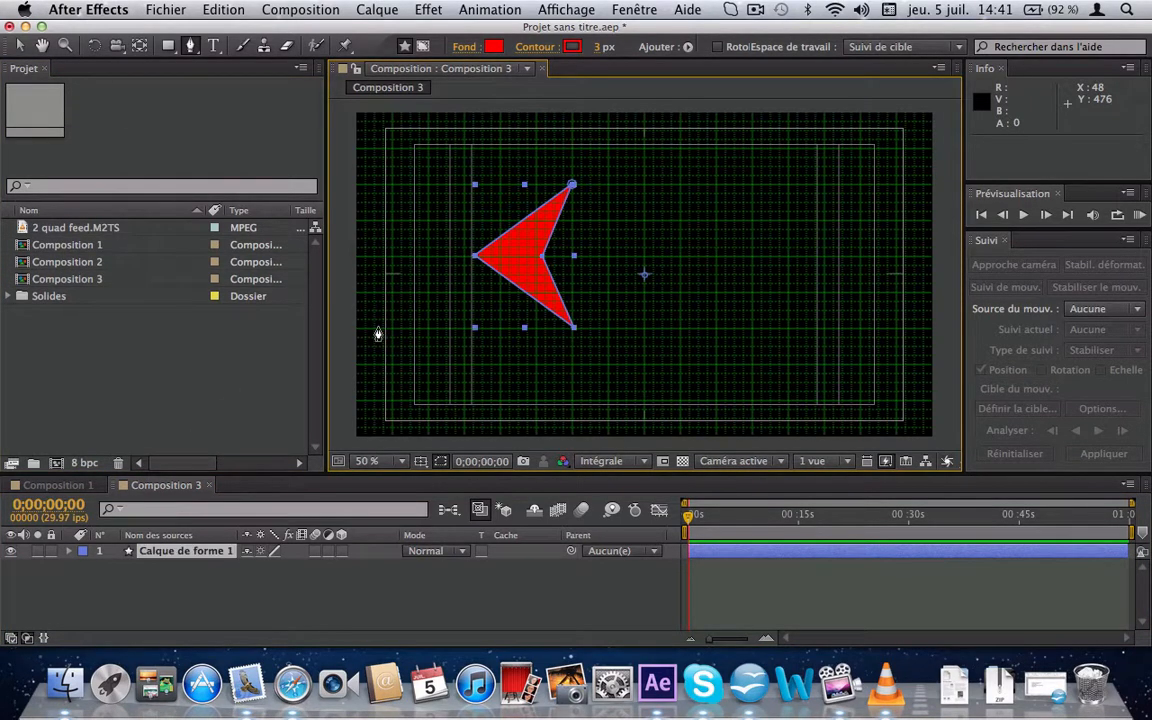
Step: Narrow the arrowhead horizontally to about 76% scale at full height and duplicate its layer three times
left_click(15, 47)
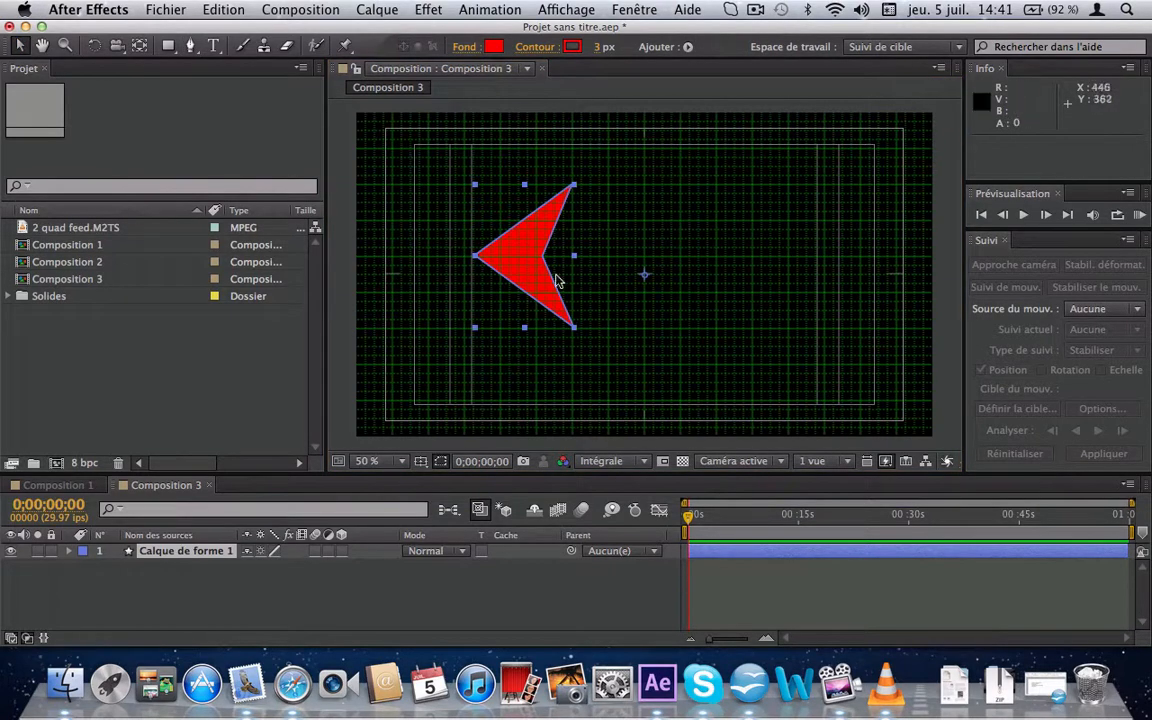
left_click_drag(575, 262, 597, 260)
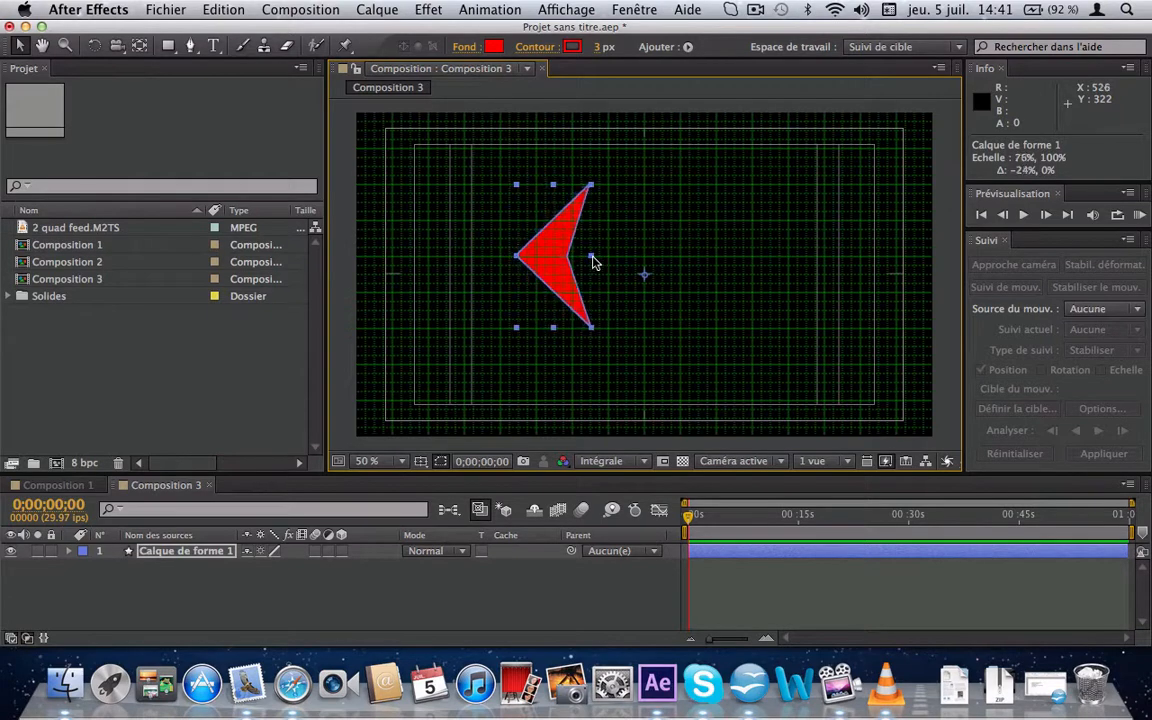
left_click(180, 562)
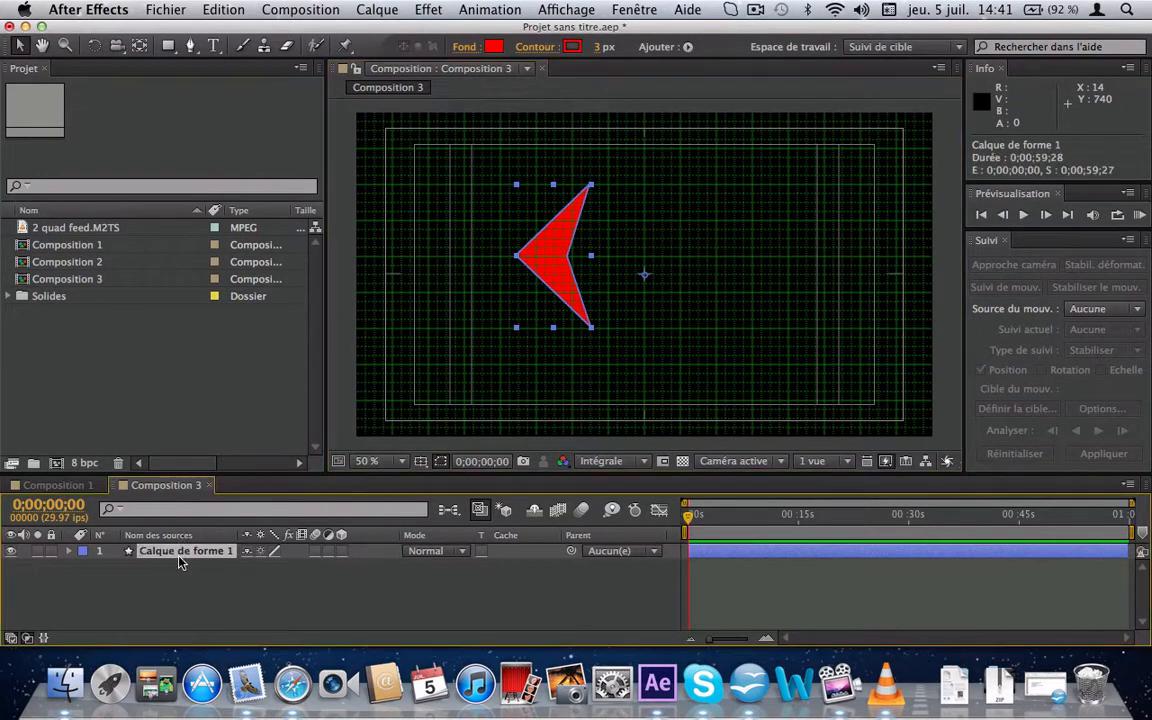
key("super+d")
key("super+d")
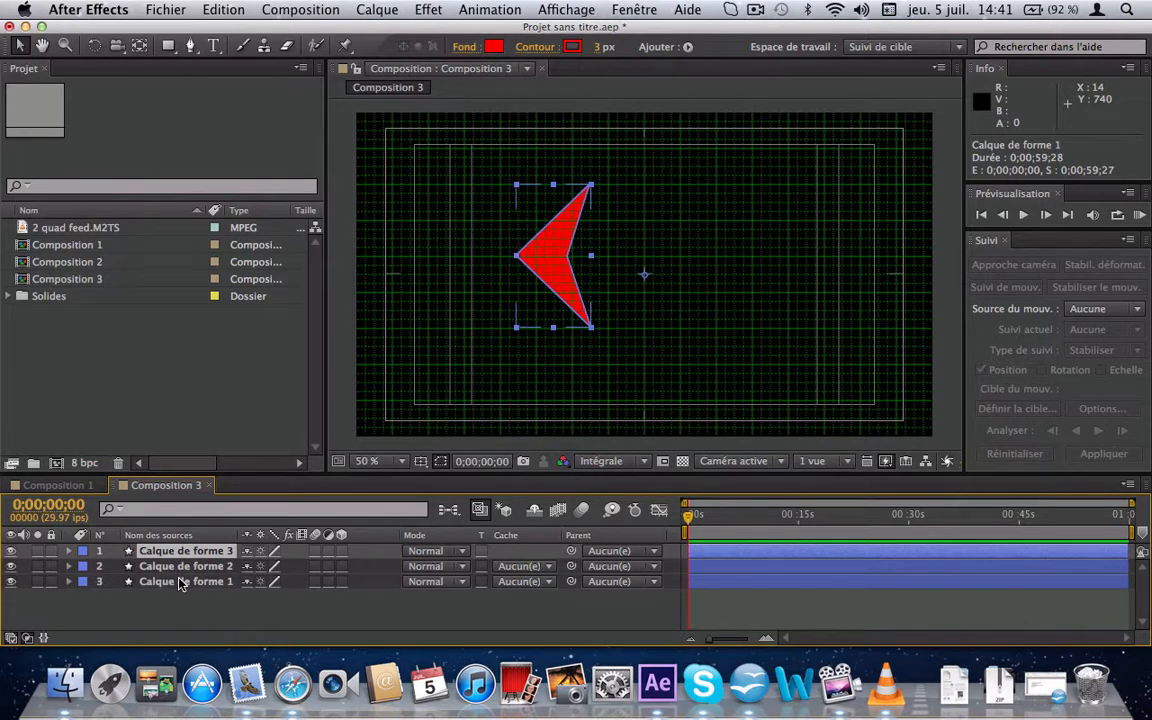
key("super+d")
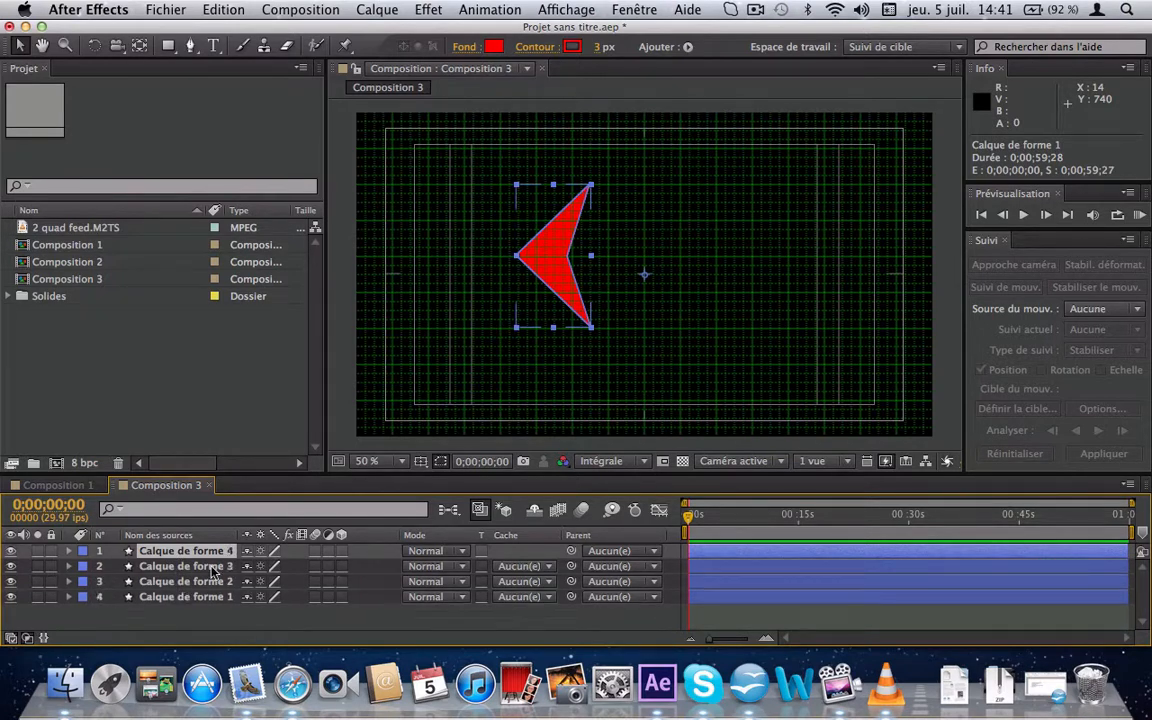
Step: Stretch the topmost arrowhead copy, Calque de forme 4, horizontally to about 95% scale
left_click(41, 46)
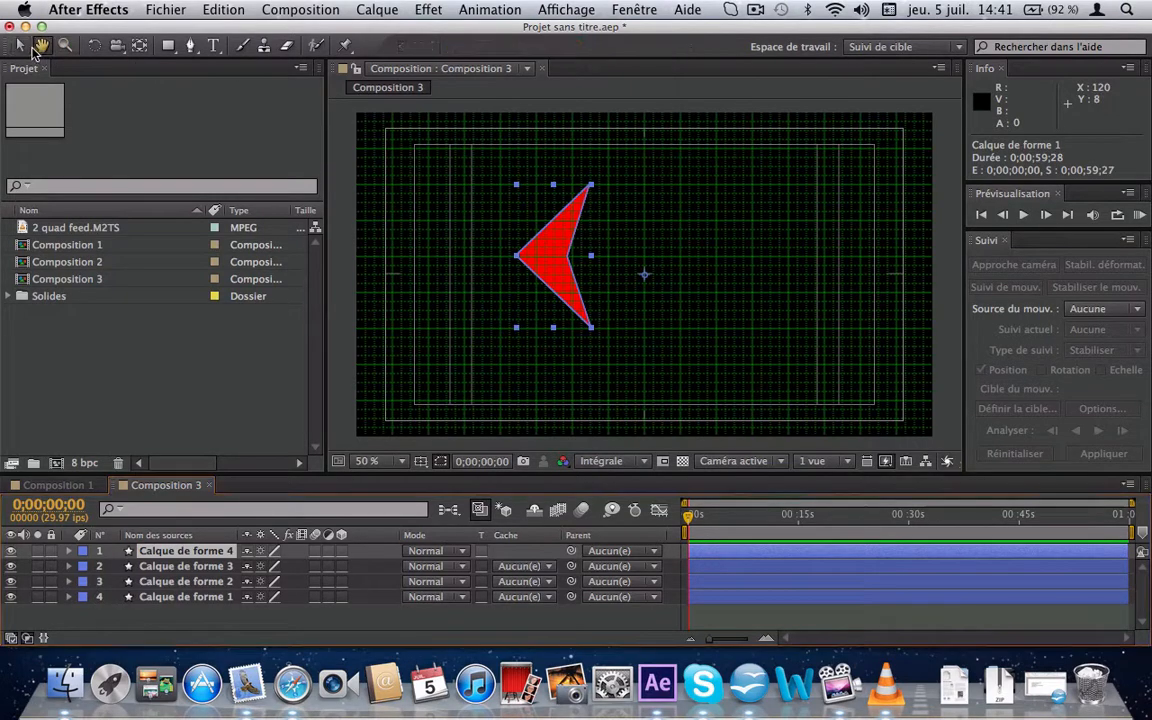
left_click(20, 46)
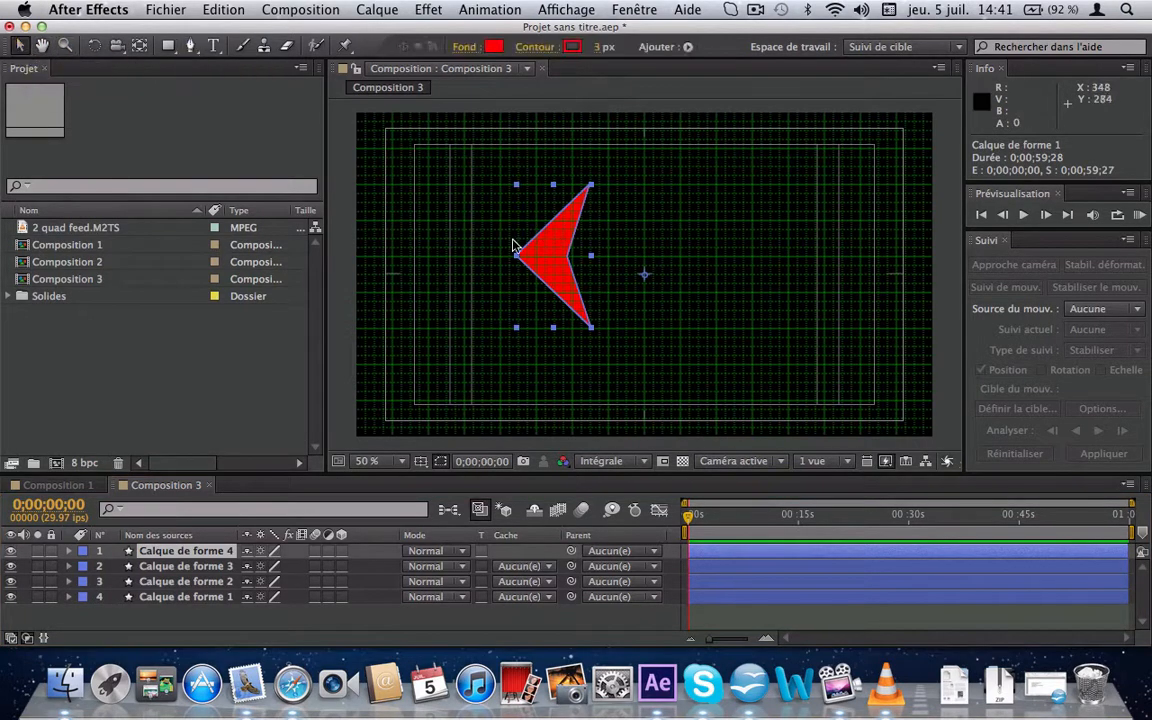
left_click_drag(516, 255, 484, 257)
Step: Move the Calque de forme 3, 2 and 1 arrowheads rightward so they form a row behind the widened arrowhead
left_click(586, 293)
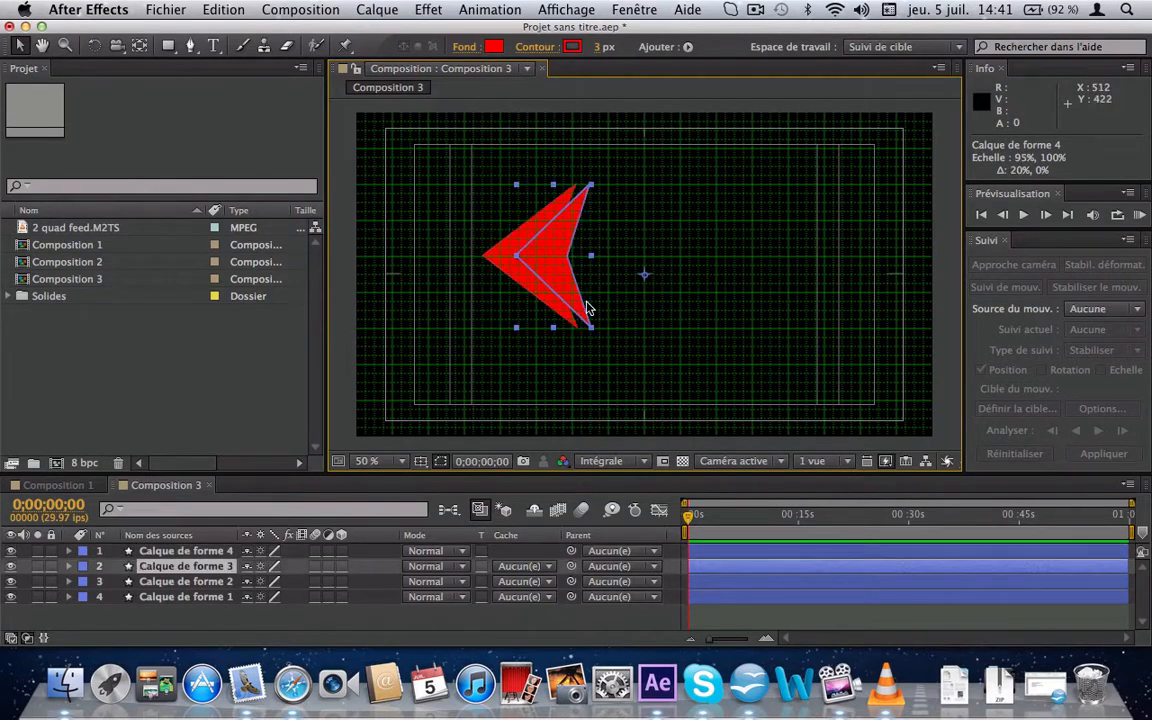
left_click_drag(567, 278, 629, 282)
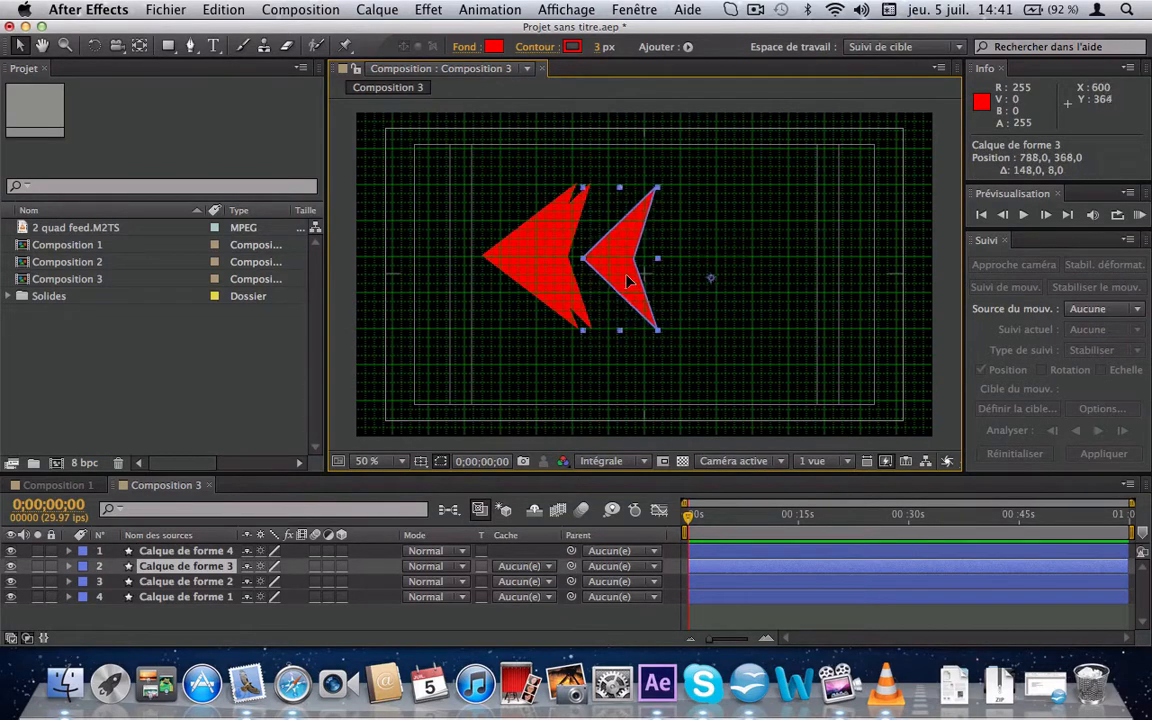
left_click(576, 303)
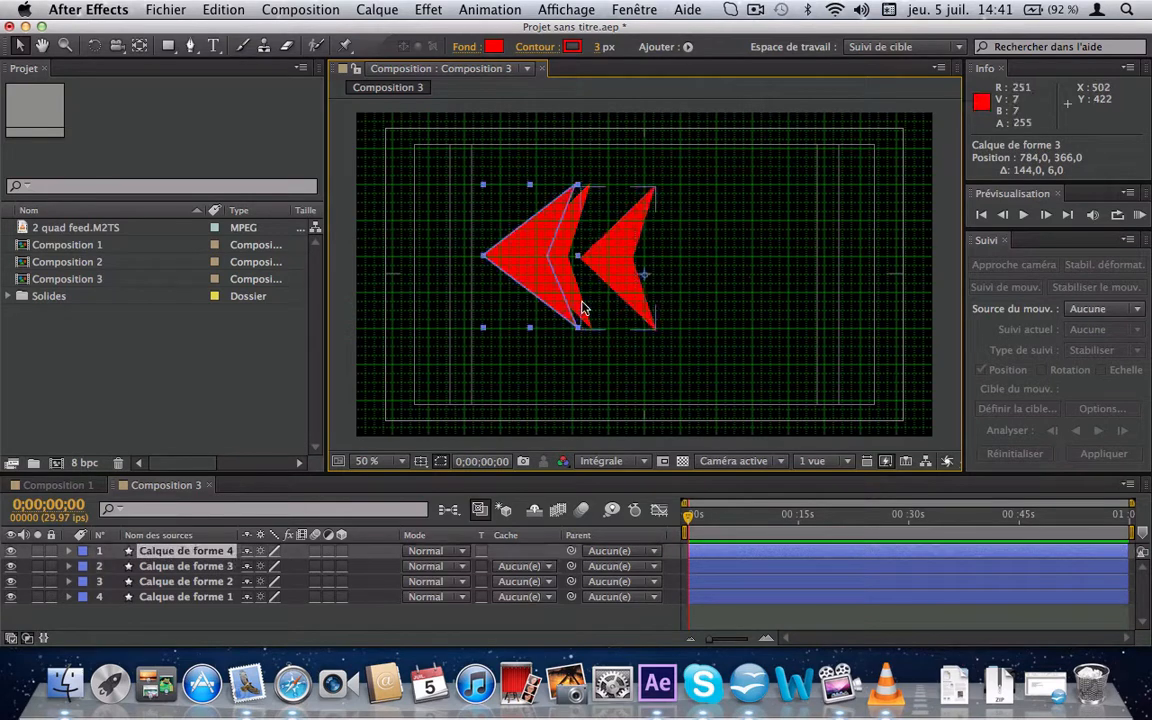
left_click(583, 302)
left_click(576, 302)
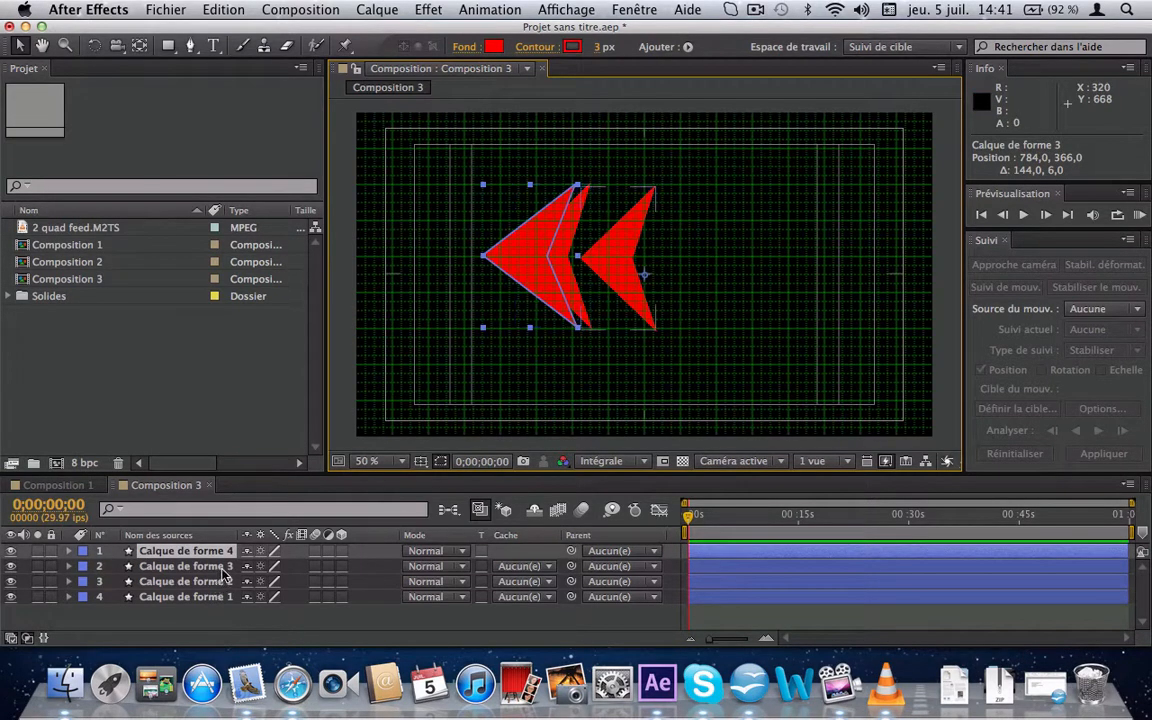
left_click(186, 581)
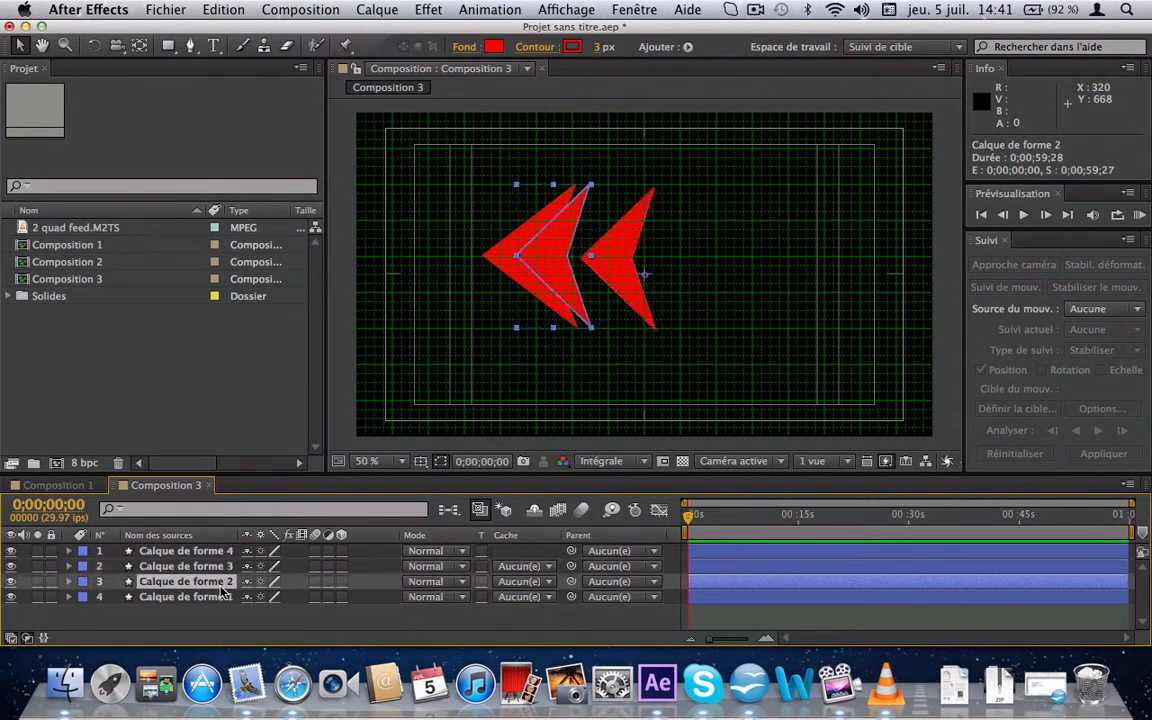
left_click_drag(543, 274, 677, 275)
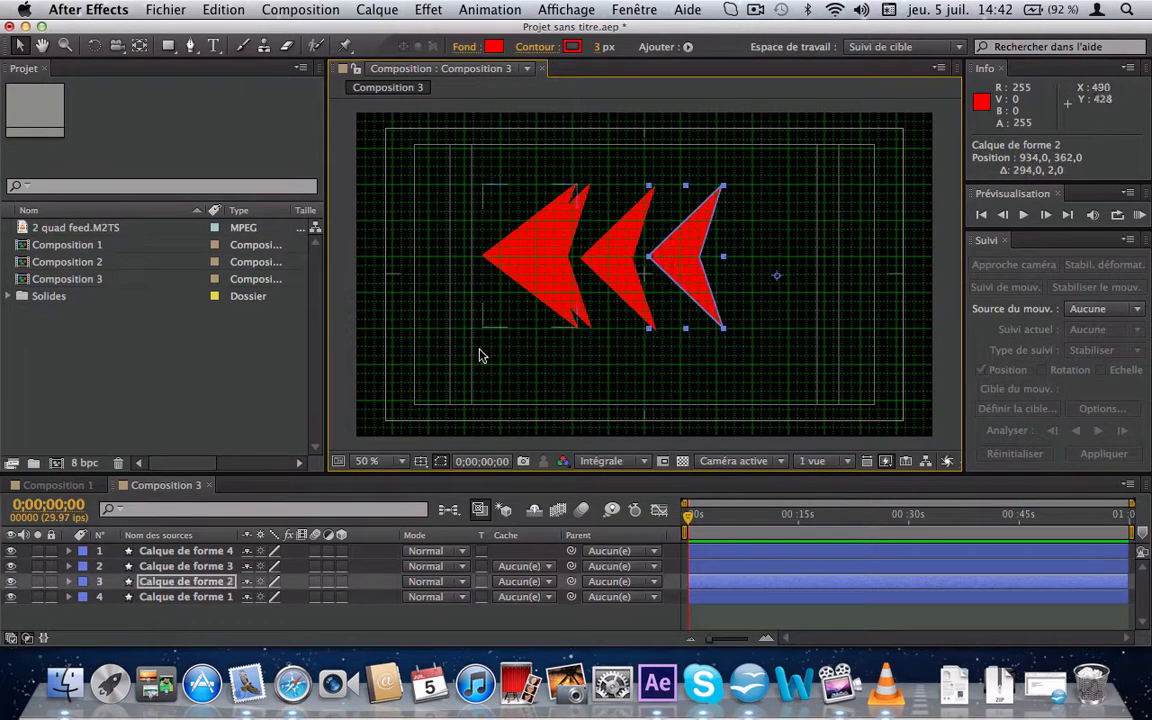
left_click(186, 597)
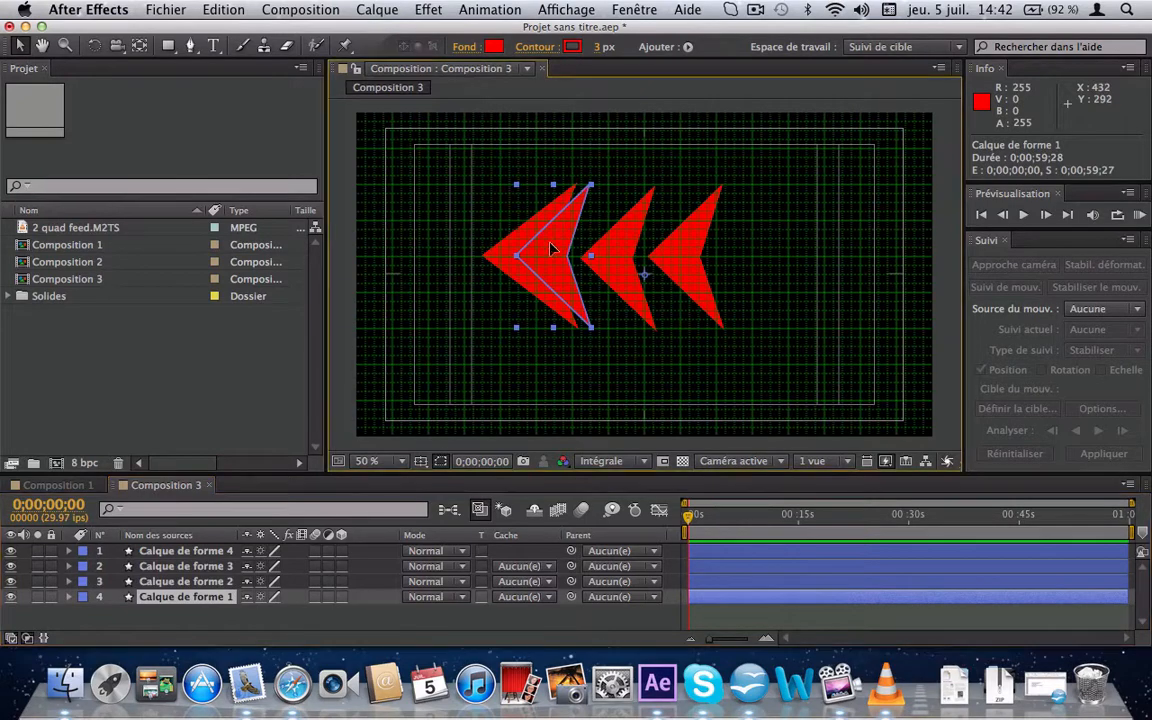
left_click_drag(520, 250, 754, 254)
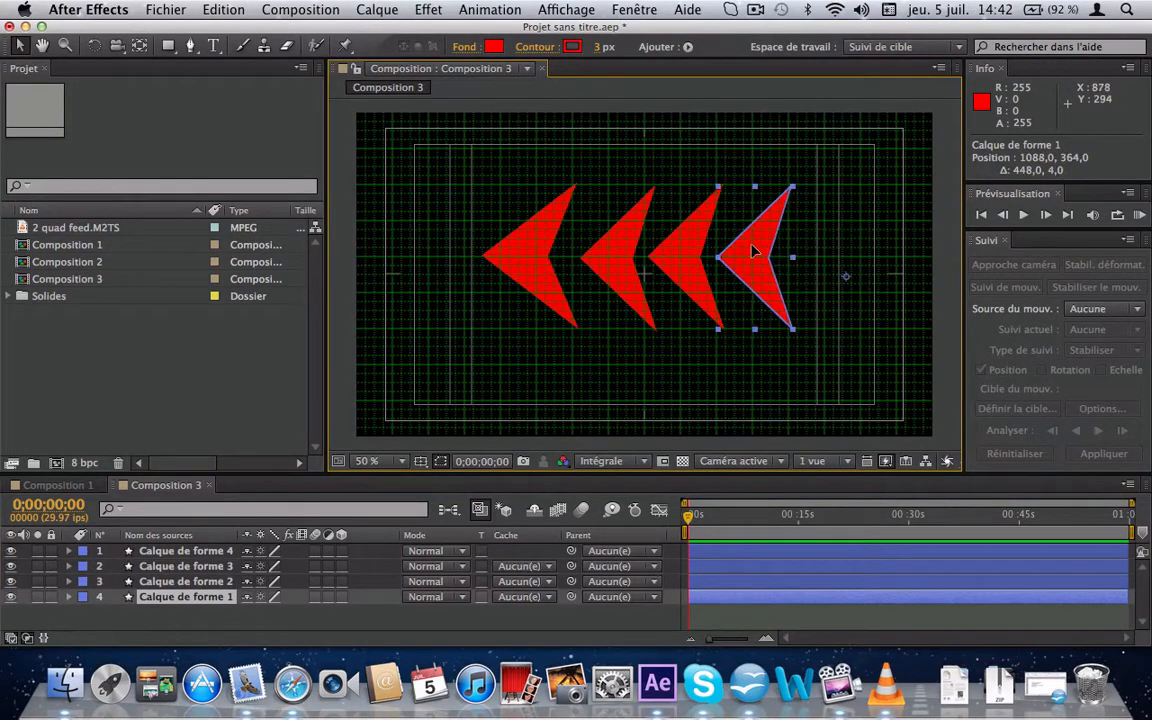
Step: Delete the widened leftmost arrowhead and replace it with a duplicate of the rightmost one, moved to the row's left end
left_click(521, 261)
key("Delete")
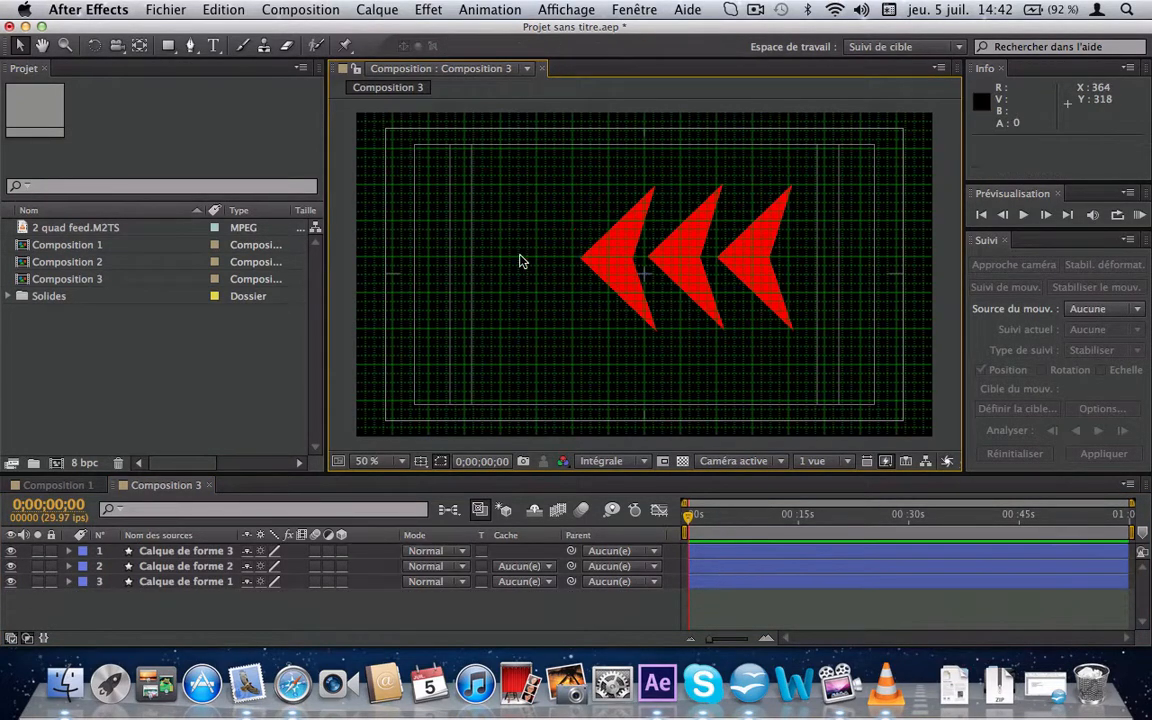
left_click(636, 278)
left_click(663, 257)
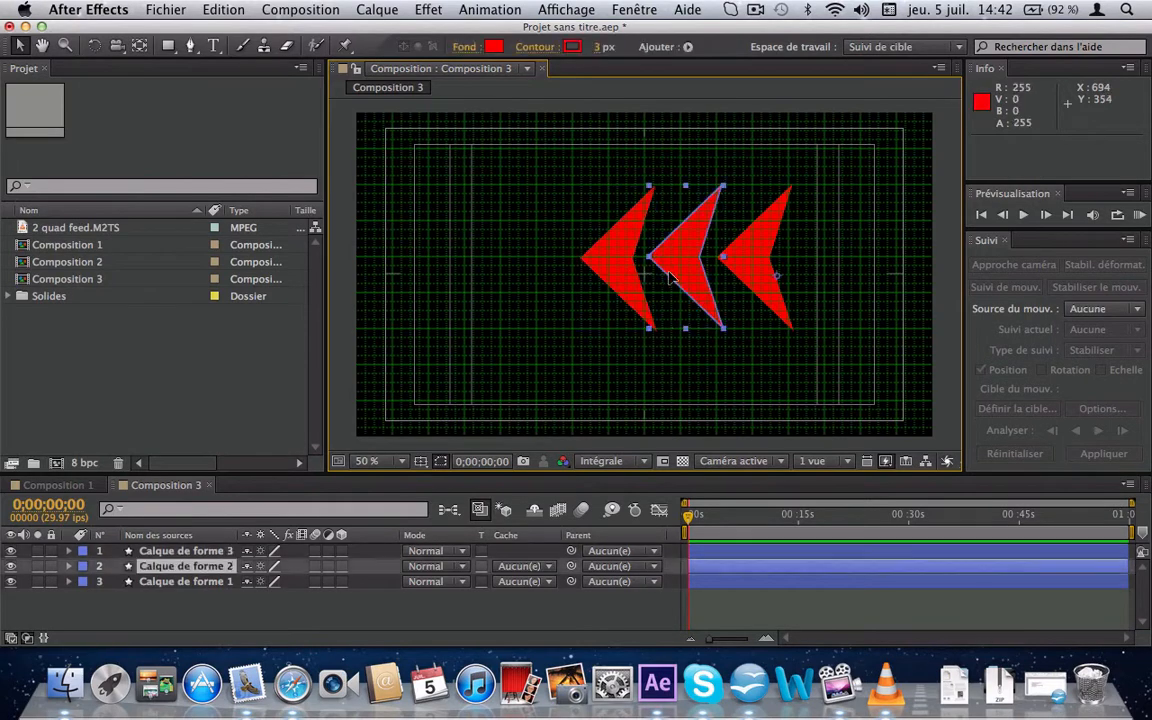
left_click(766, 267)
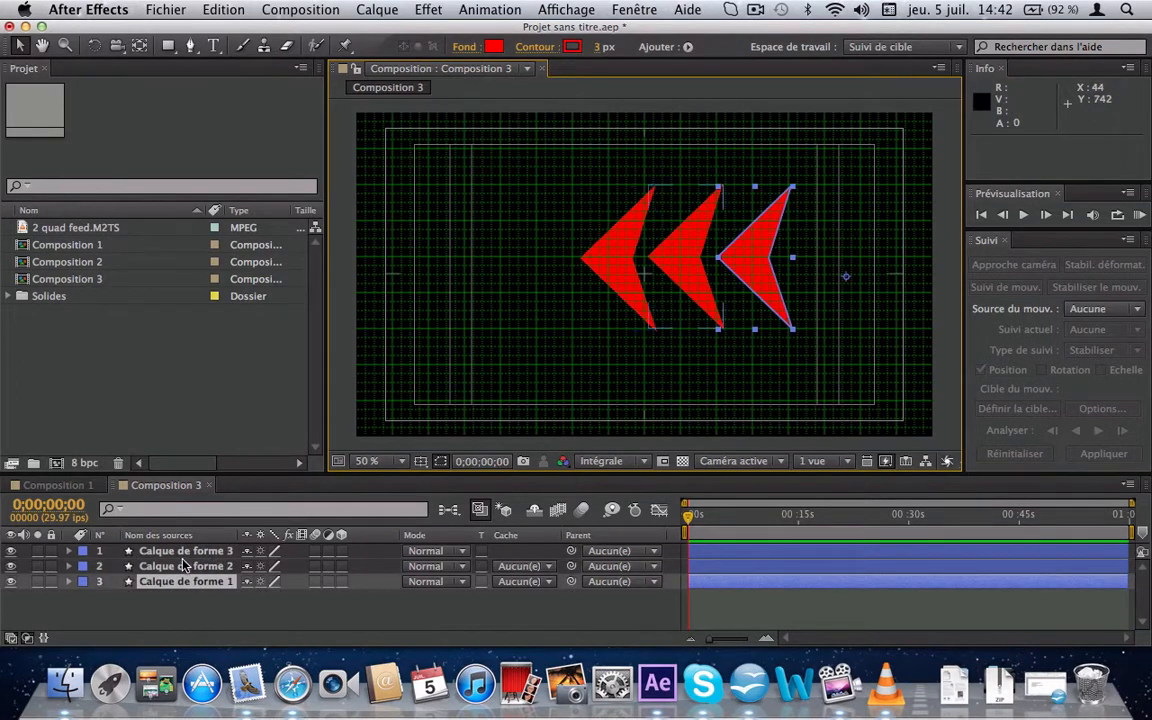
key("super+d")
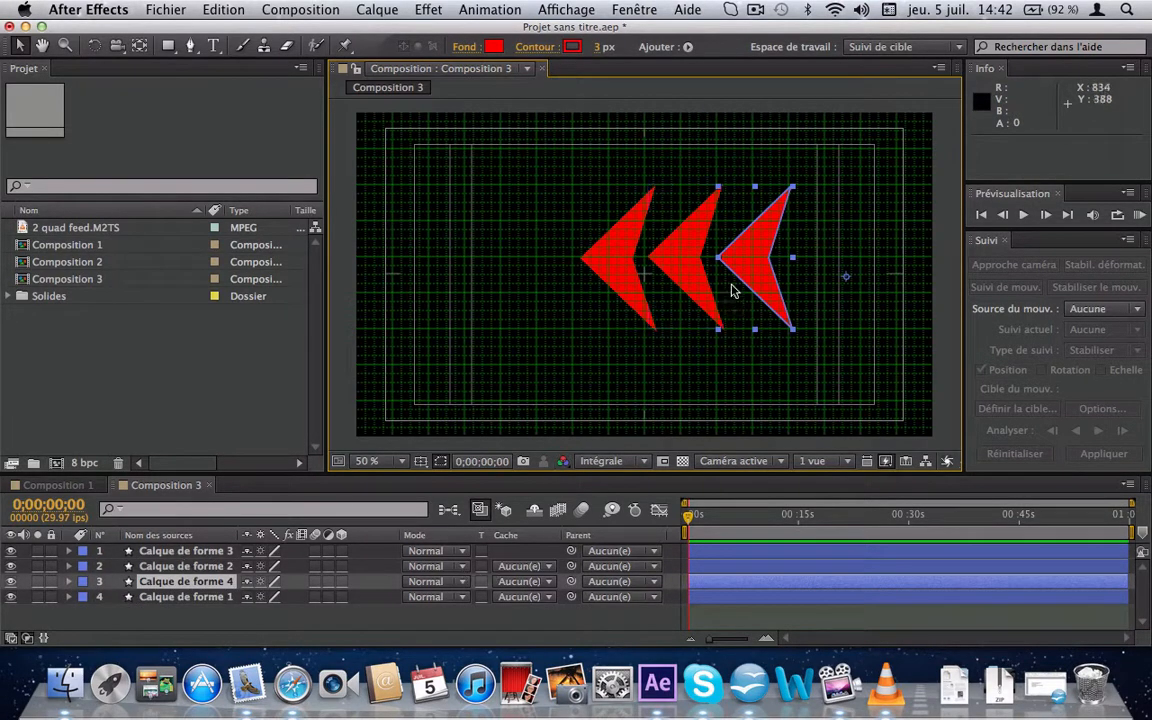
left_click_drag(740, 285, 506, 284)
Step: Shift the second, third and fourth arrowheads left to space the row evenly and align them, leaving nothing selected
left_click_drag(638, 278, 612, 278)
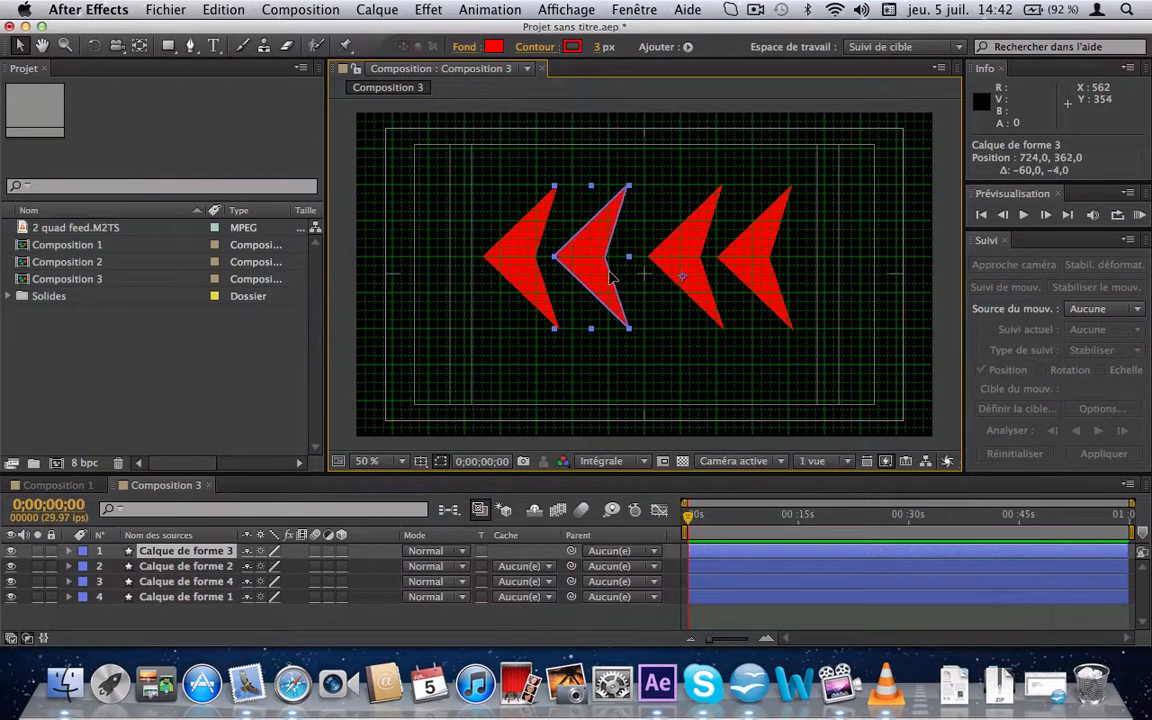
left_click(682, 276)
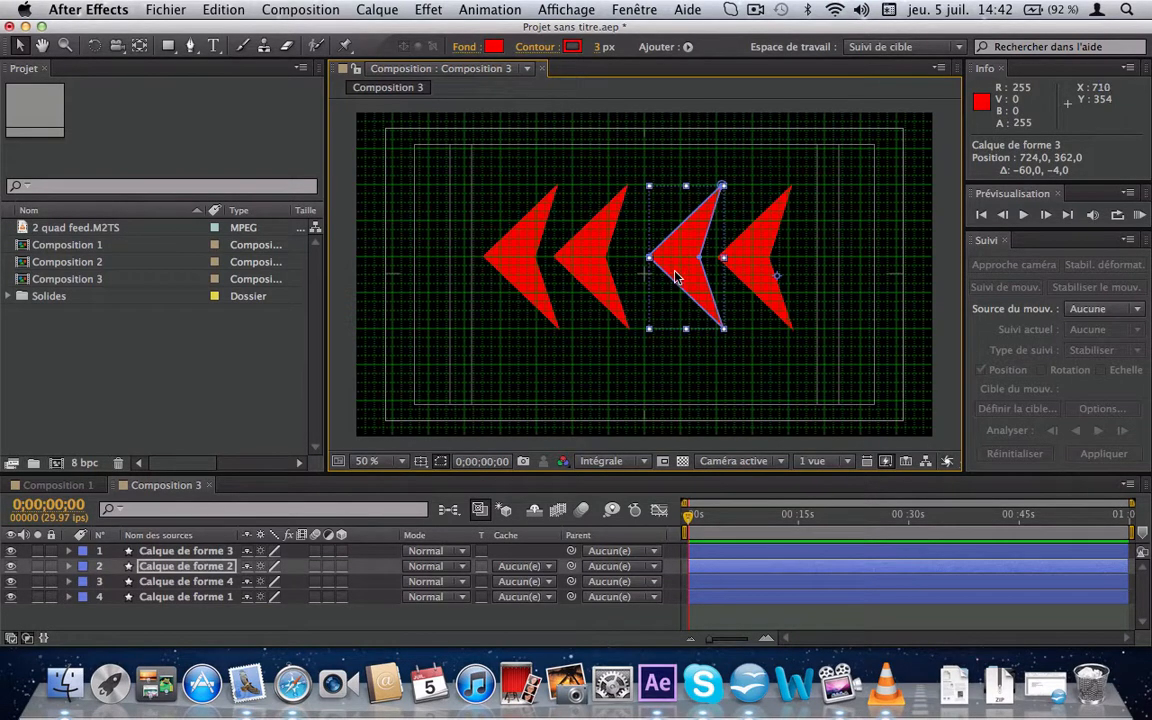
left_click_drag(684, 276, 660, 276)
left_click(752, 263)
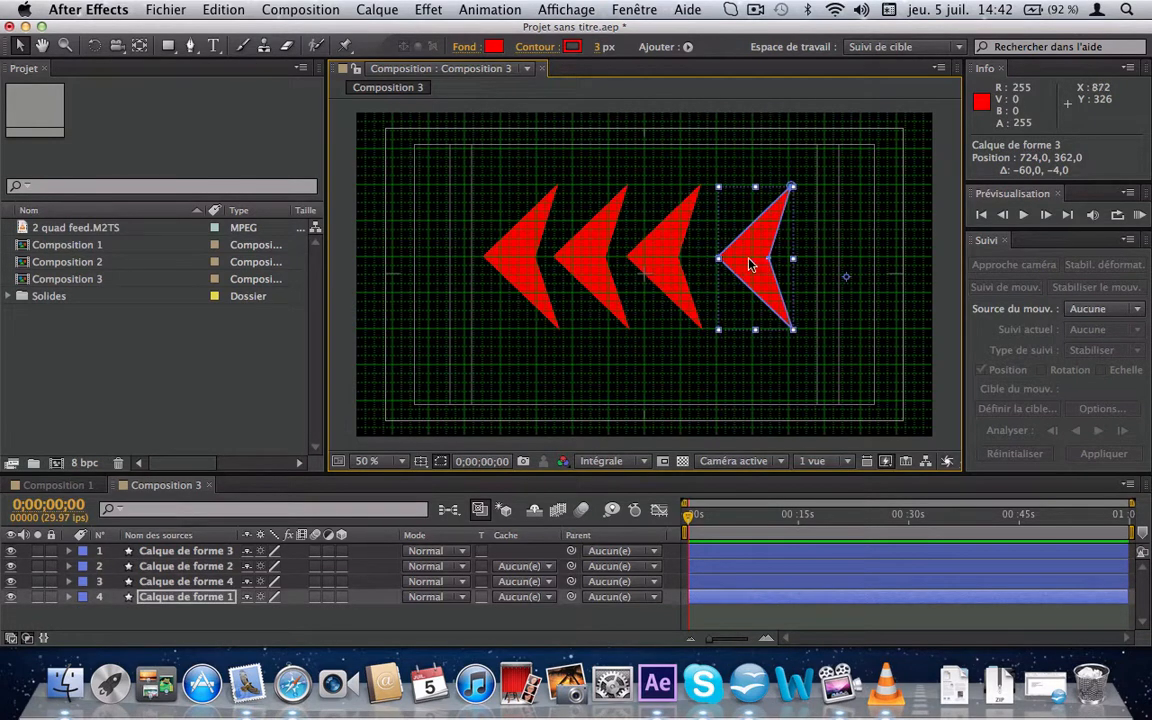
left_click_drag(745, 263, 731, 262)
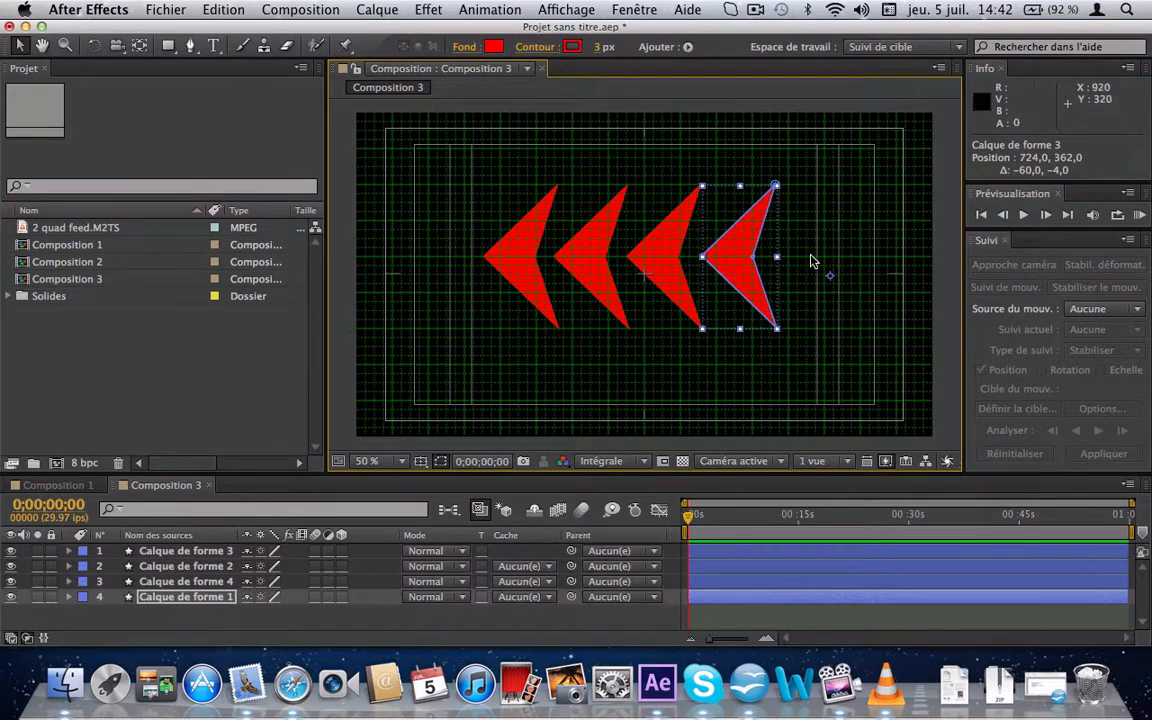
left_click(815, 221)
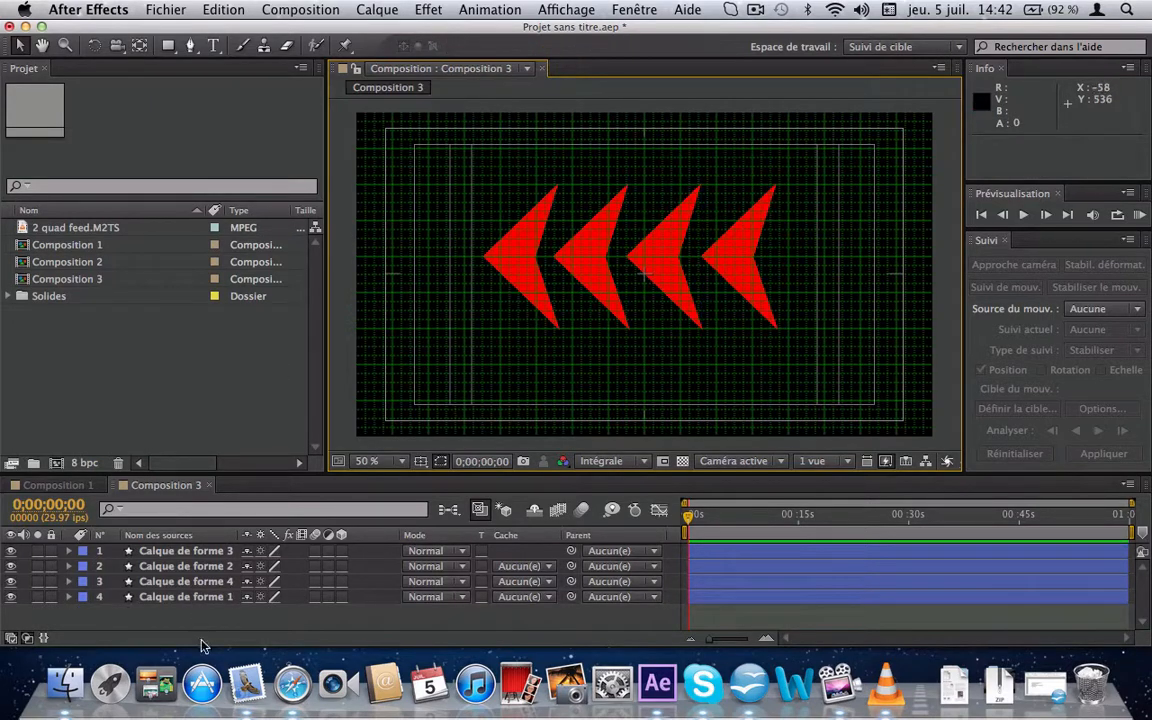
Step: Create a new adjustment layer (Calque d'effets) above the four arrowhead layers
left_click(437, 9)
mouse_move(395, 7)
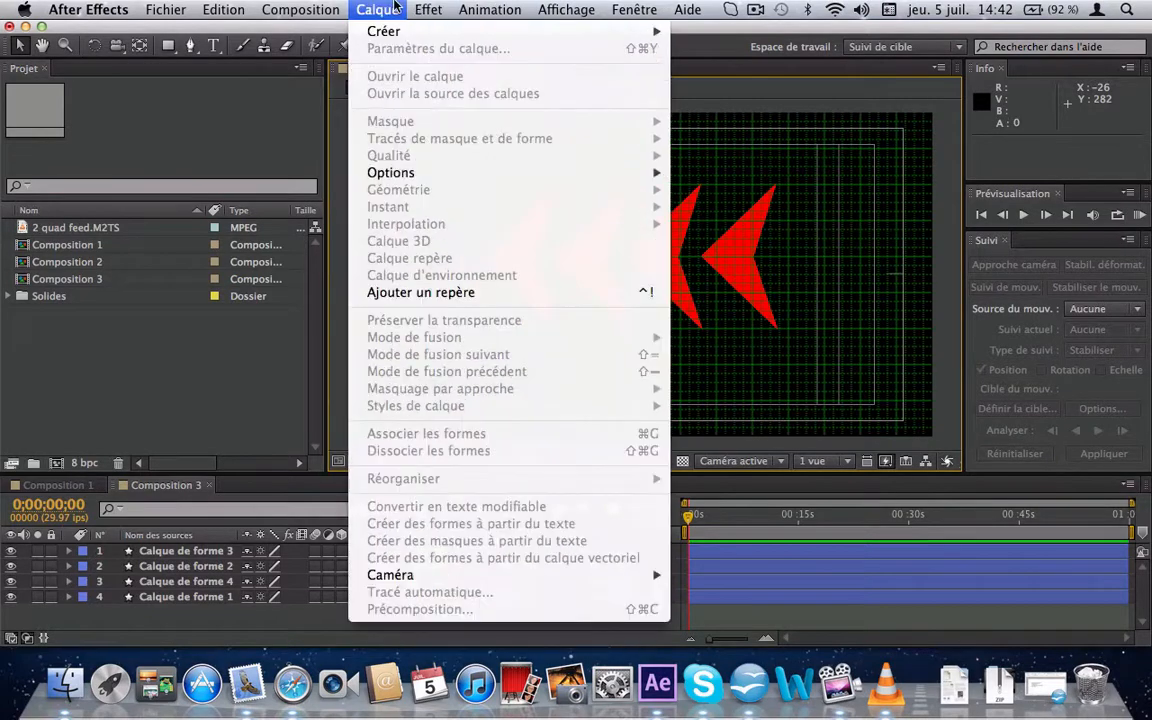
mouse_move(620, 31)
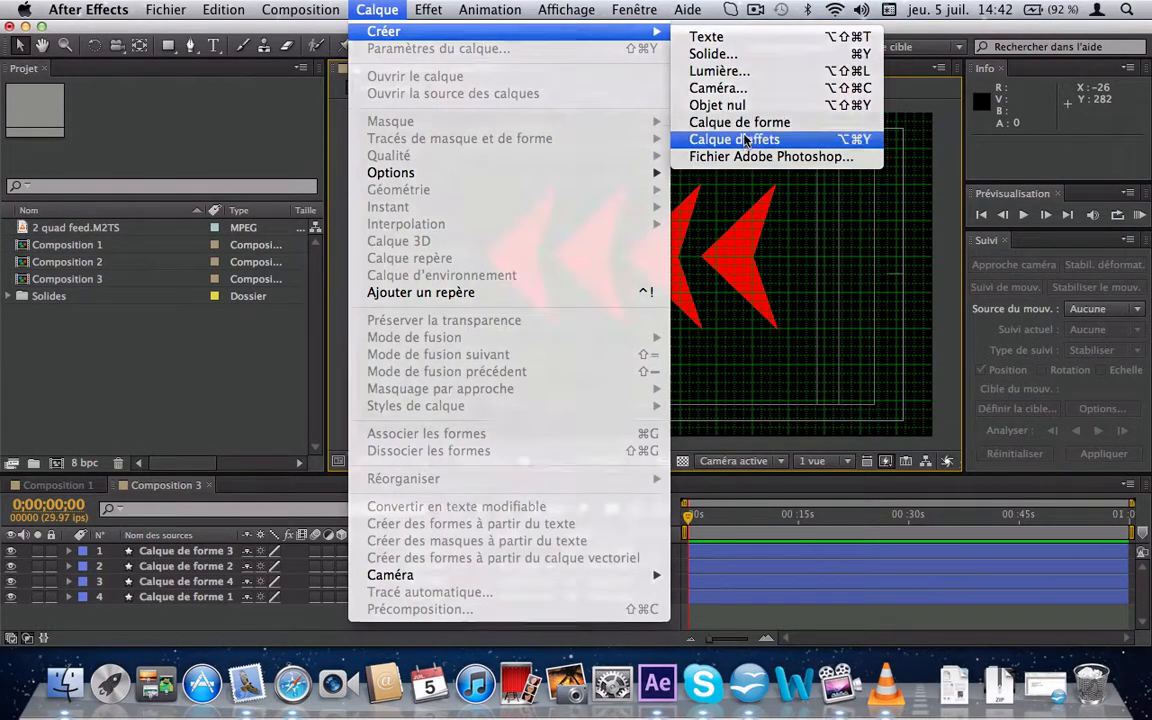
left_click(744, 139)
Step: Apply the Lueur diffuse effect from the Esthétiques category to the adjustment layer
left_click(425, 9)
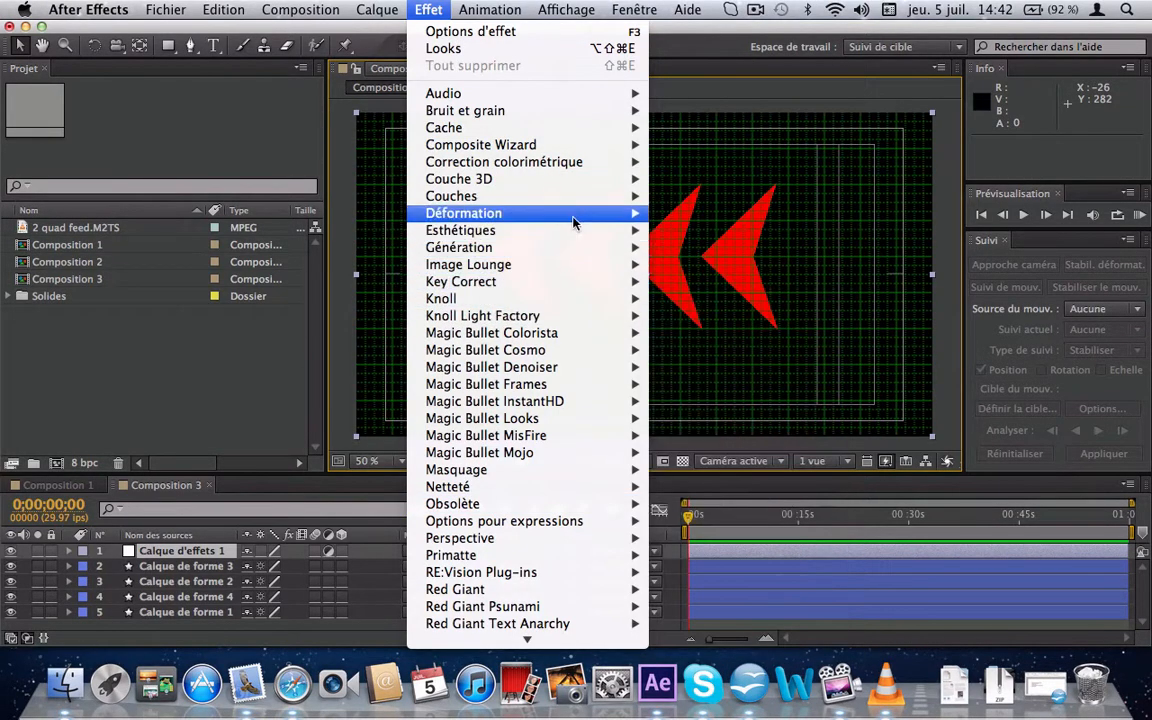
mouse_move(594, 237)
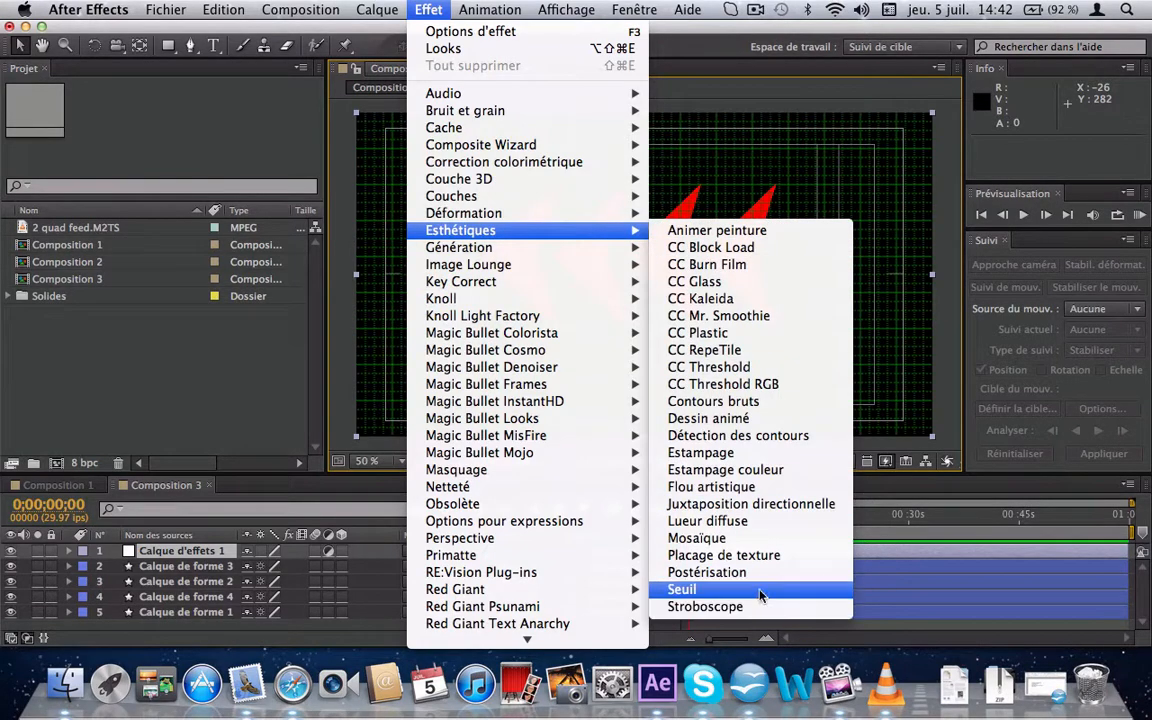
left_click(785, 520)
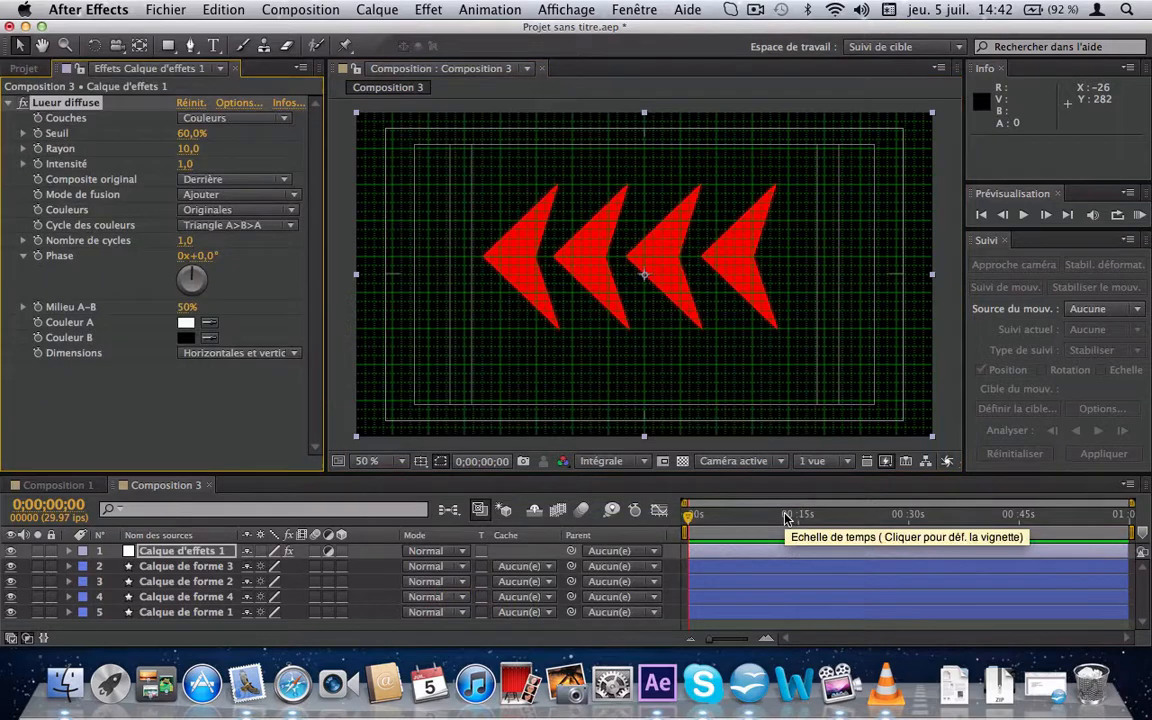
Step: Set the Lueur diffuse glow to a 38% threshold, a radius of 68 and an intensity of 2.8
left_click(757, 516)
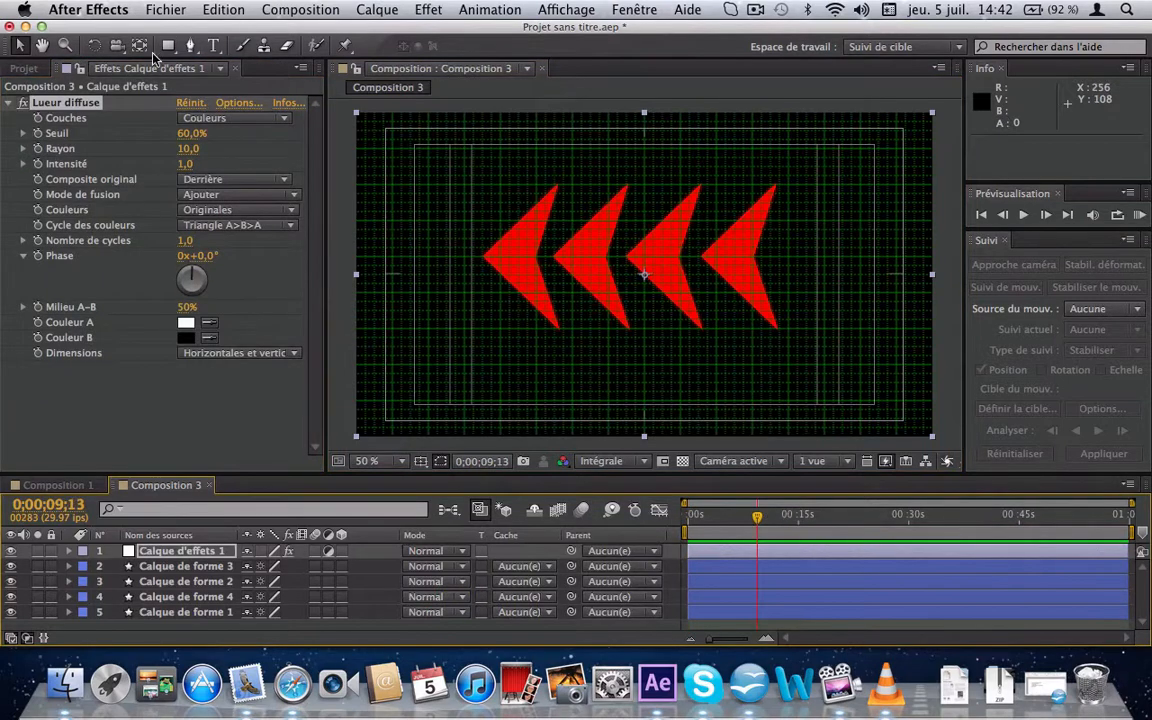
left_click_drag(198, 160, 217, 167)
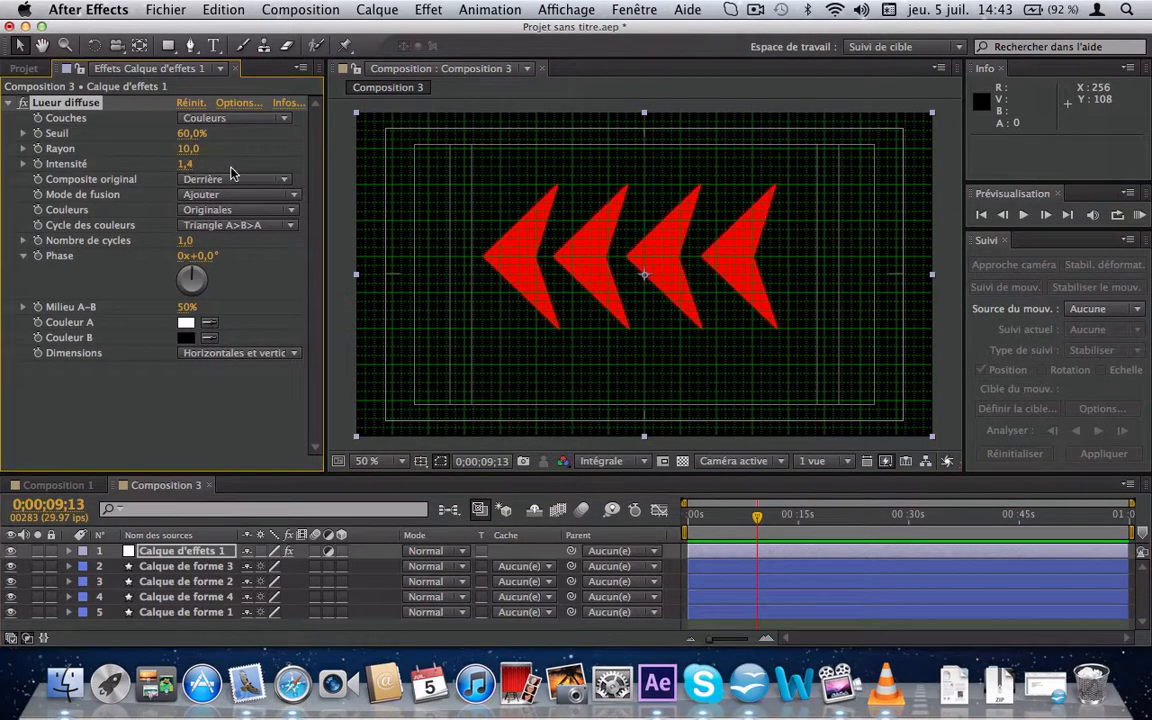
left_click(170, 553)
left_click_drag(197, 146, 245, 148)
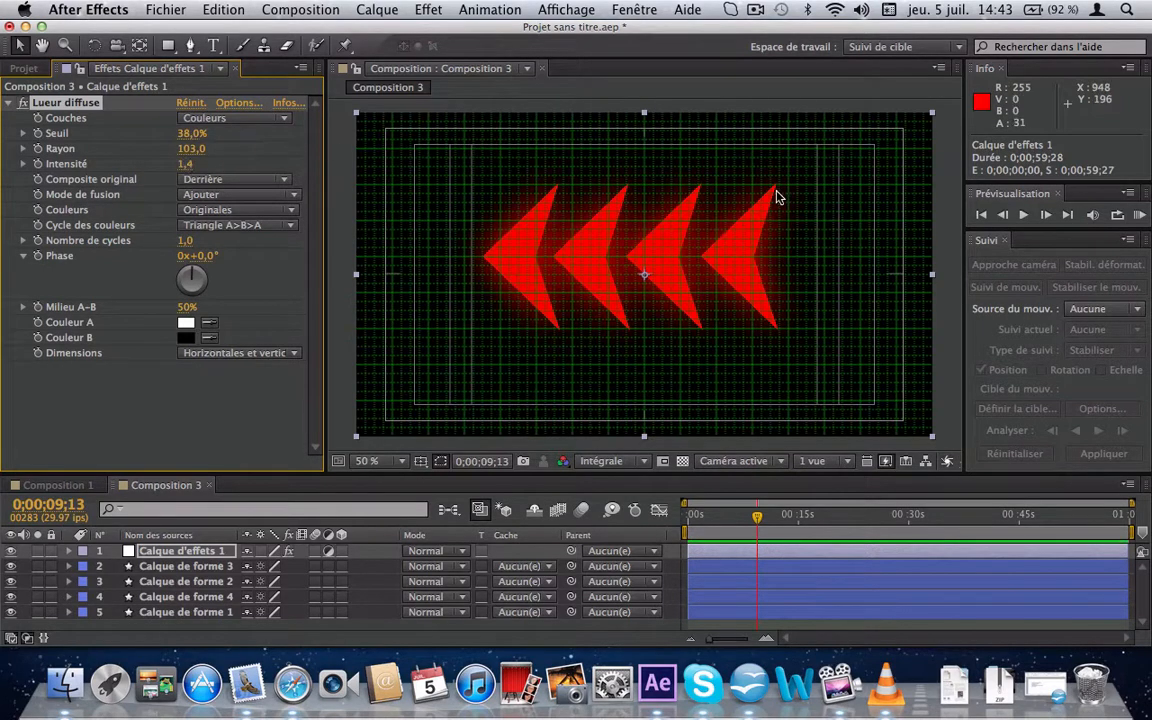
left_click_drag(183, 152, 430, 149)
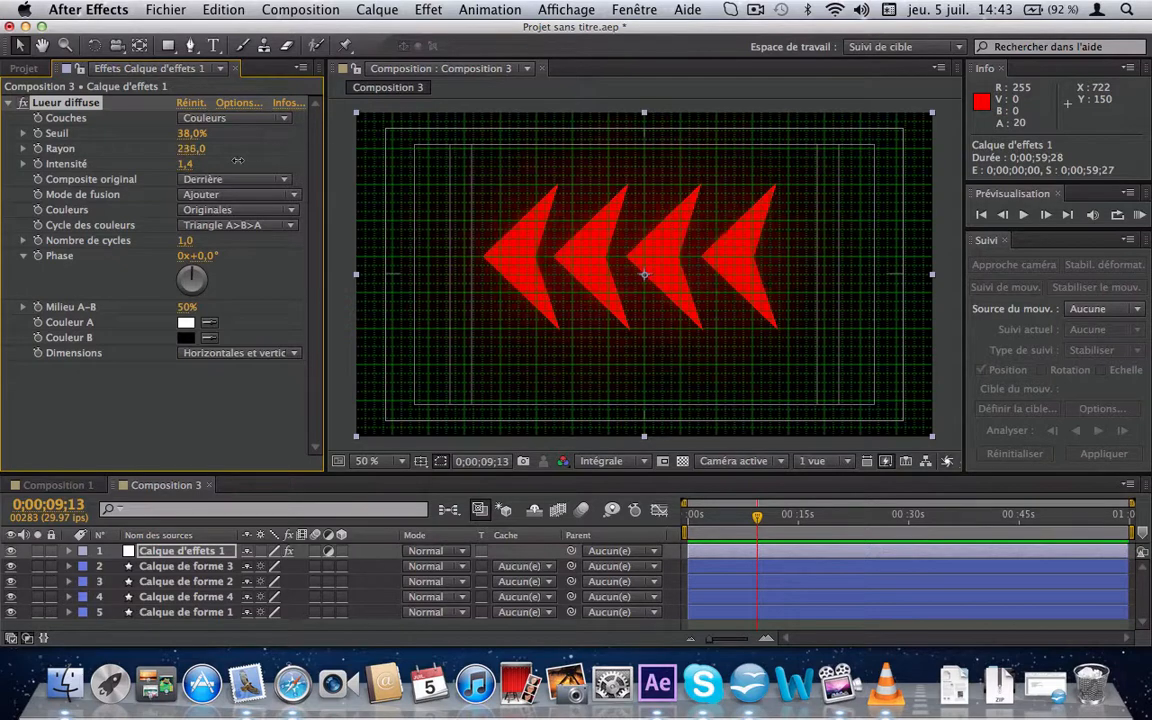
left_click_drag(238, 160, 152, 164)
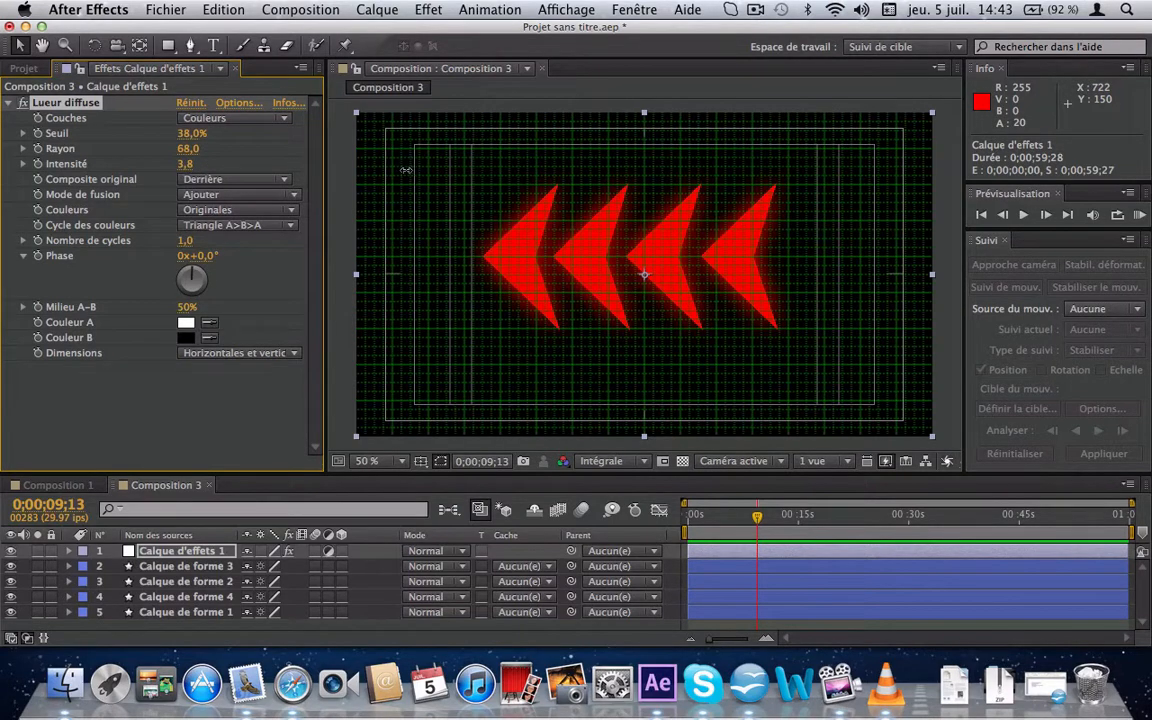
left_click_drag(322, 198, 125, 224)
left_click_drag(263, 199, 236, 204)
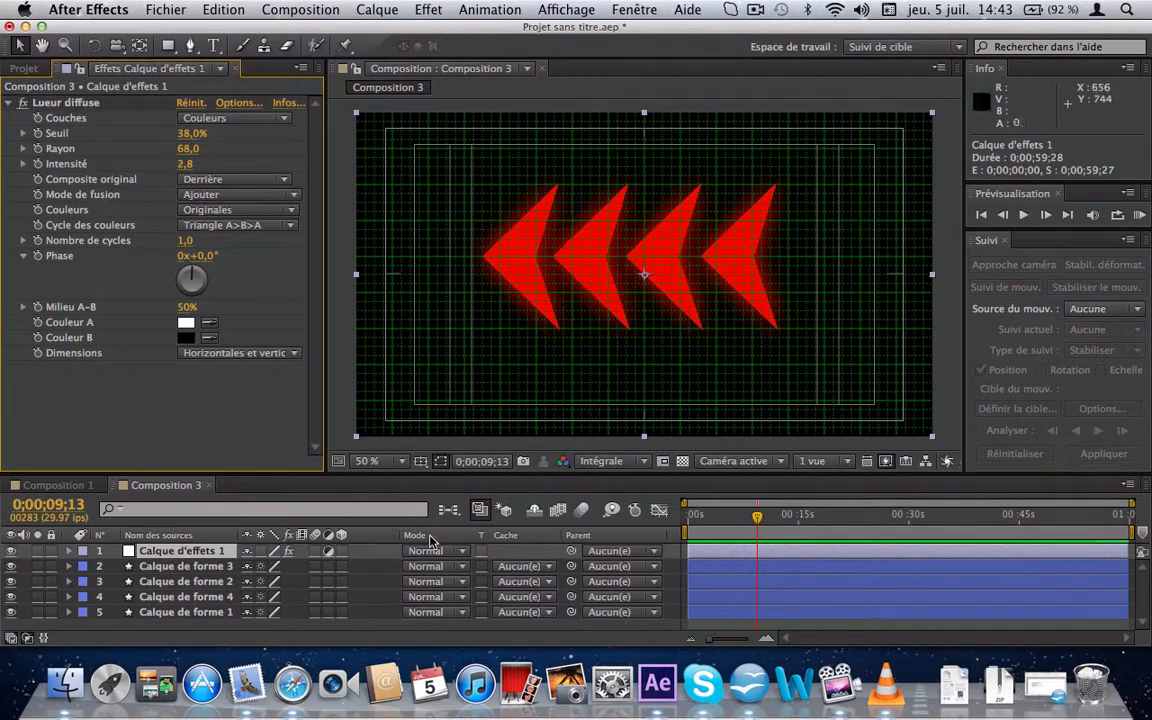
Step: Add Composition 3 to Composition 1 and place it above the 2 quad feed.M2TS layer
left_click(36, 485)
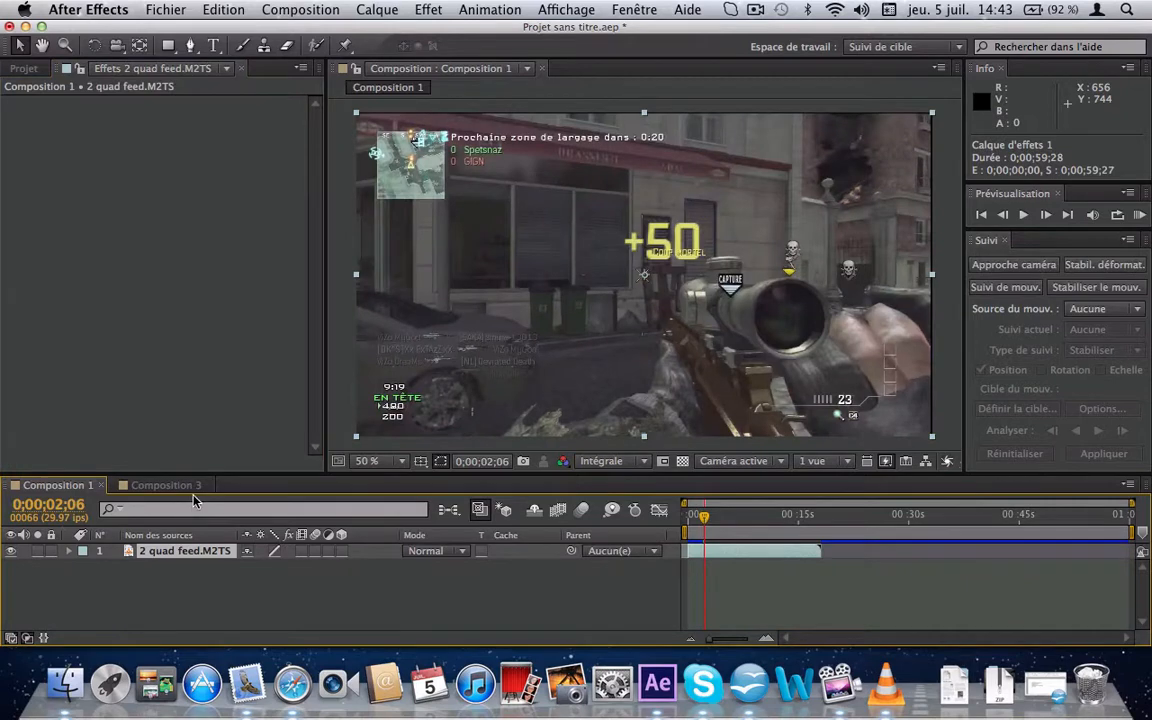
left_click(247, 73)
left_click(240, 70)
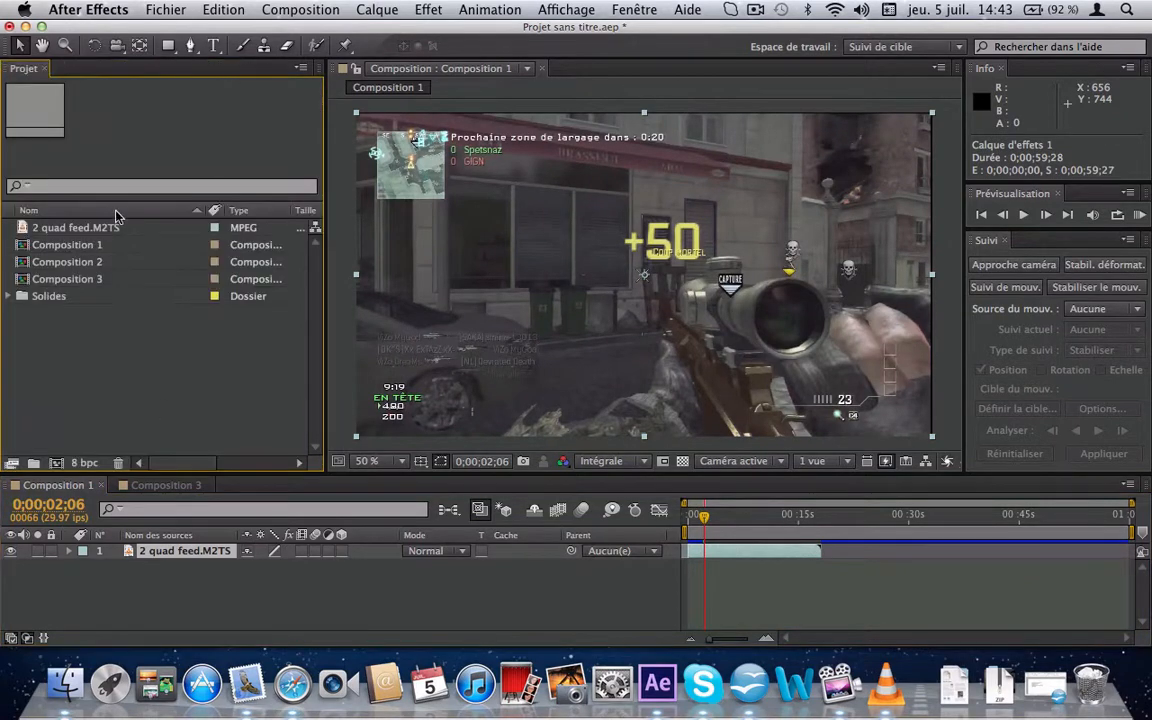
left_click(90, 258)
left_click(105, 279)
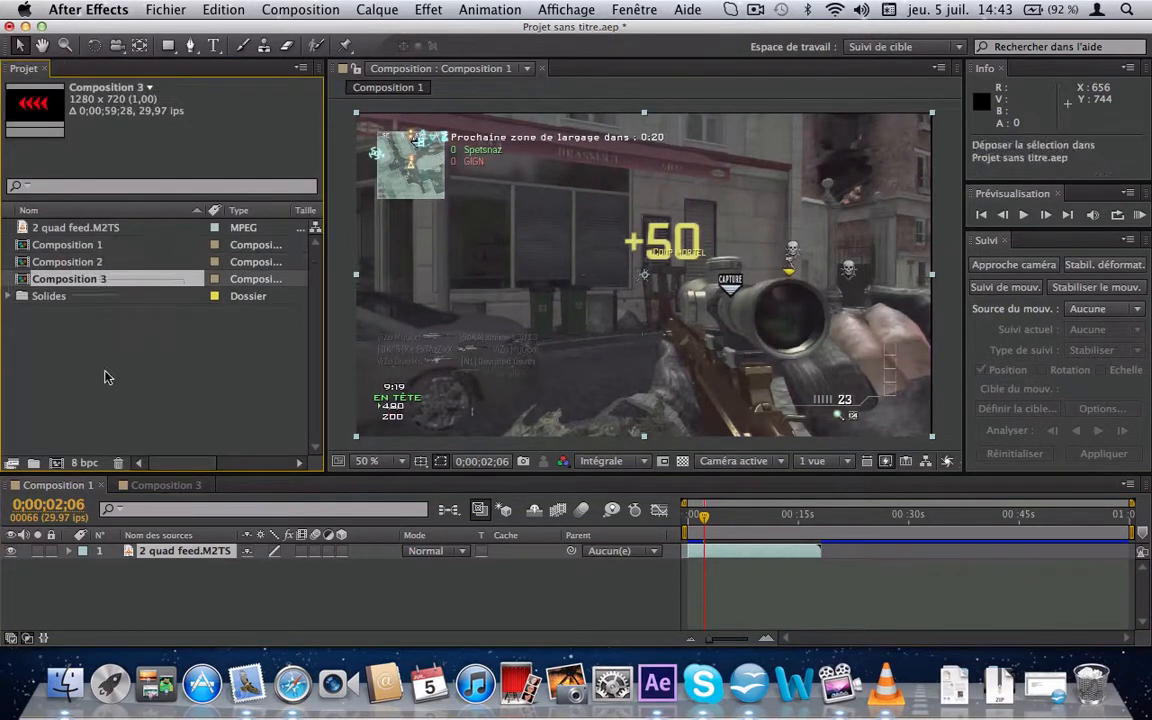
left_click_drag(203, 610, 205, 605)
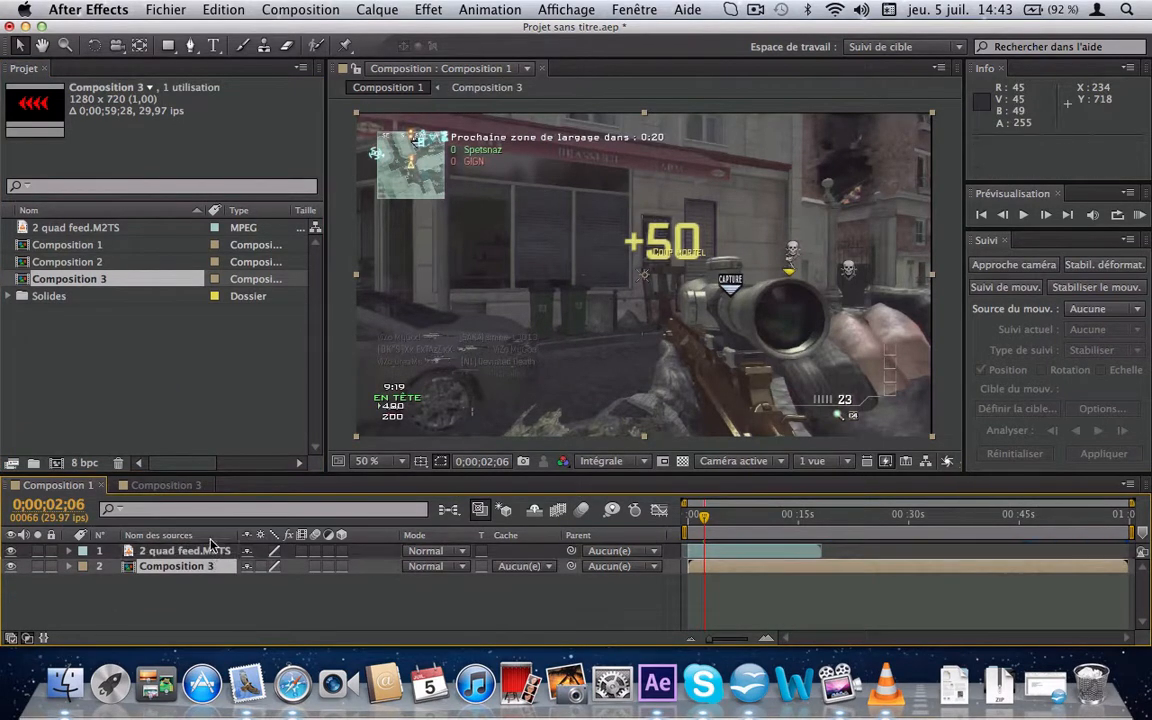
left_click_drag(213, 549, 211, 547)
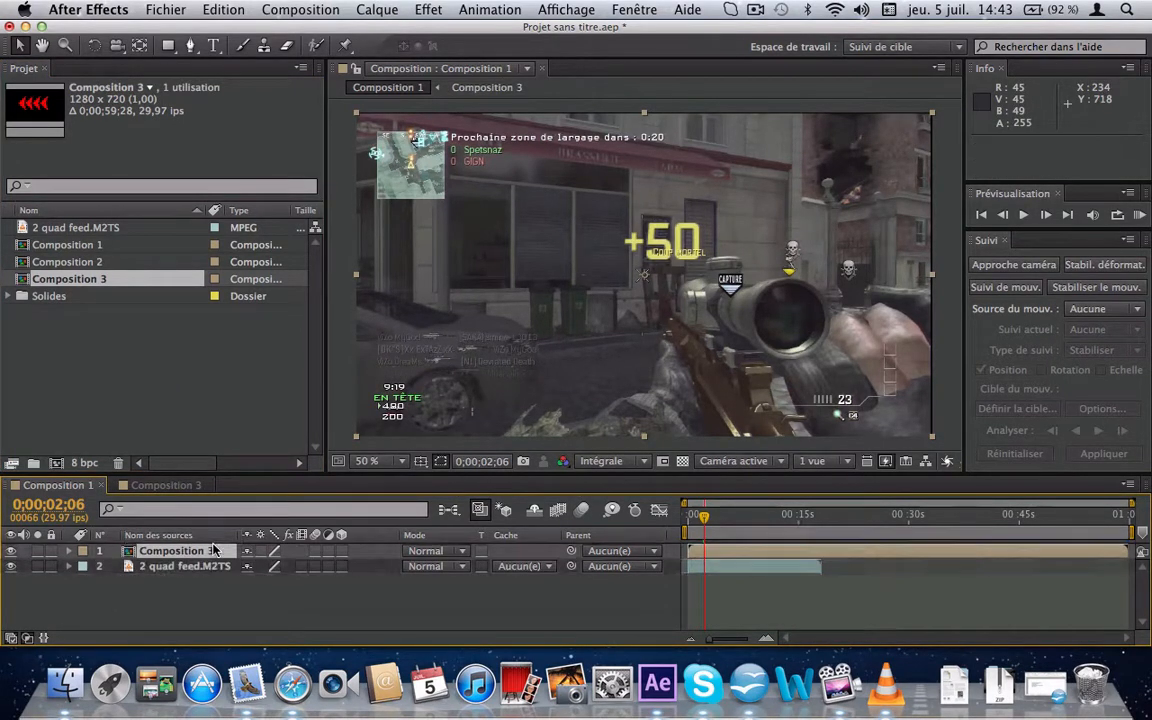
Step: Set the blending mode of the Composition 3 layer to Addition
left_click(453, 551)
left_click(453, 551)
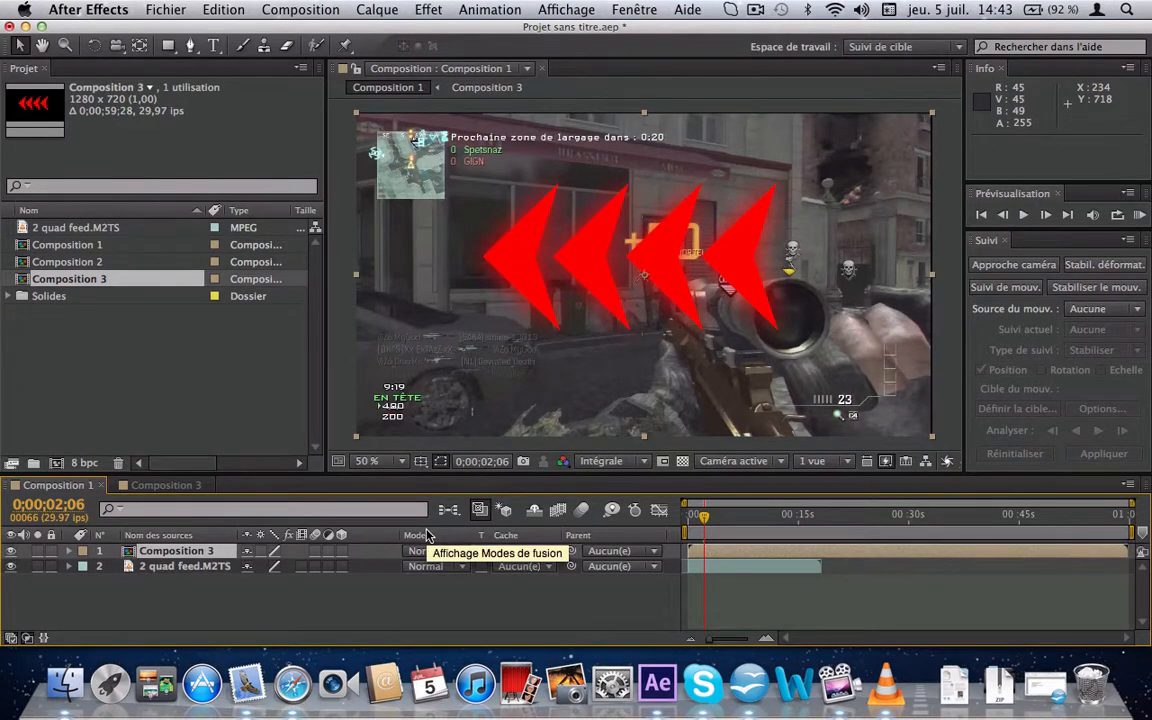
right_click(427, 536)
mouse_move(483, 590)
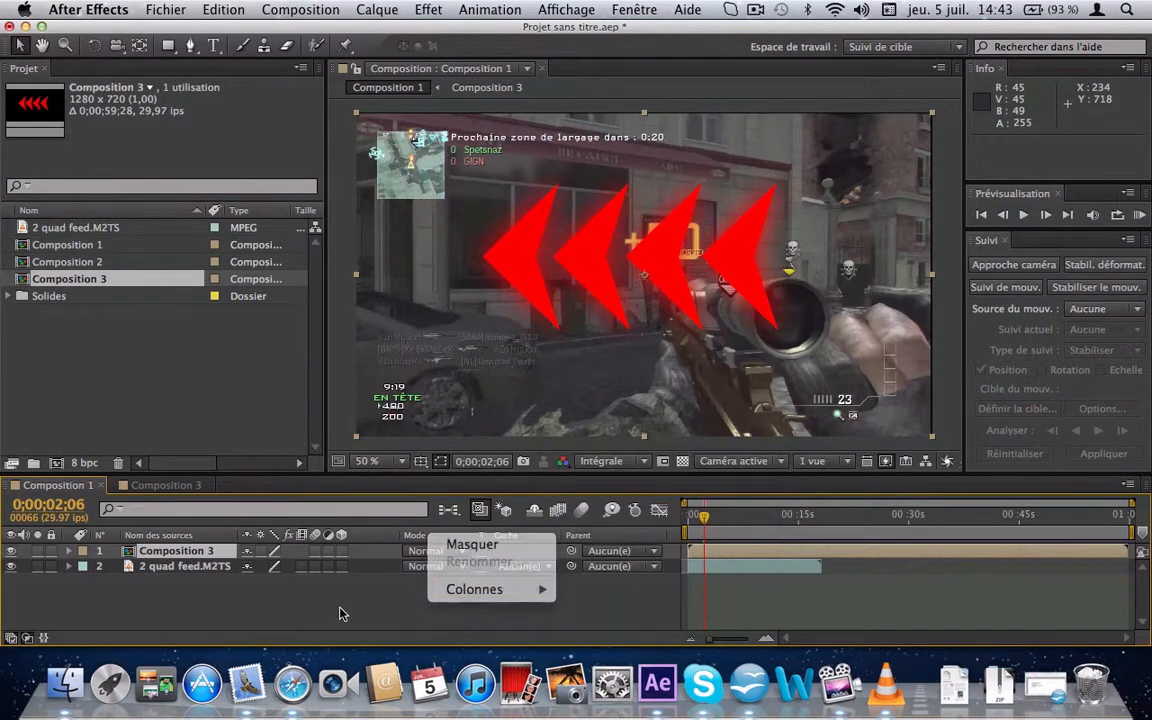
left_click(305, 545)
left_click(458, 551)
mouse_move(460, 631)
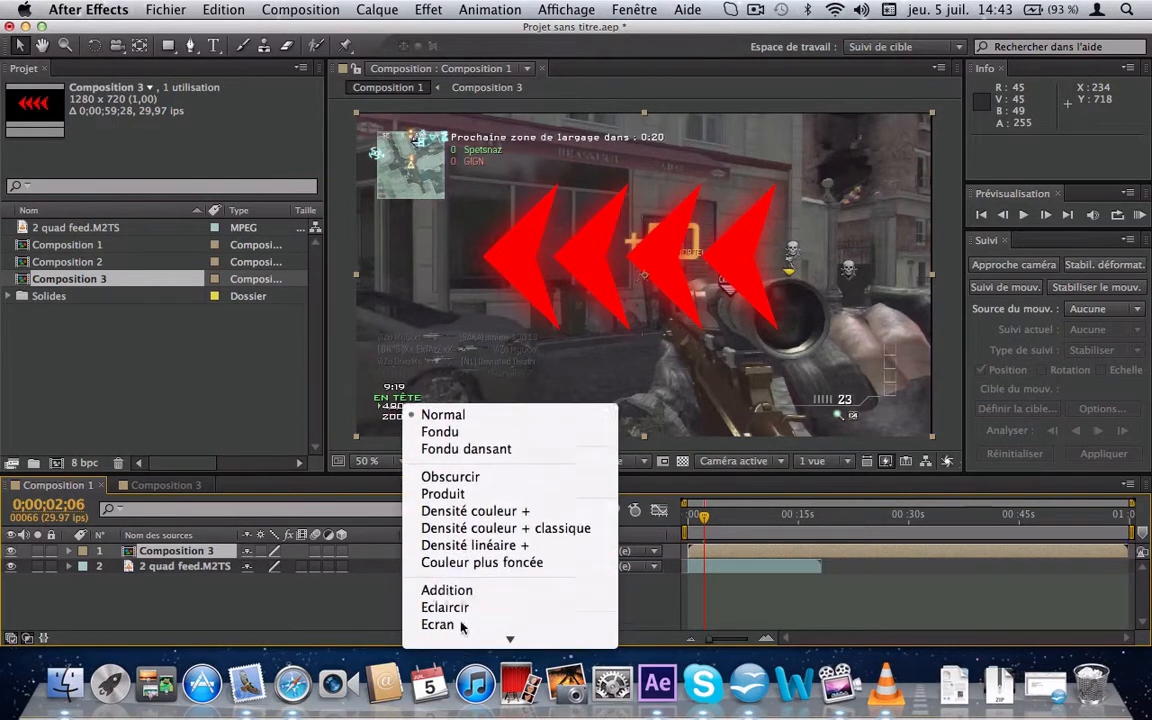
left_click(473, 579)
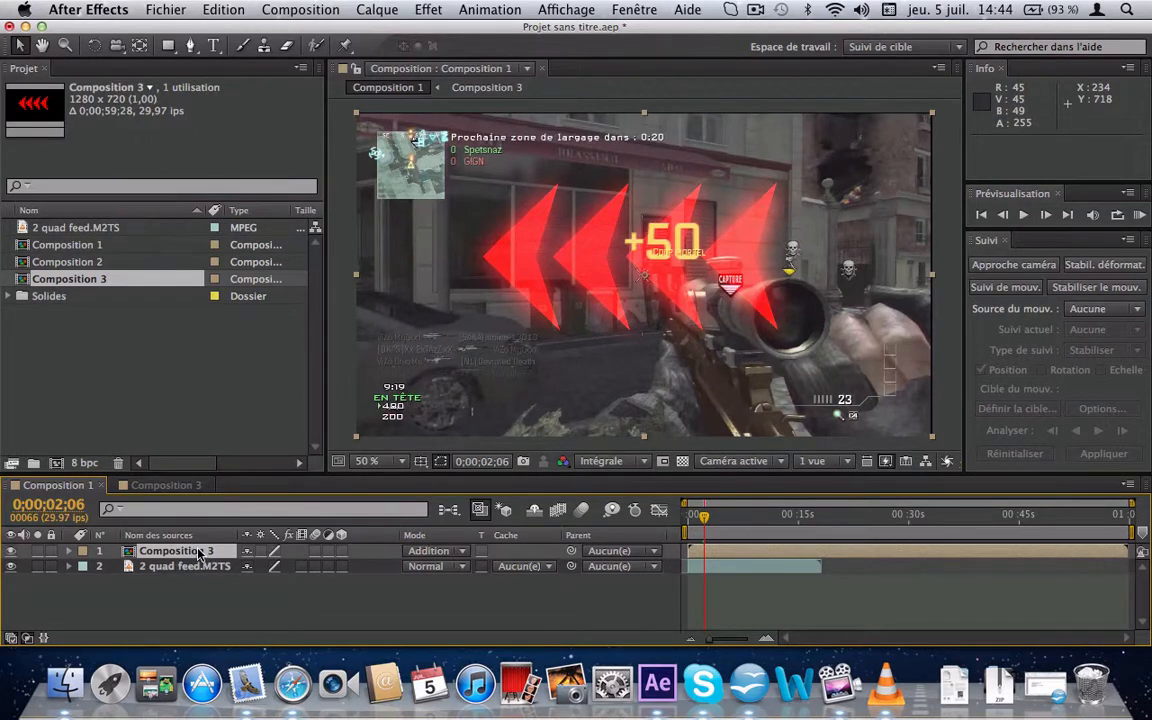
Step: Rotate the Composition 3 layer to 180° and trim its start to 0;00;02;02
key("r")
left_click(271, 566)
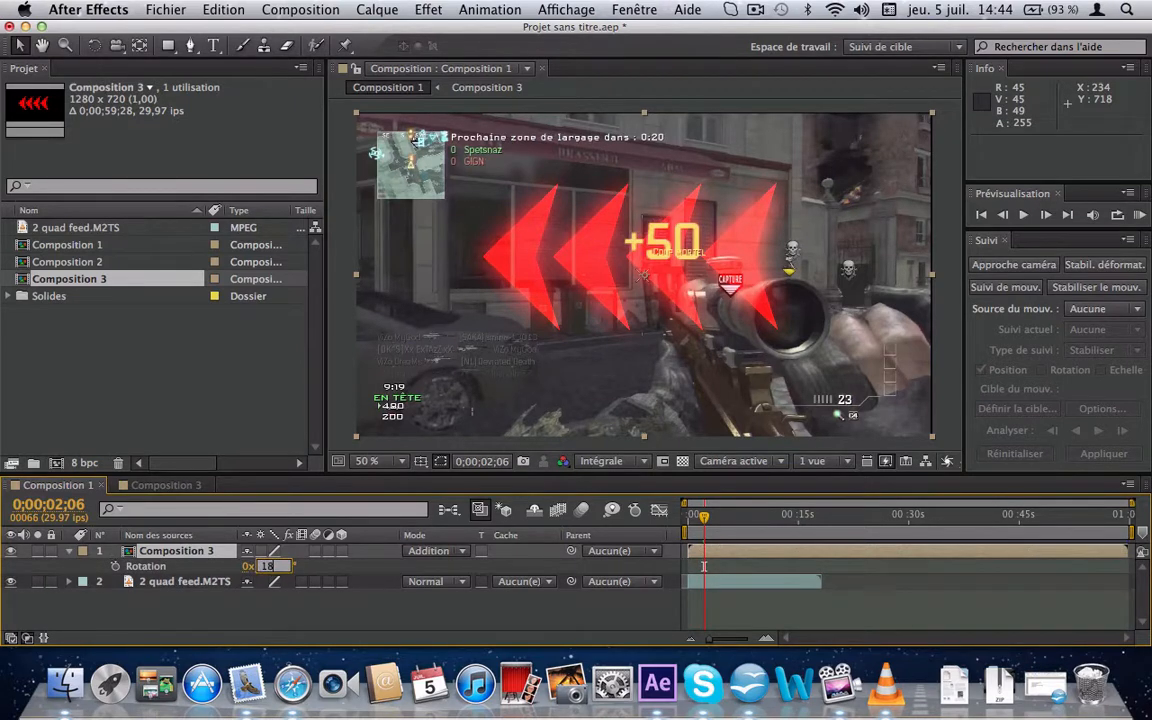
type("18")
key("Return")
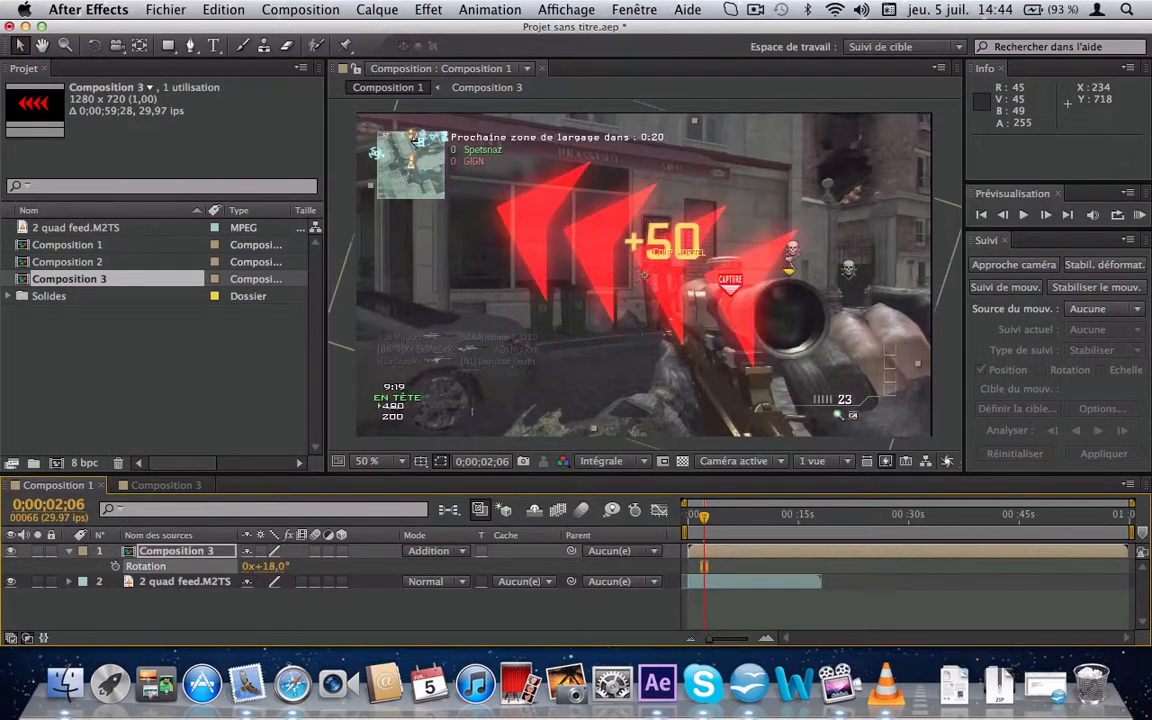
left_click(279, 567)
type("180")
key("Return")
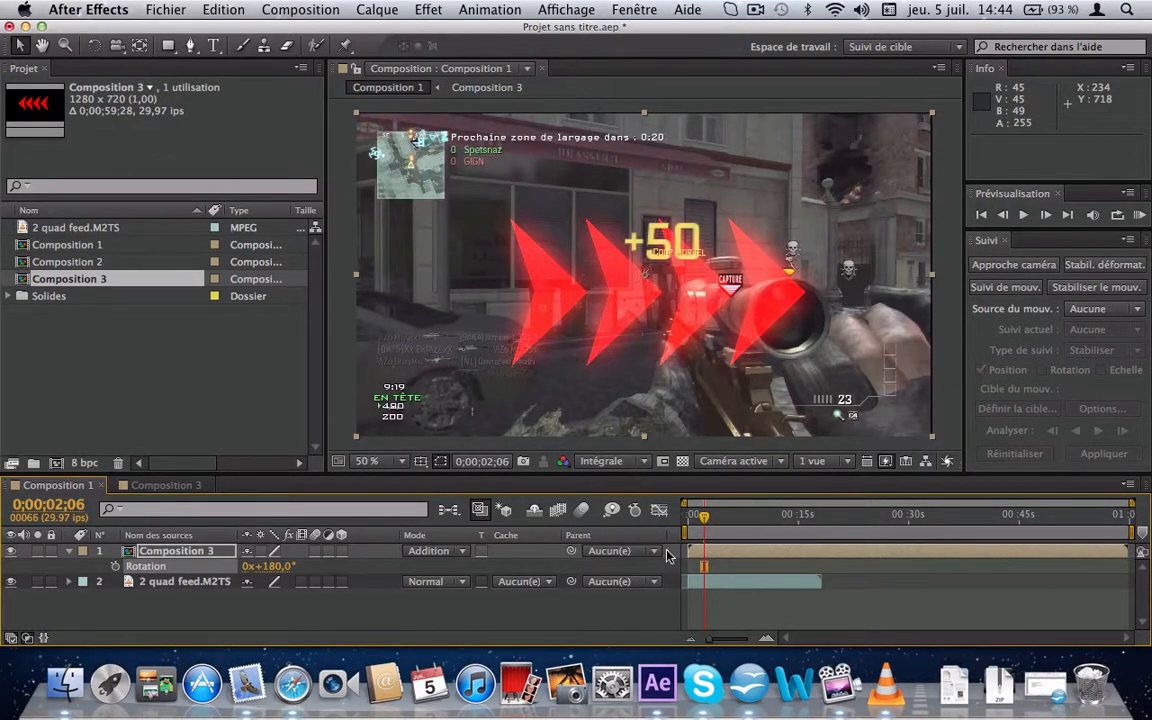
left_click_drag(692, 548, 706, 550)
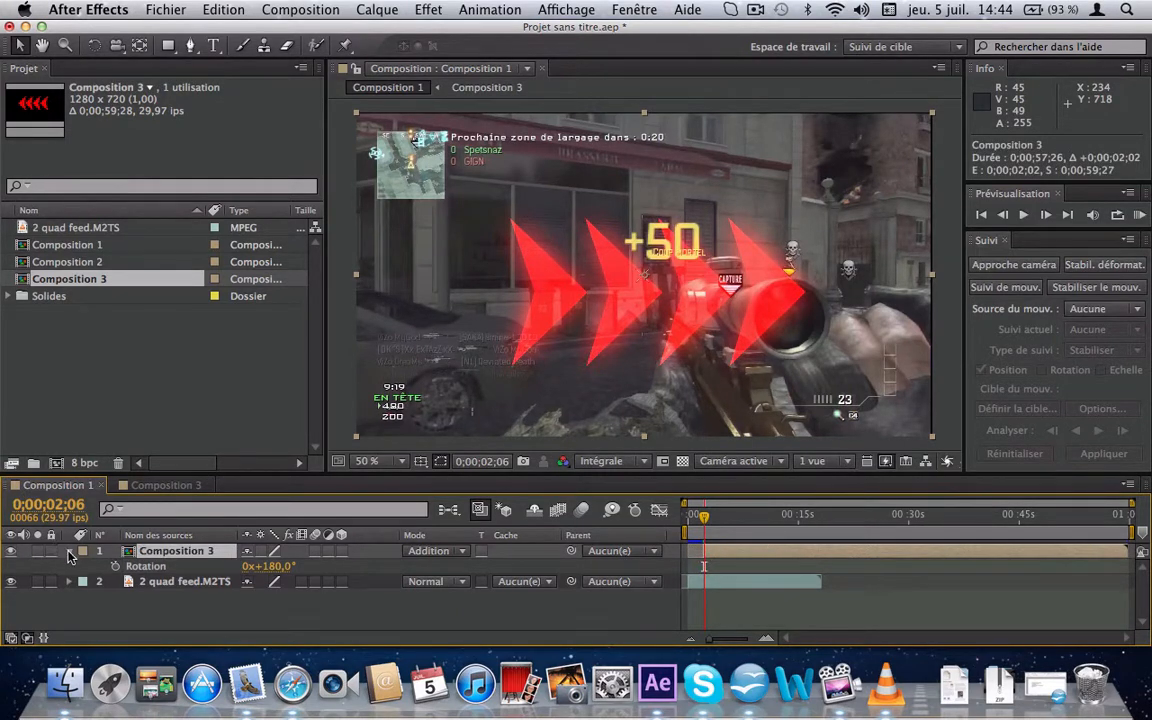
left_click(69, 552)
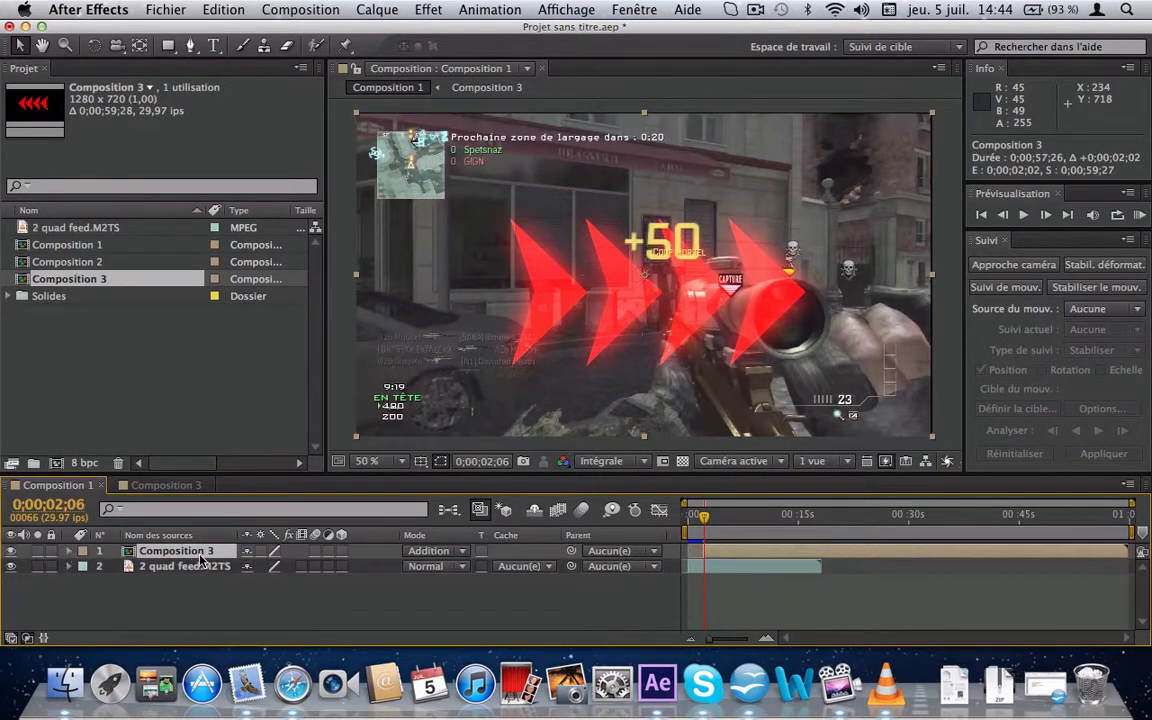
Step: Move the Composition 3 layer to the left edge of the frame at position 57, 425
key("p")
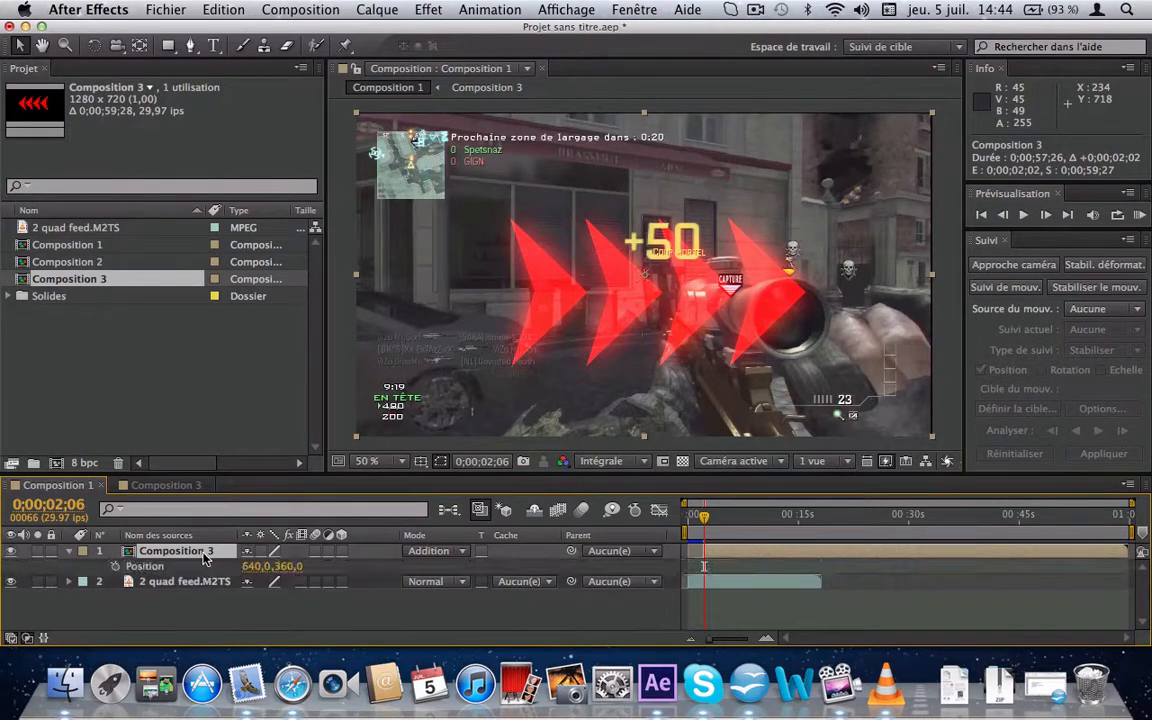
left_click_drag(250, 566, 386, 562)
left_click_drag(250, 566, 4, 601)
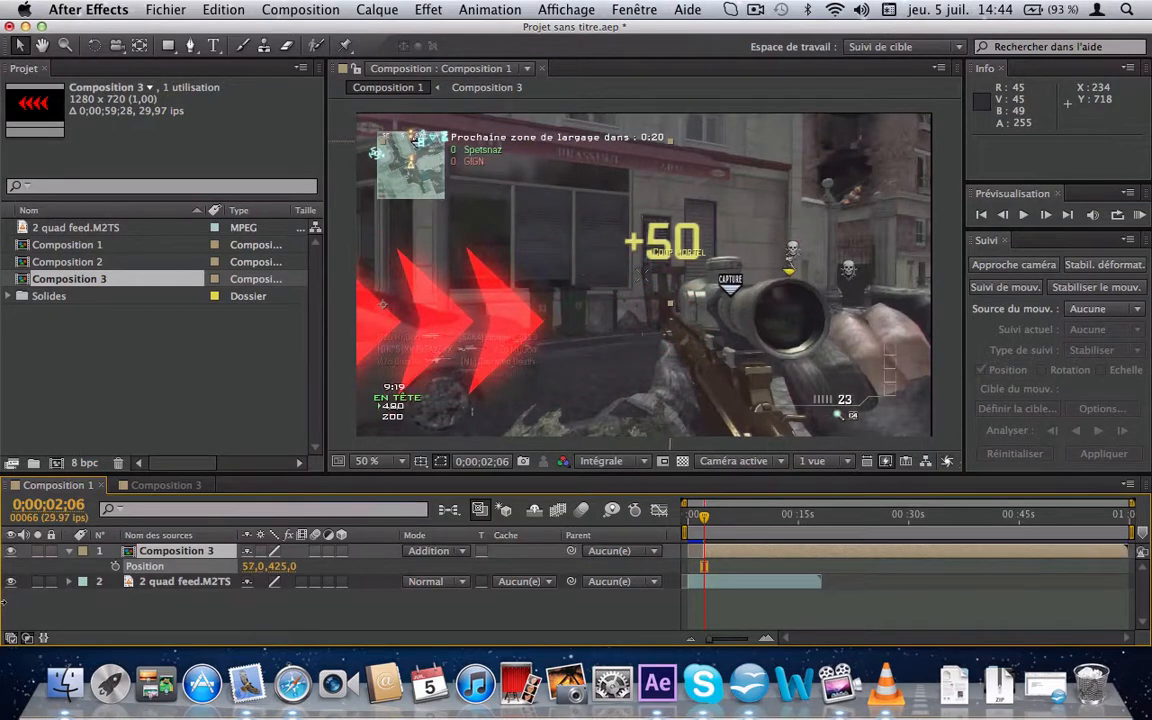
Step: Scale the Composition 3 layer to 48% and lower it to position 57, 511
left_click(178, 551)
key("s")
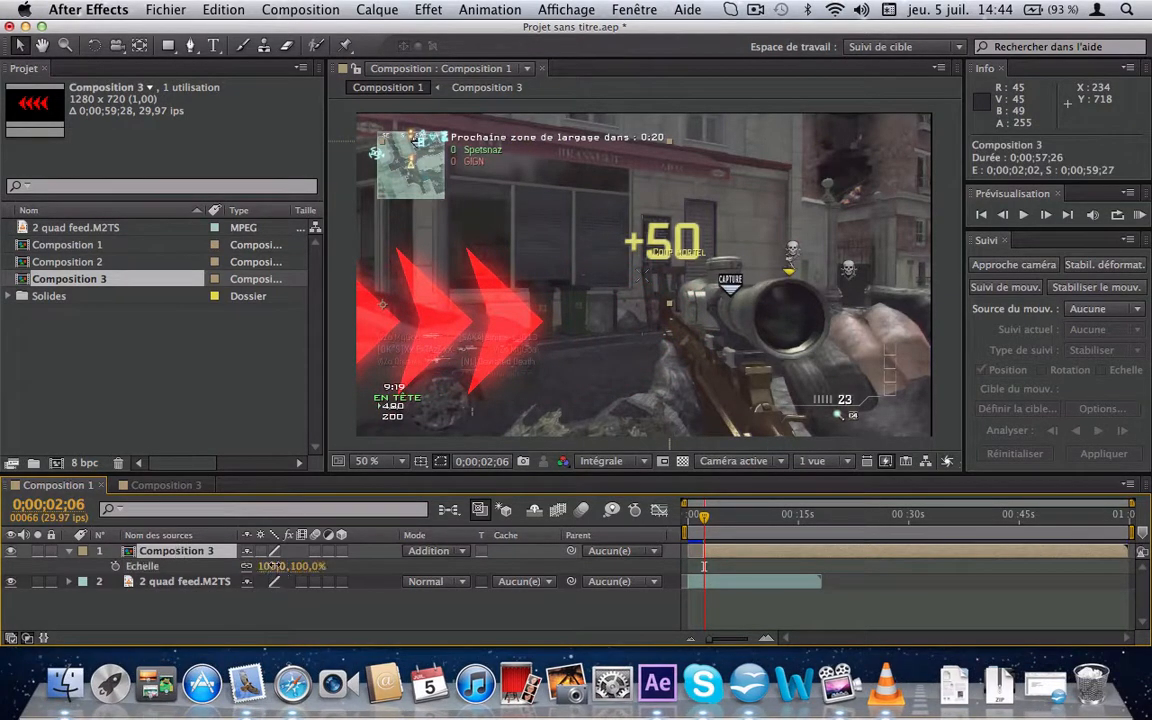
left_click_drag(270, 566, 230, 566)
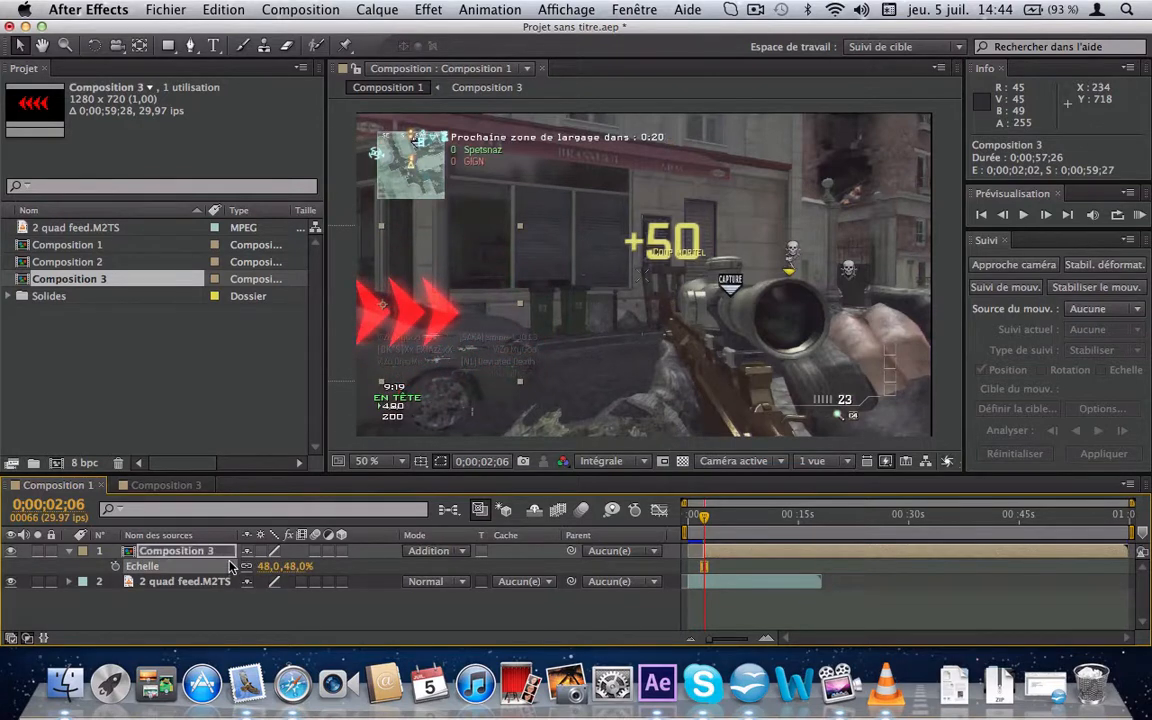
key("p")
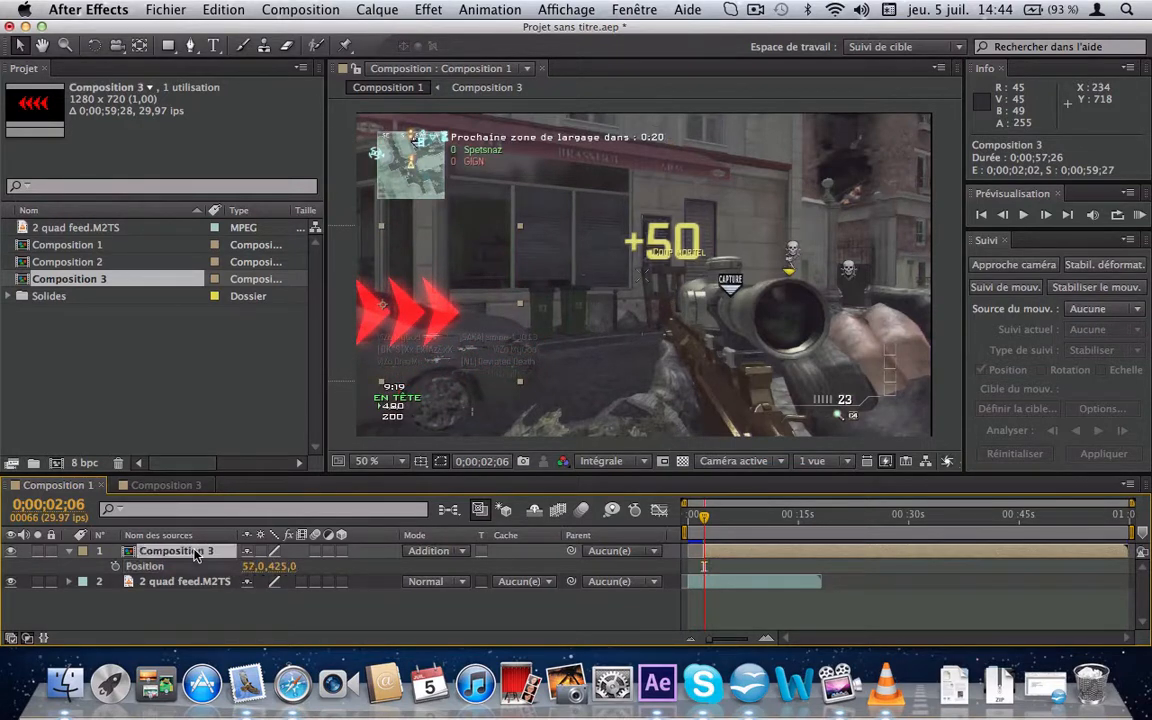
left_click_drag(280, 568, 345, 584)
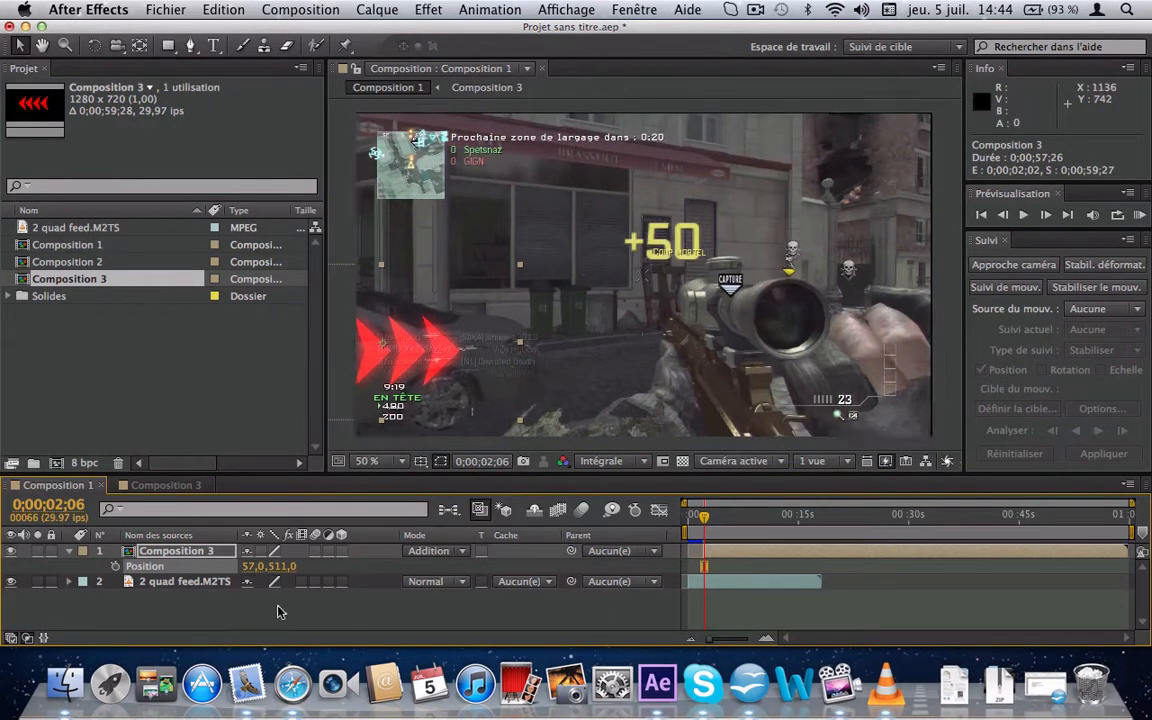
Step: Add a position keyframe to the Composition 3 layer at 0;00;02;06 and set the current time to 0;00;02;05
left_click(213, 585)
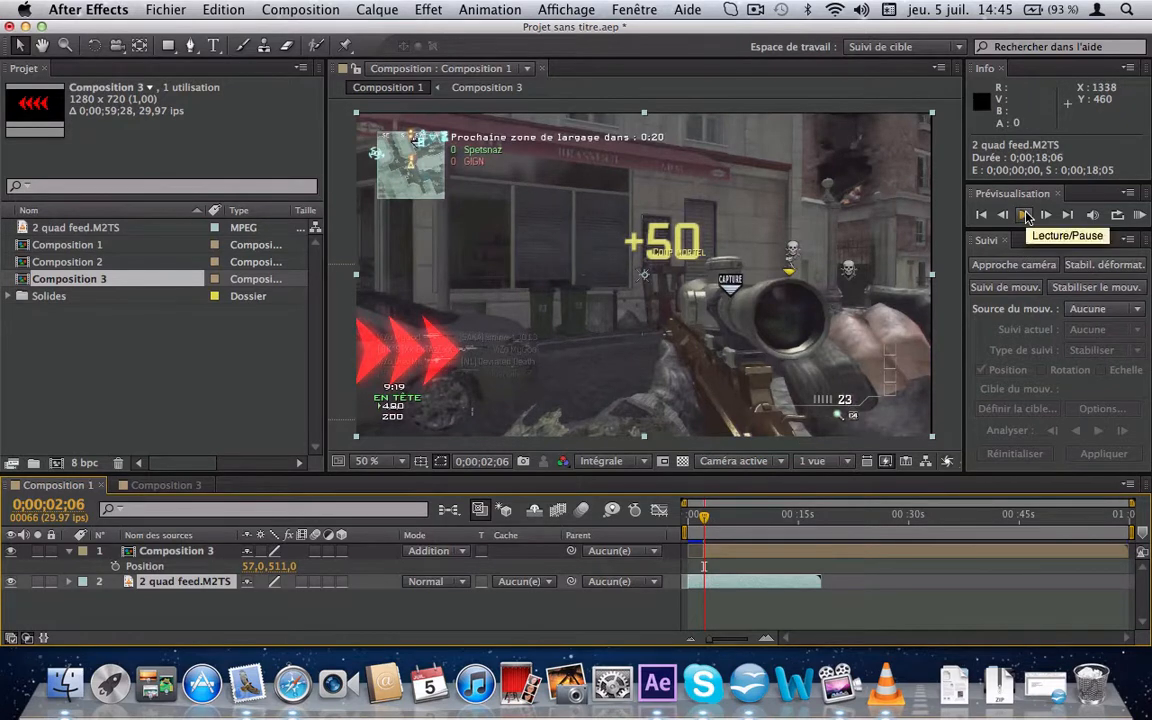
left_click(115, 566)
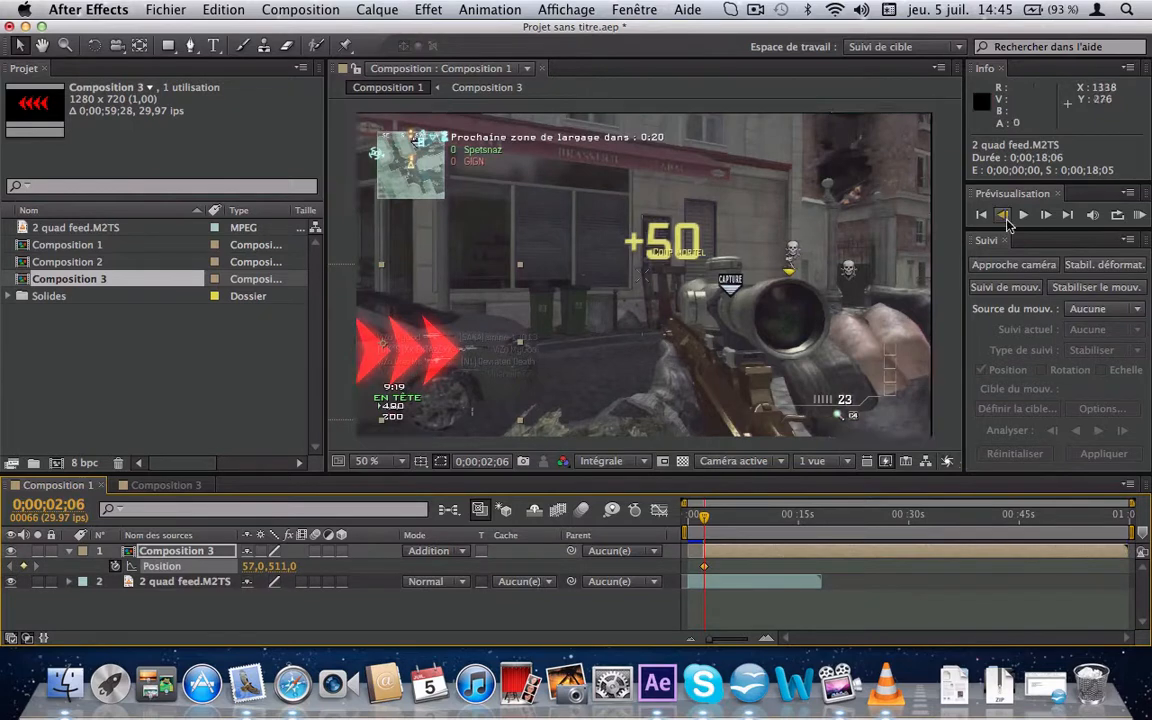
left_click(1047, 222)
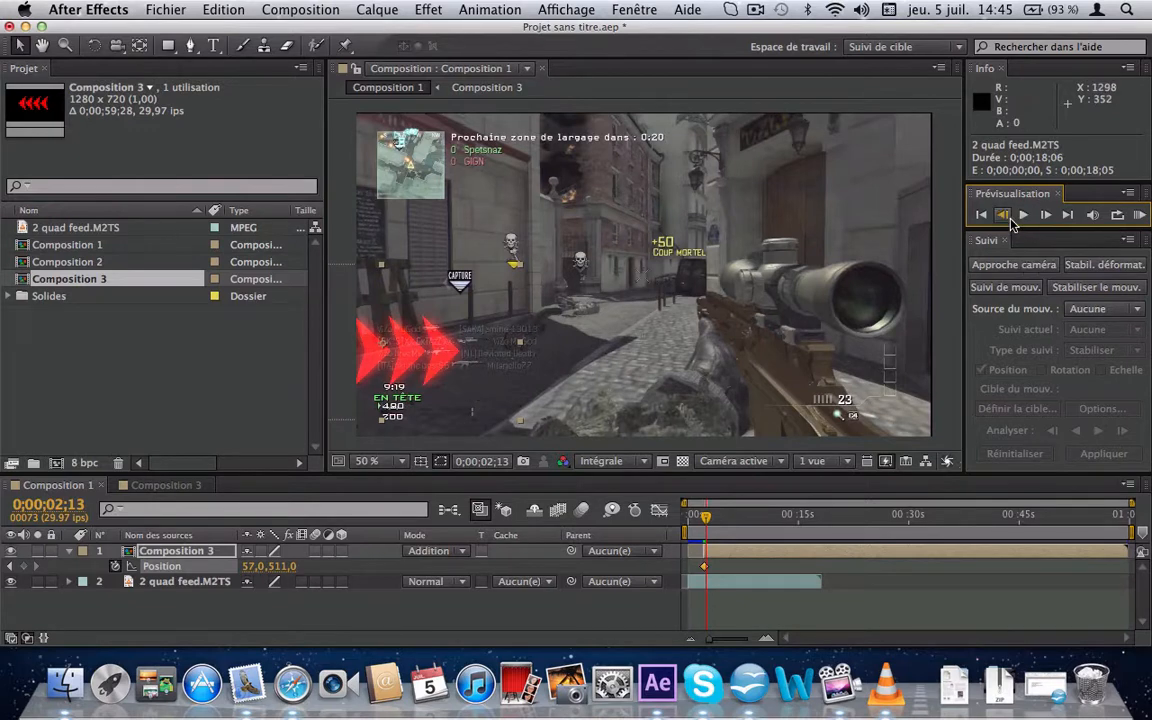
left_click(1011, 220)
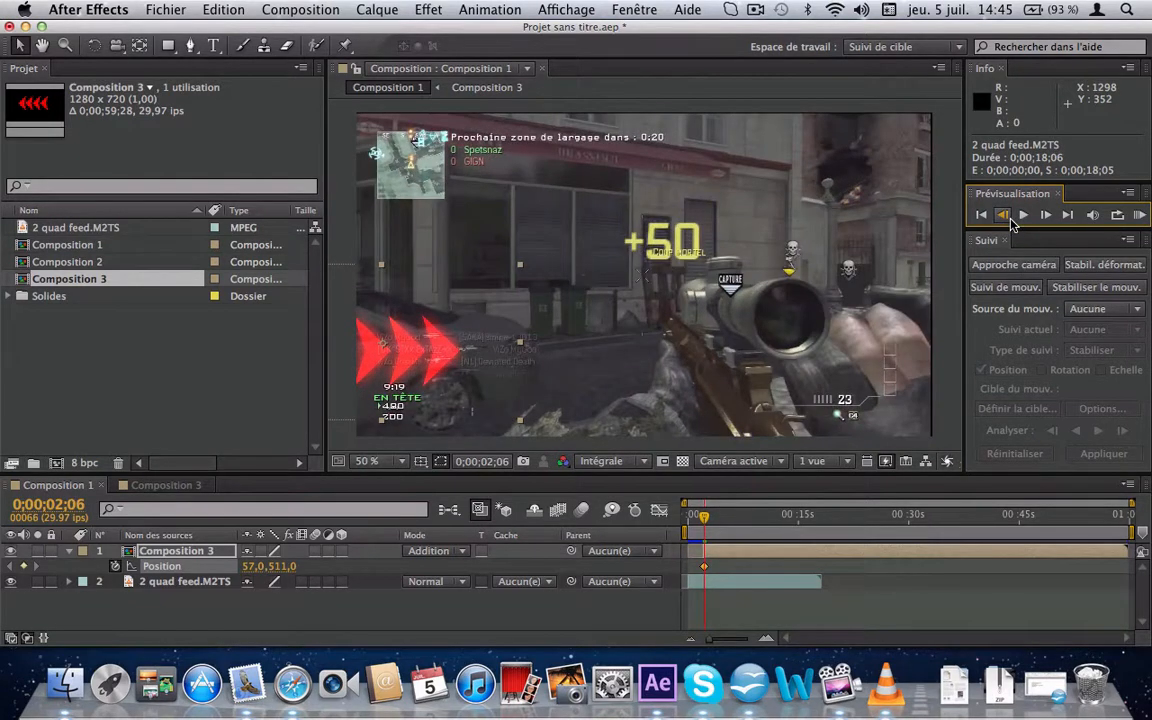
left_click(1010, 219)
left_click(1010, 219)
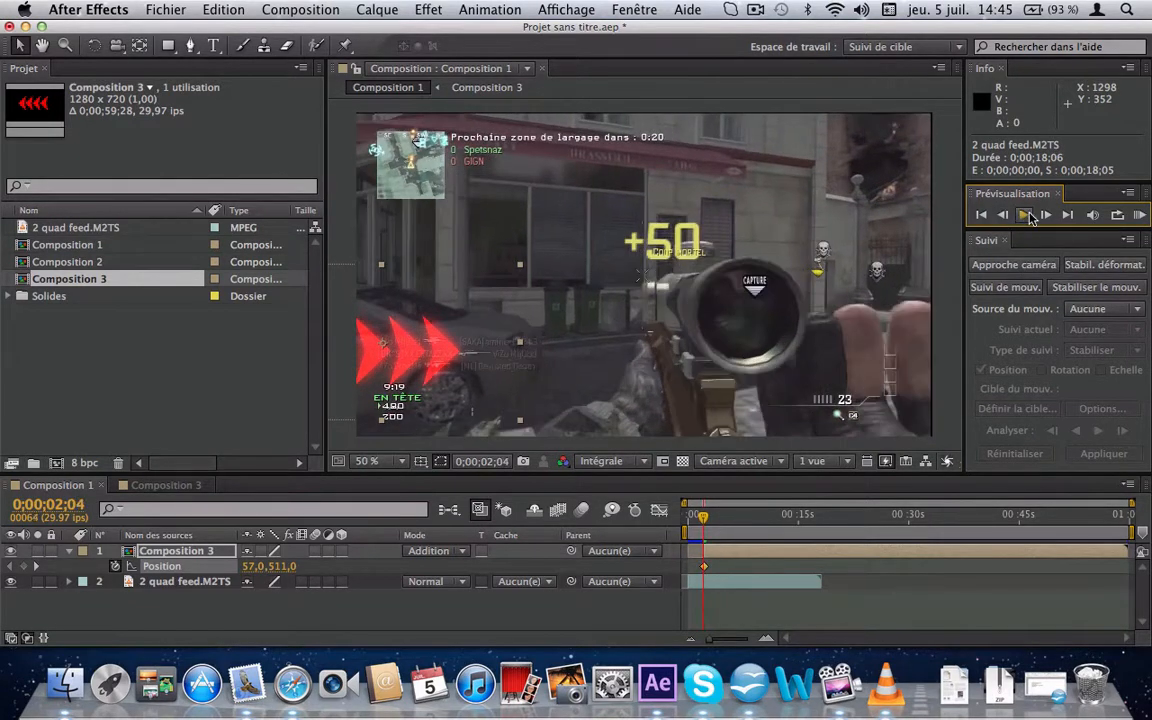
left_click(1047, 217)
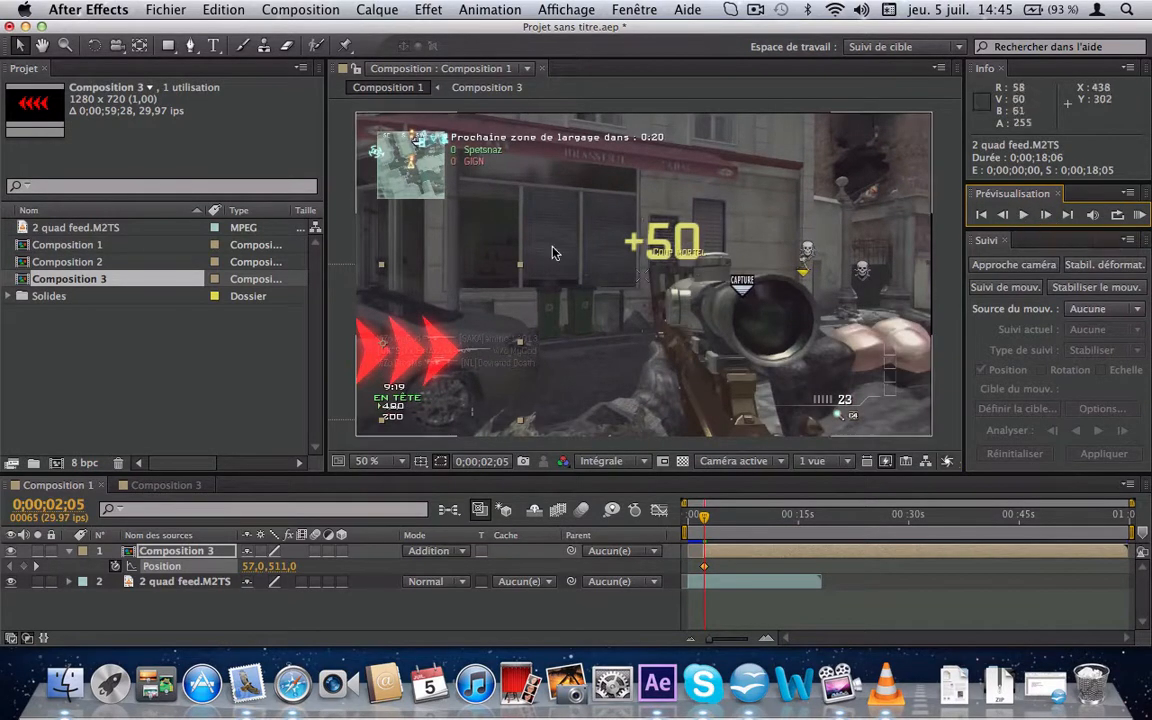
Step: Split the 2 quad feed.M2TS gameplay layer at 0;00;02;05
left_click(377, 9)
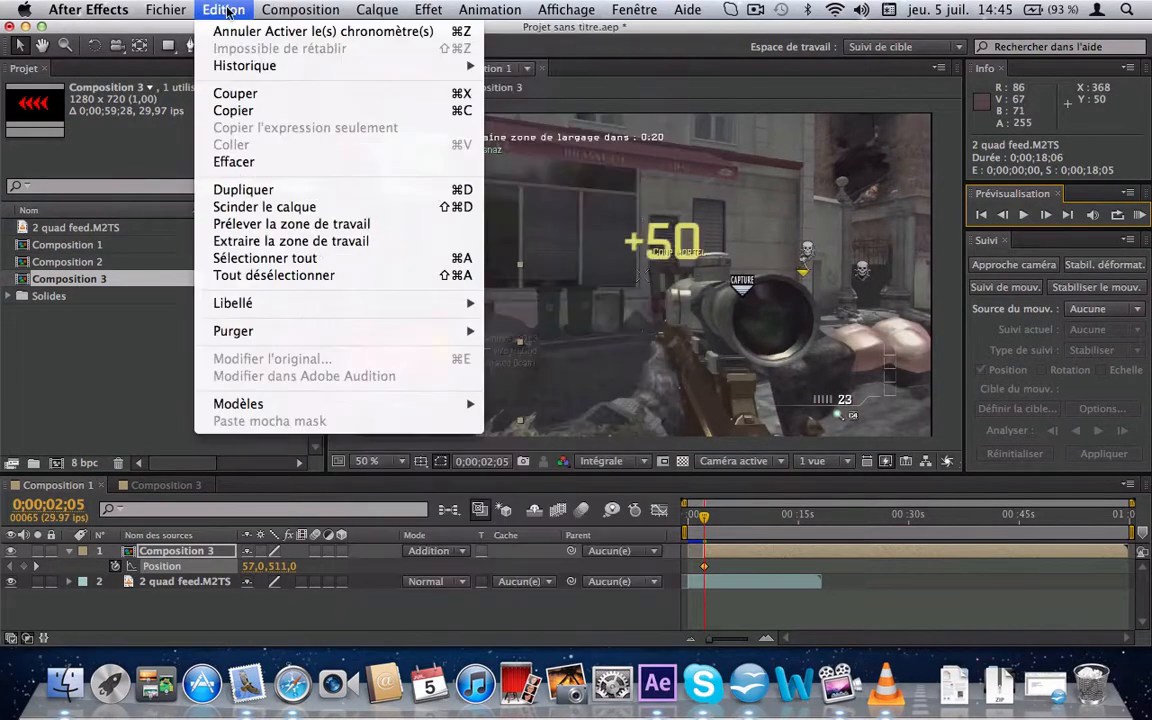
mouse_move(223, 9)
left_click(158, 582)
left_click(181, 587)
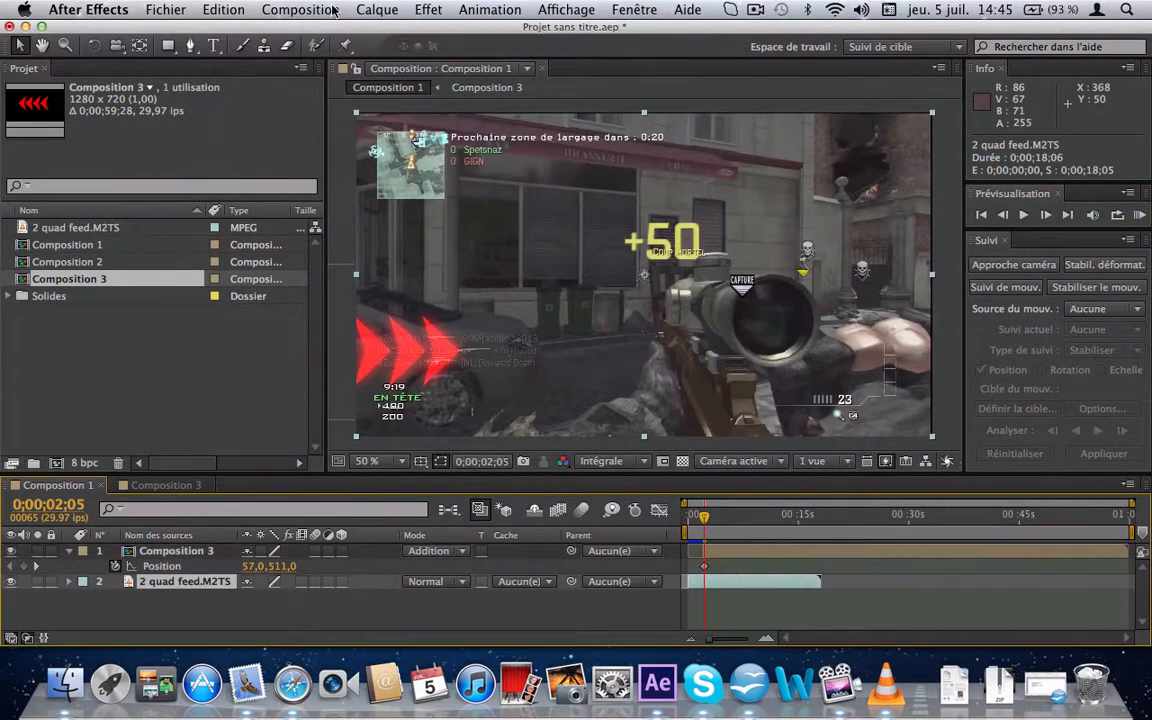
left_click(300, 9)
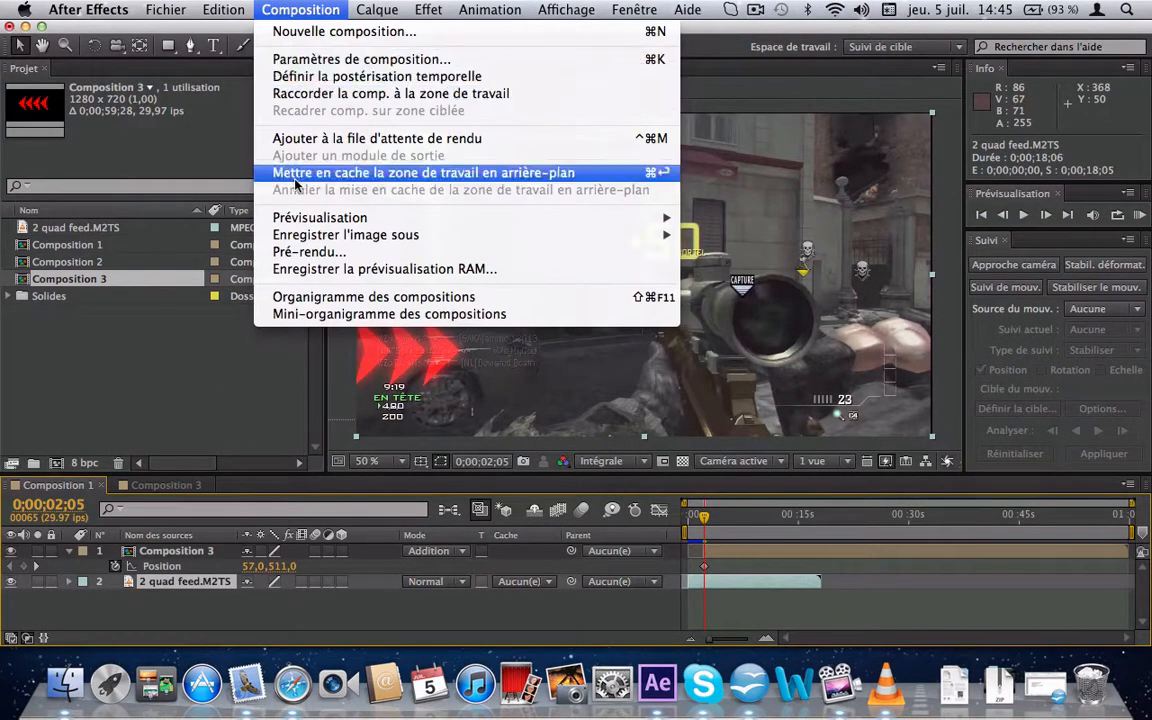
mouse_move(250, 6)
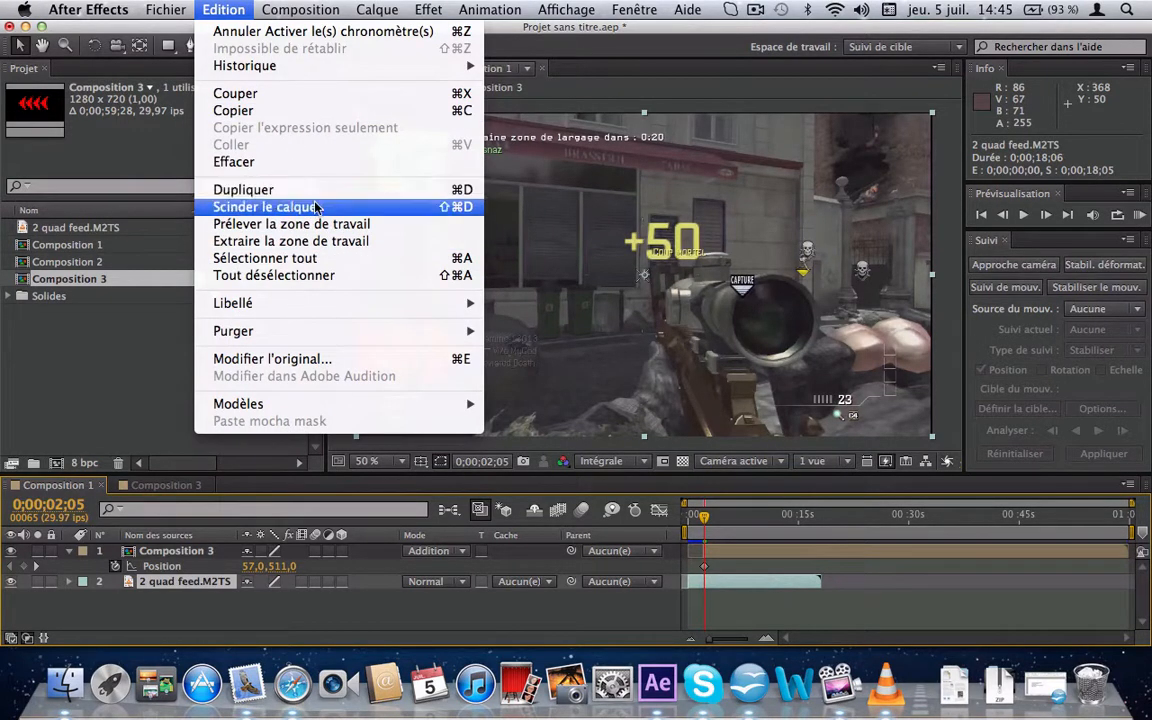
left_click(243, 189)
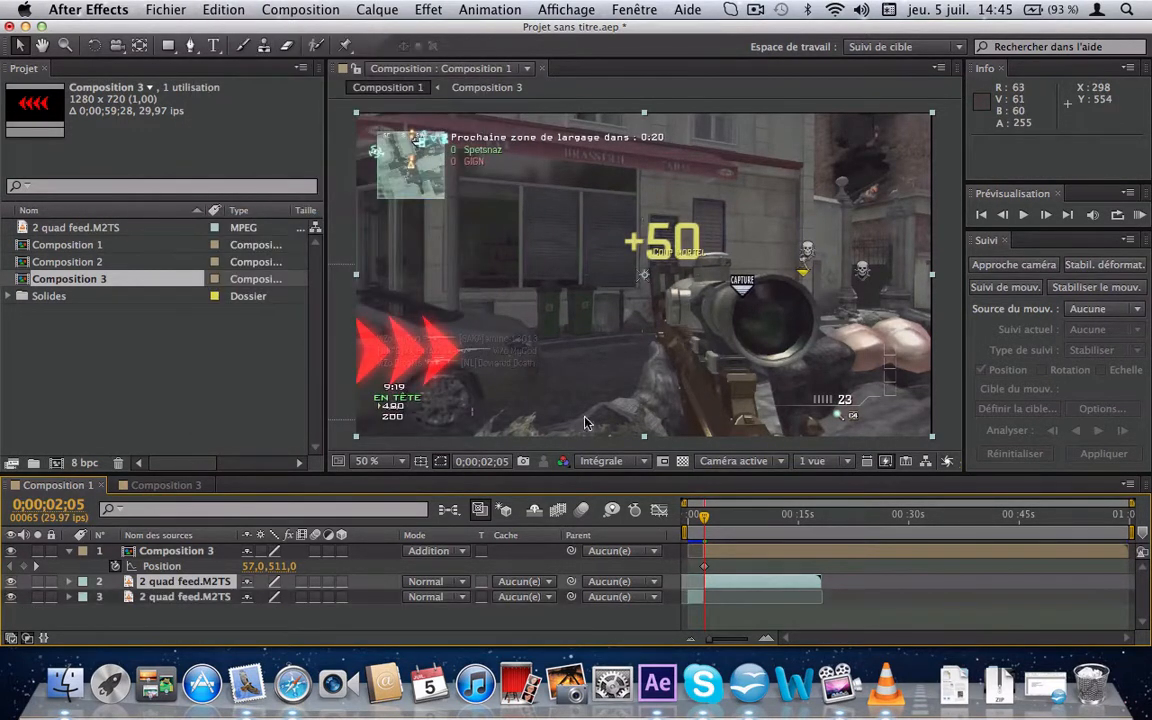
Step: Split the second gameplay section at 0;00;02;06 and slide the remaining part later, to start at about 0;00;10;19
left_click(1045, 215)
left_click(216, 9)
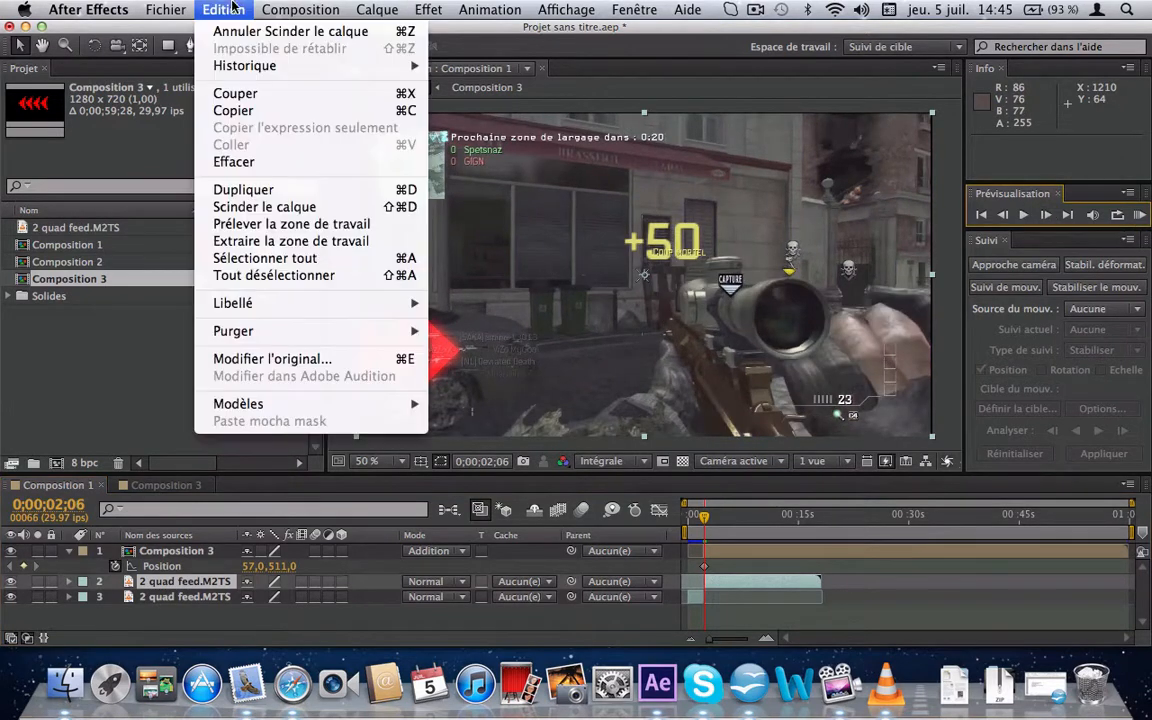
left_click(263, 207)
left_click_drag(746, 581, 808, 583)
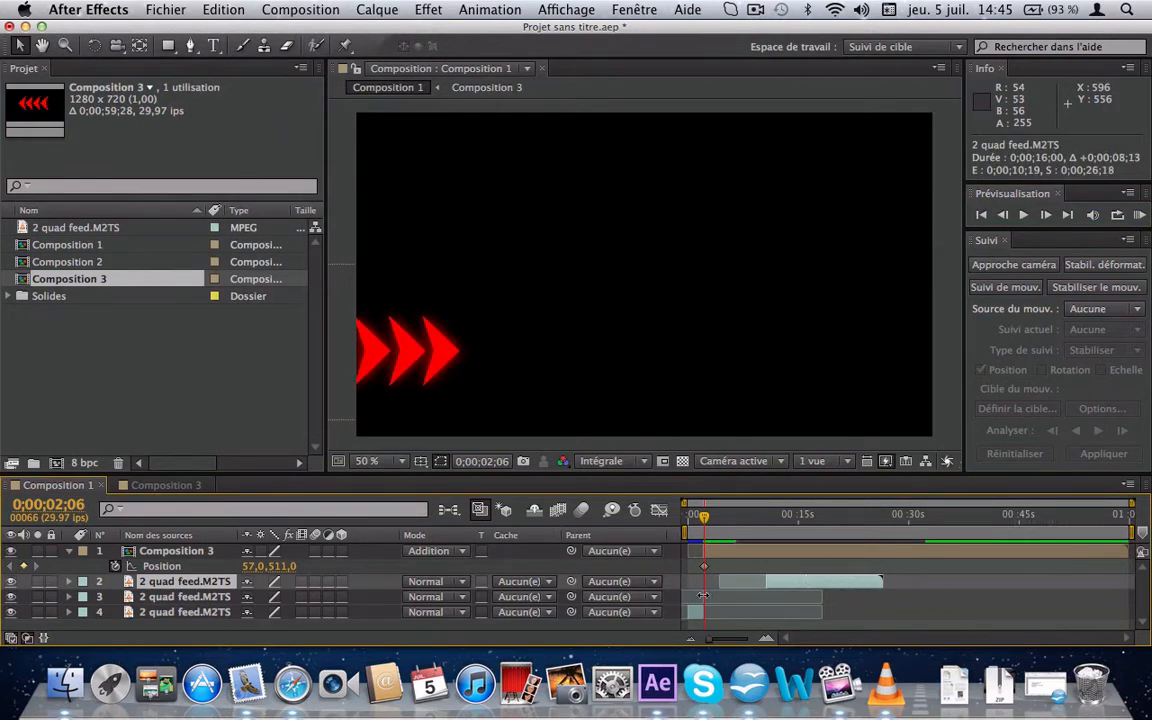
Step: Freeze the image of the one-frame gameplay section at 0;00;02;05
left_click(703, 595)
left_click_drag(686, 502, 698, 502)
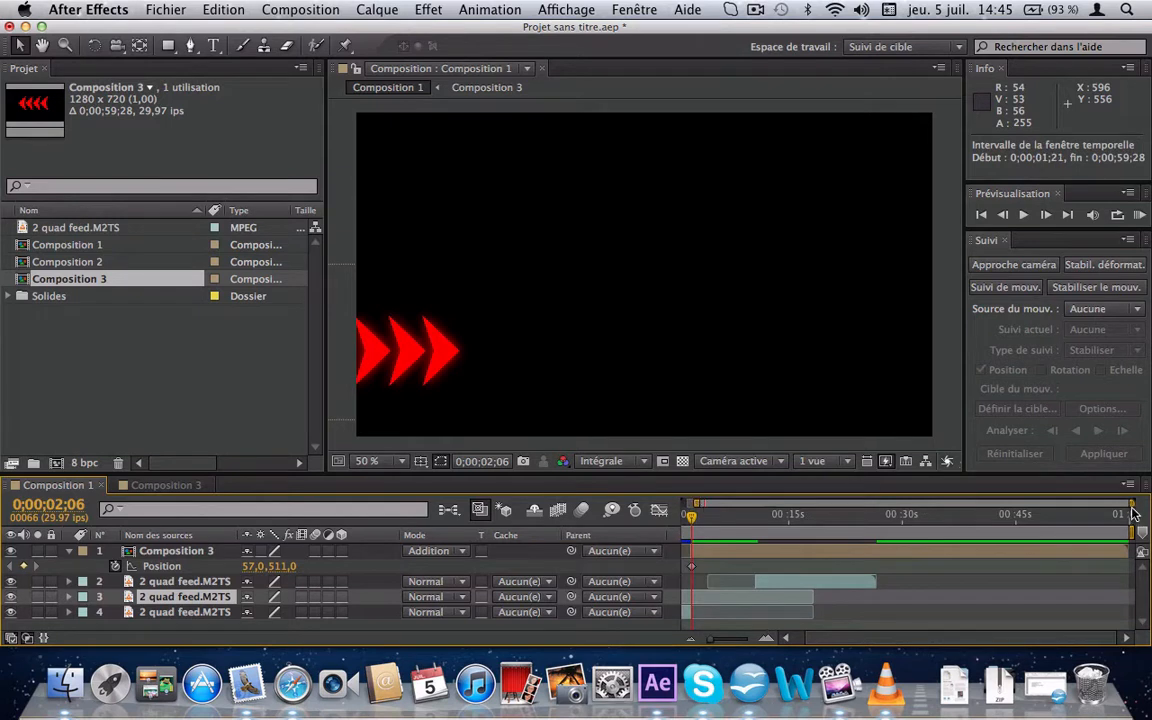
left_click_drag(1132, 503, 714, 482)
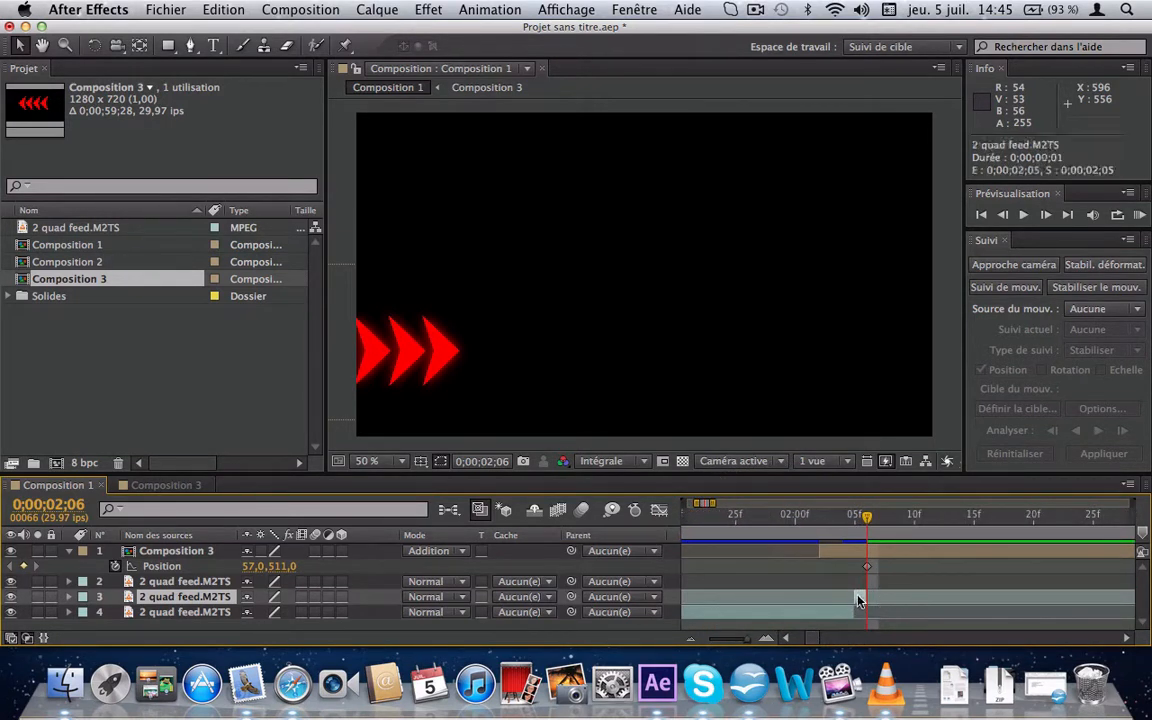
left_click(238, 10)
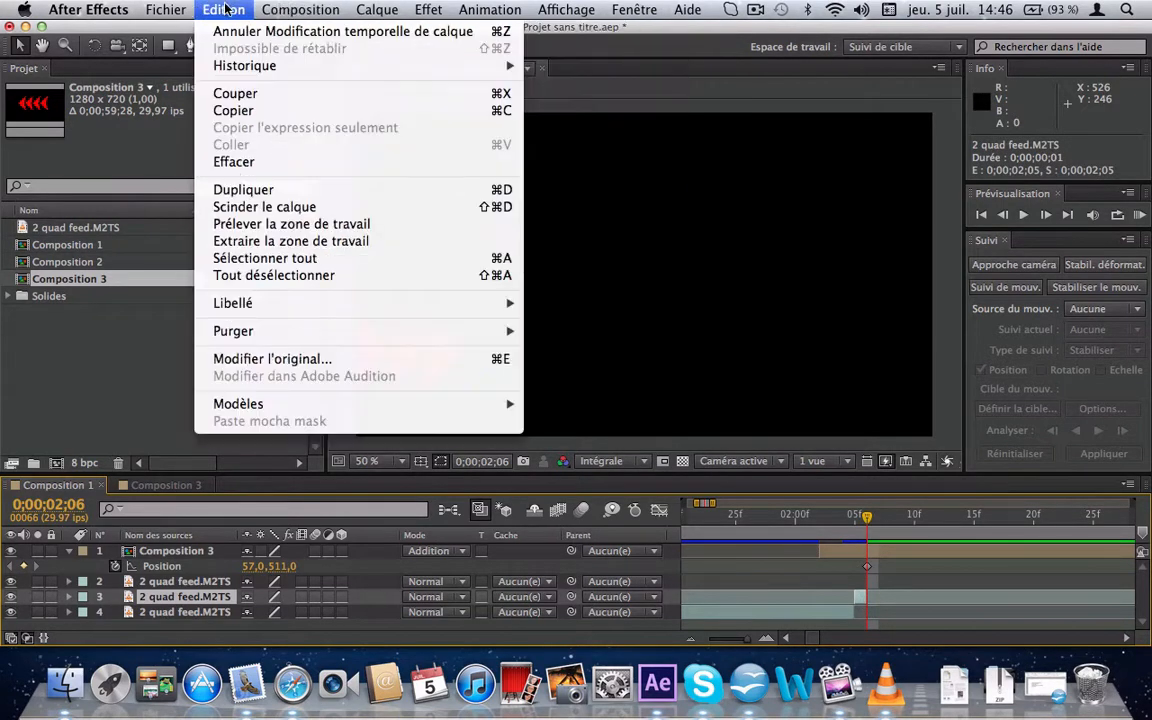
mouse_move(377, 10)
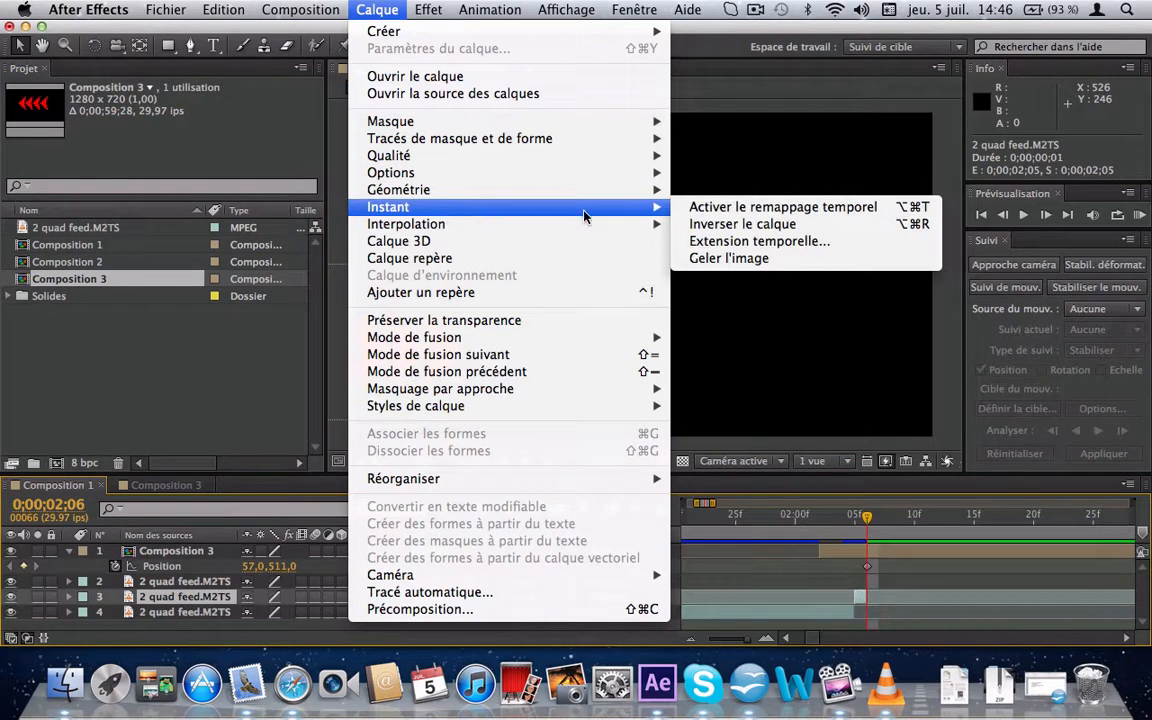
left_click(704, 257)
Step: Extend the frozen gameplay section to 0;00;02;11 and slide the last gameplay section back to start at 0;00;02;12
left_click_drag(866, 597, 932, 597)
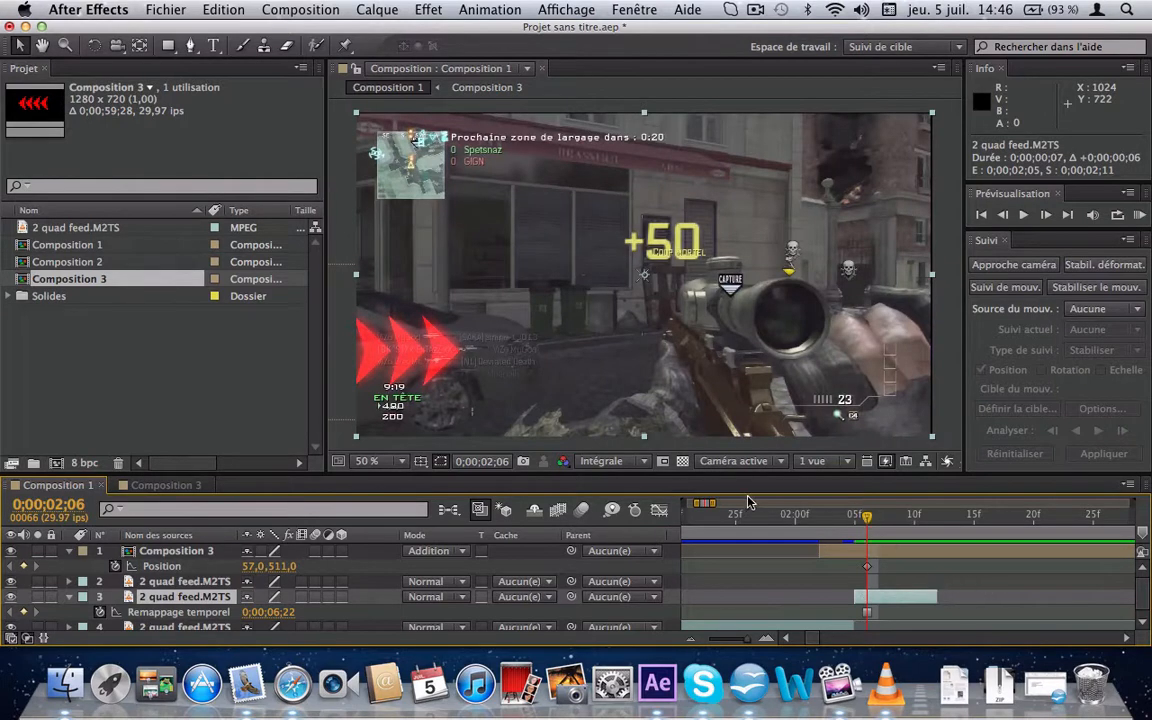
left_click_drag(720, 505, 868, 532)
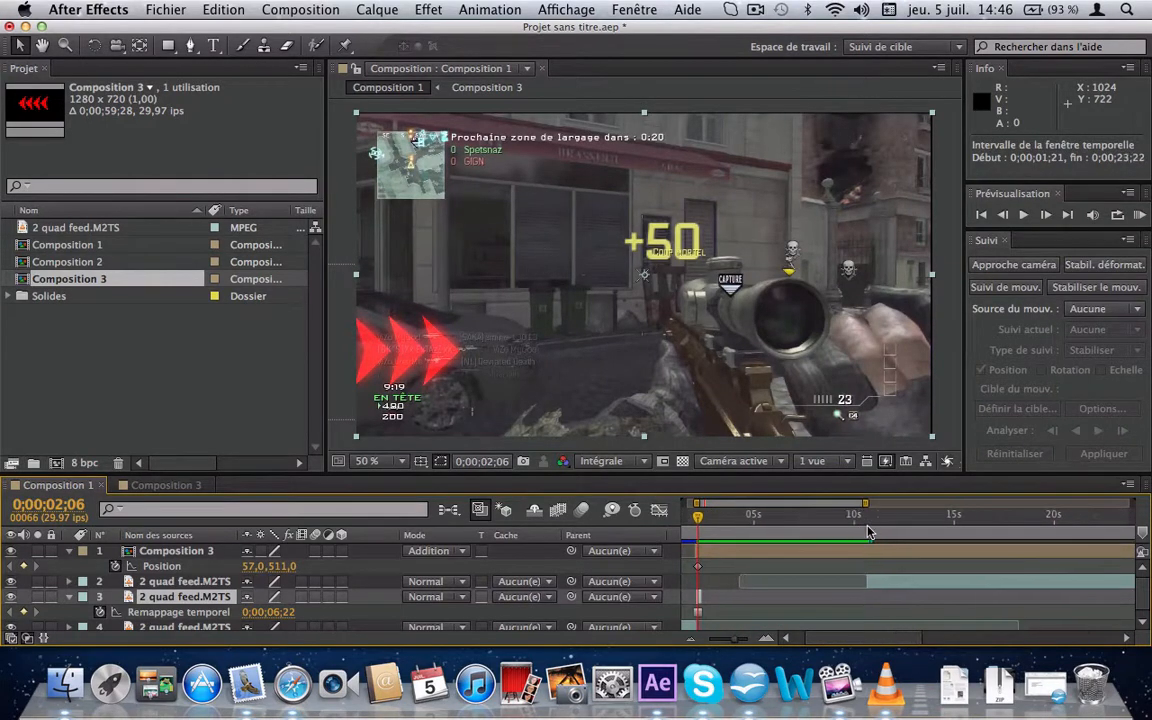
left_click_drag(900, 584, 739, 592)
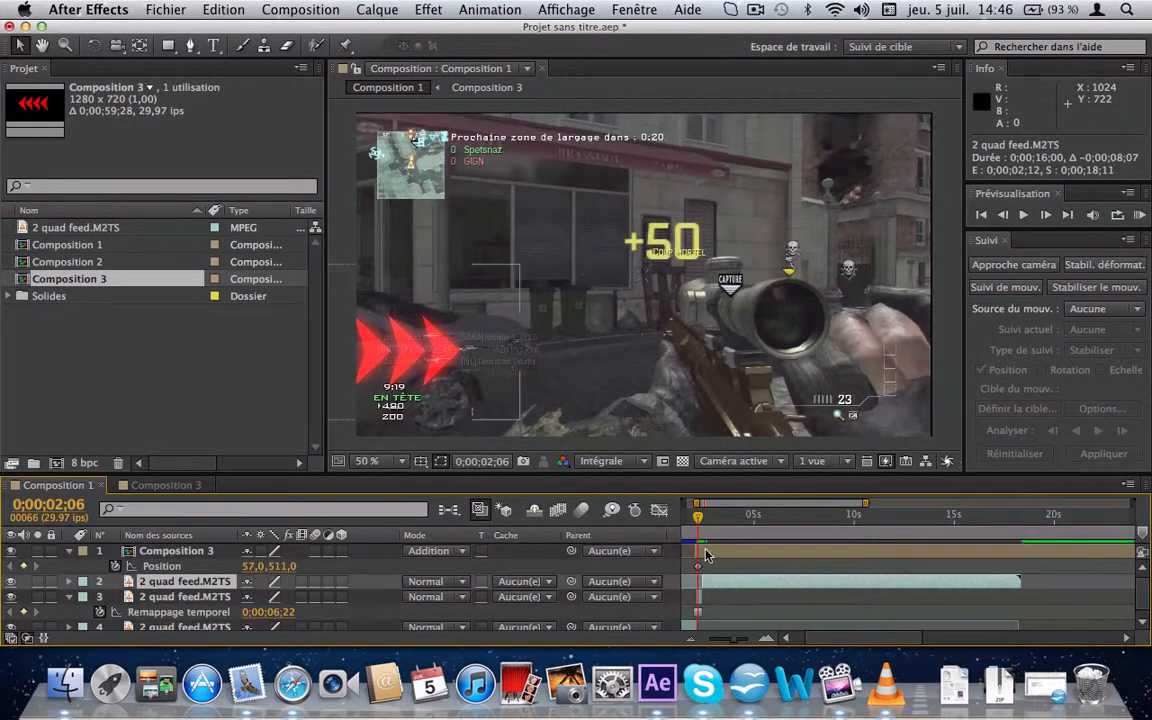
Step: Replace the Composition 3 layer's position keyframe at 0;00;02;06 with one at 0;00;02;05
left_click(700, 566)
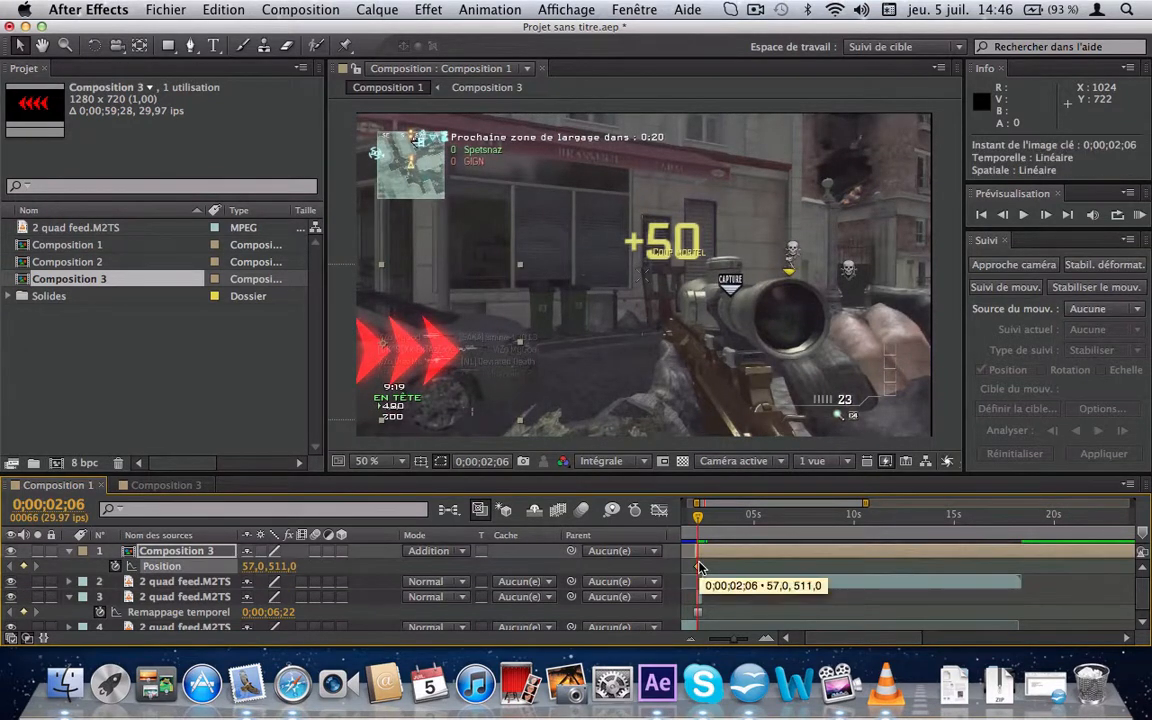
left_click(1004, 216)
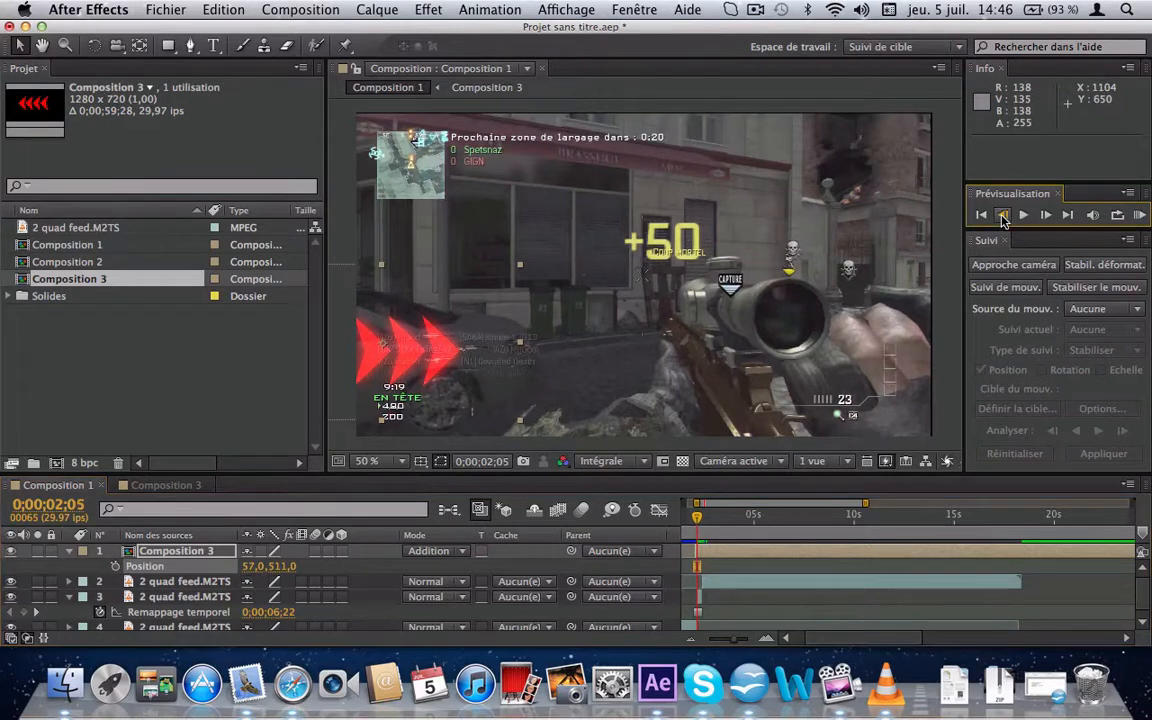
left_click(1004, 216)
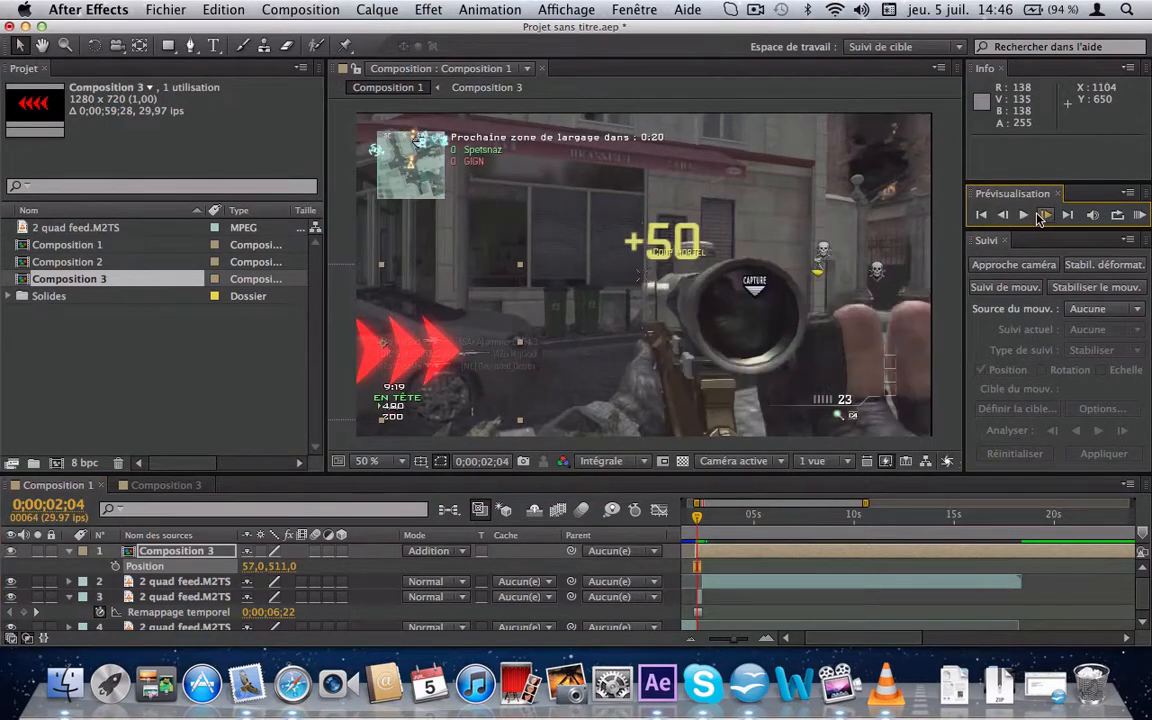
left_click(1044, 218)
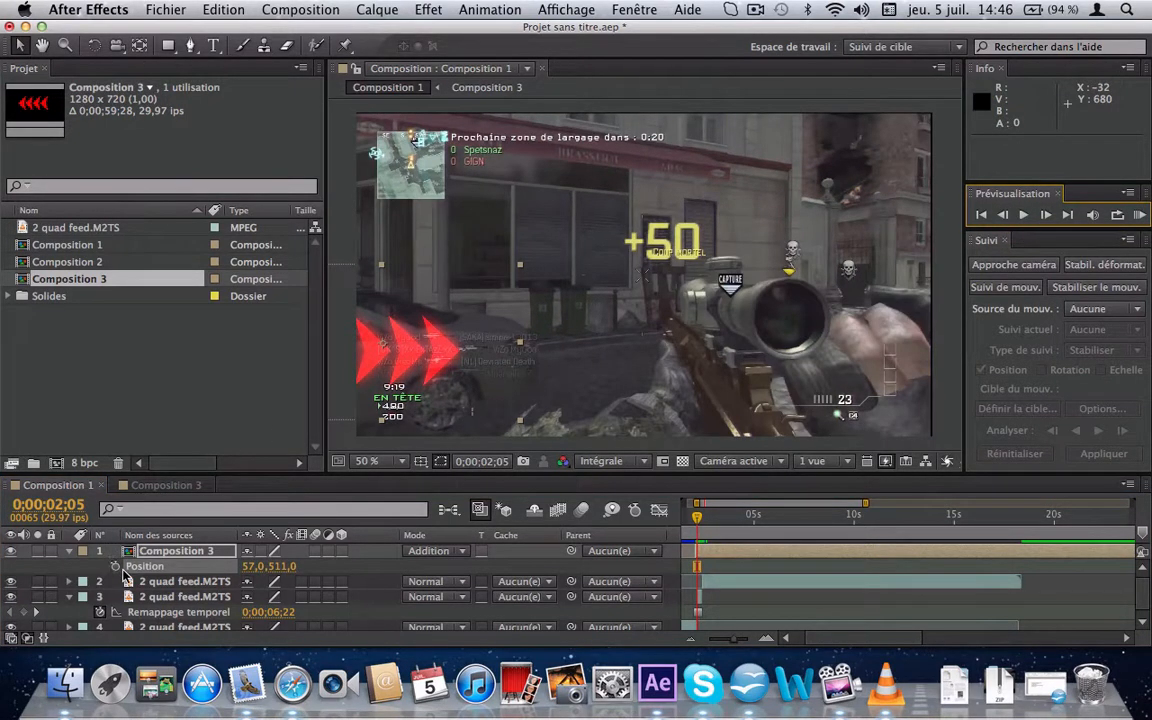
left_click(115, 566)
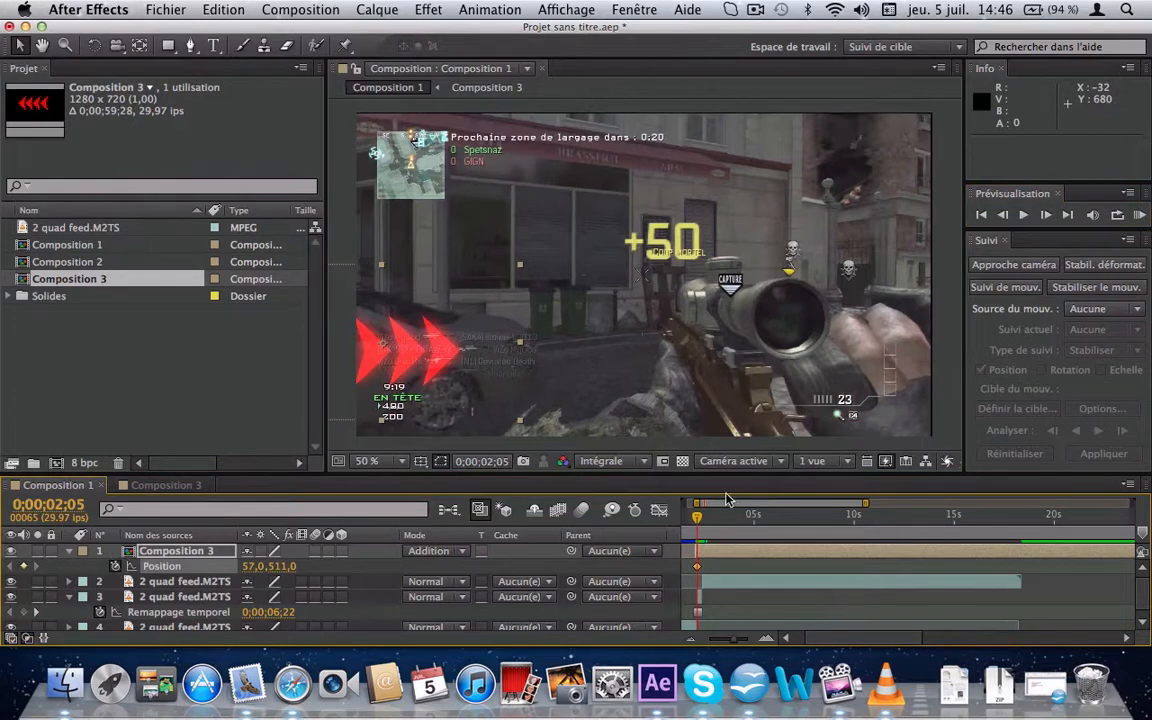
Step: Set the current time to 0;00;02;12, just after the frozen section, and align the start of the last gameplay section with it
left_click_drag(697, 520, 703, 523)
left_click_drag(740, 577, 764, 580)
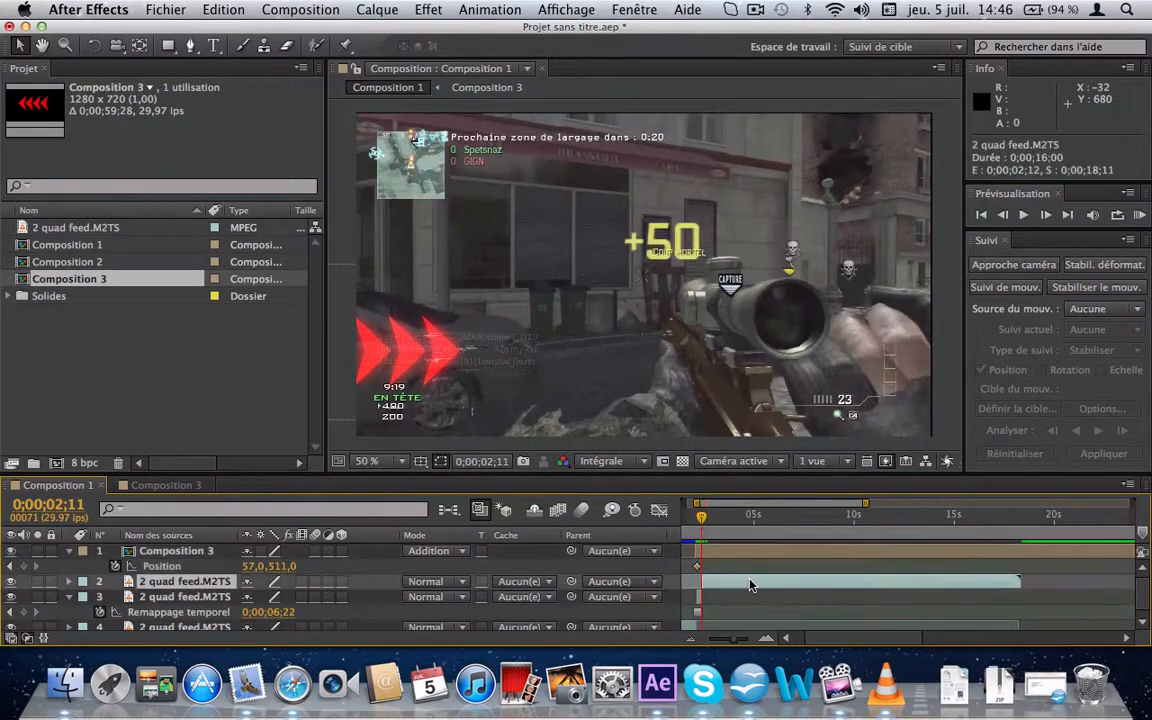
left_click_drag(699, 505, 702, 503)
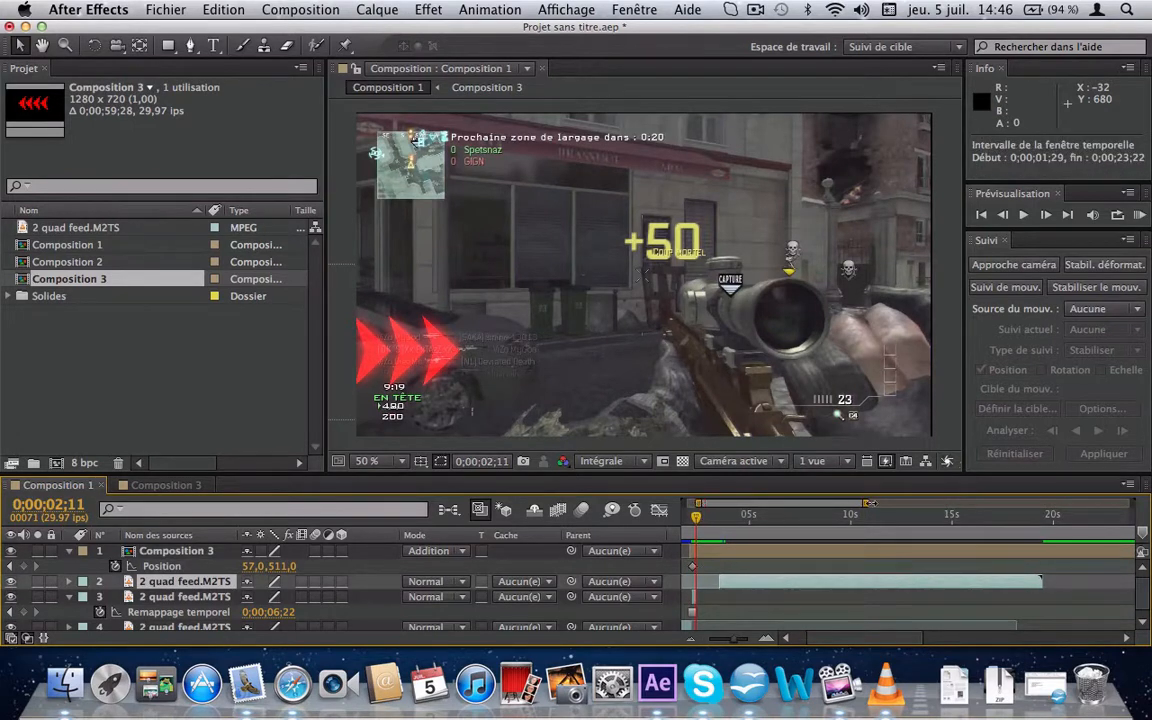
left_click_drag(868, 503, 778, 521)
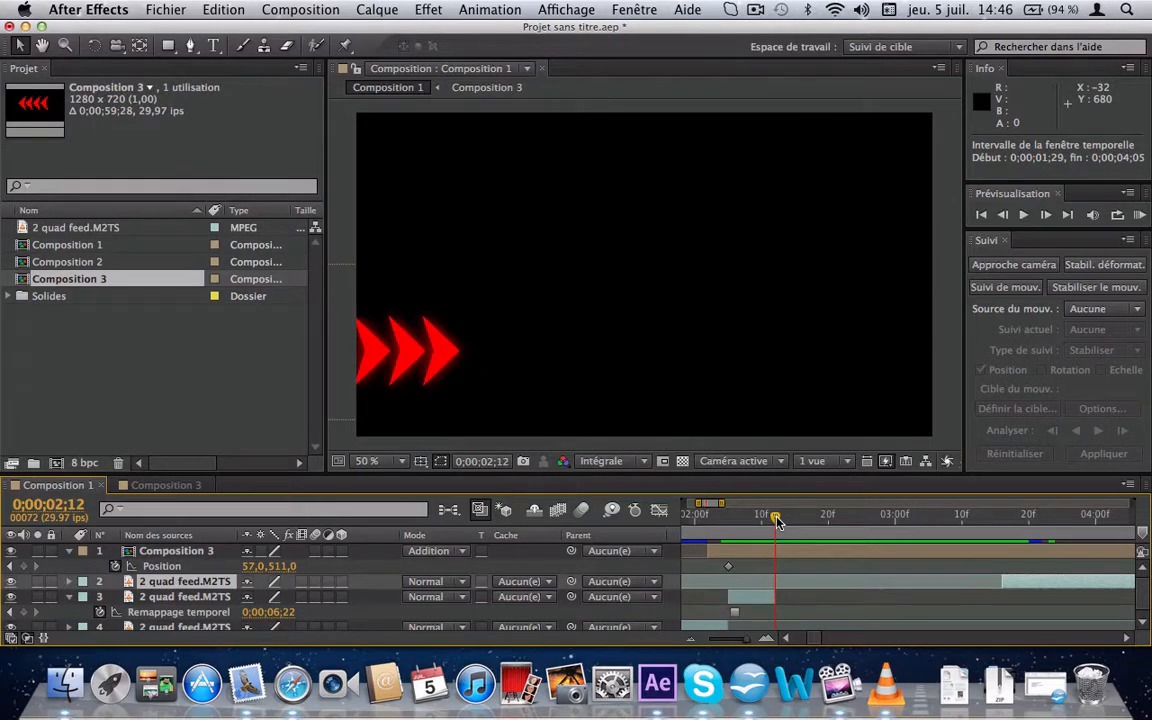
left_click(1008, 216)
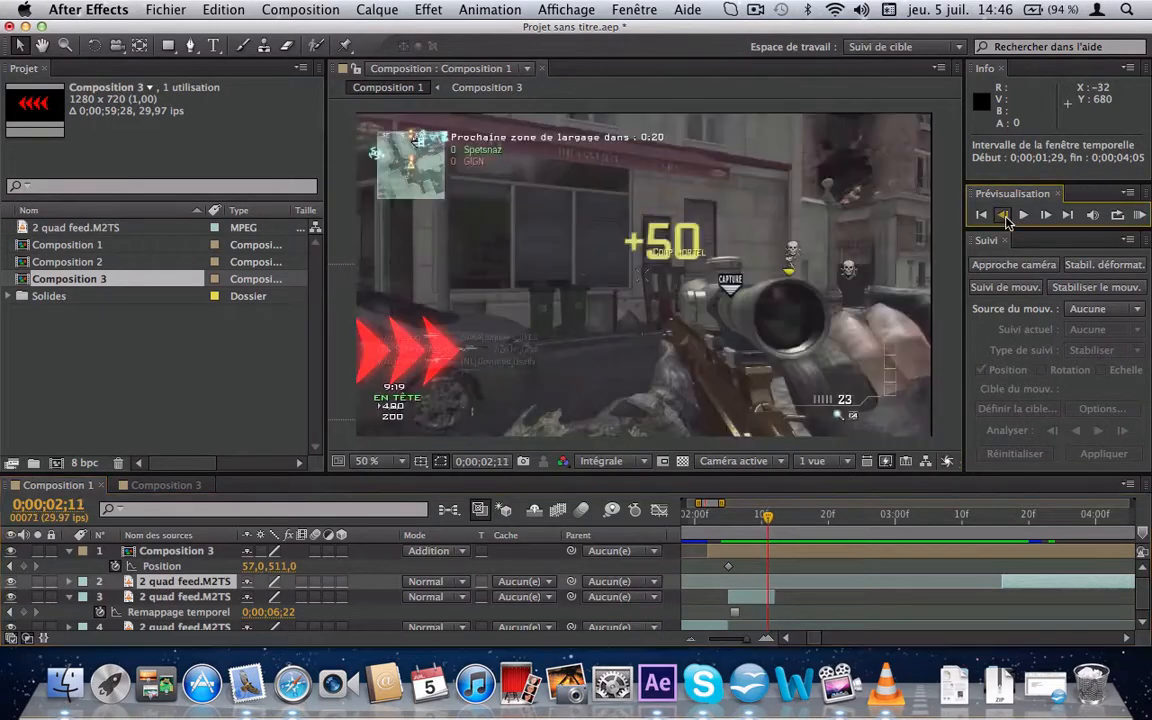
left_click(1040, 217)
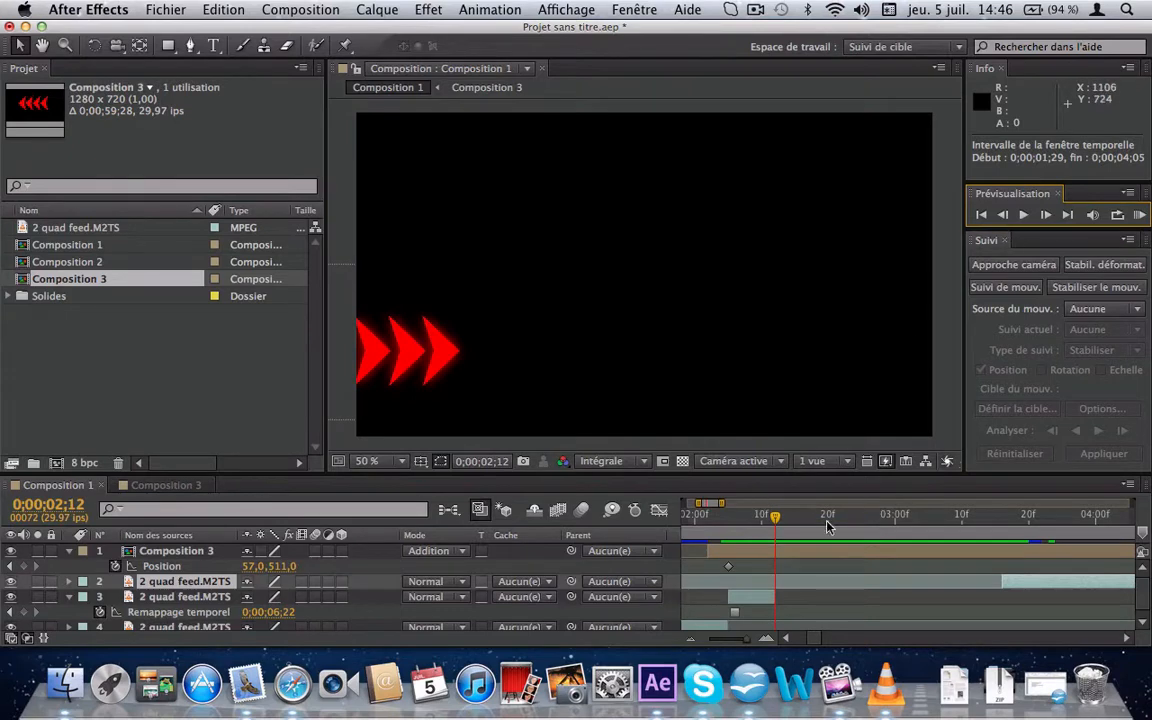
left_click_drag(1023, 586, 797, 591)
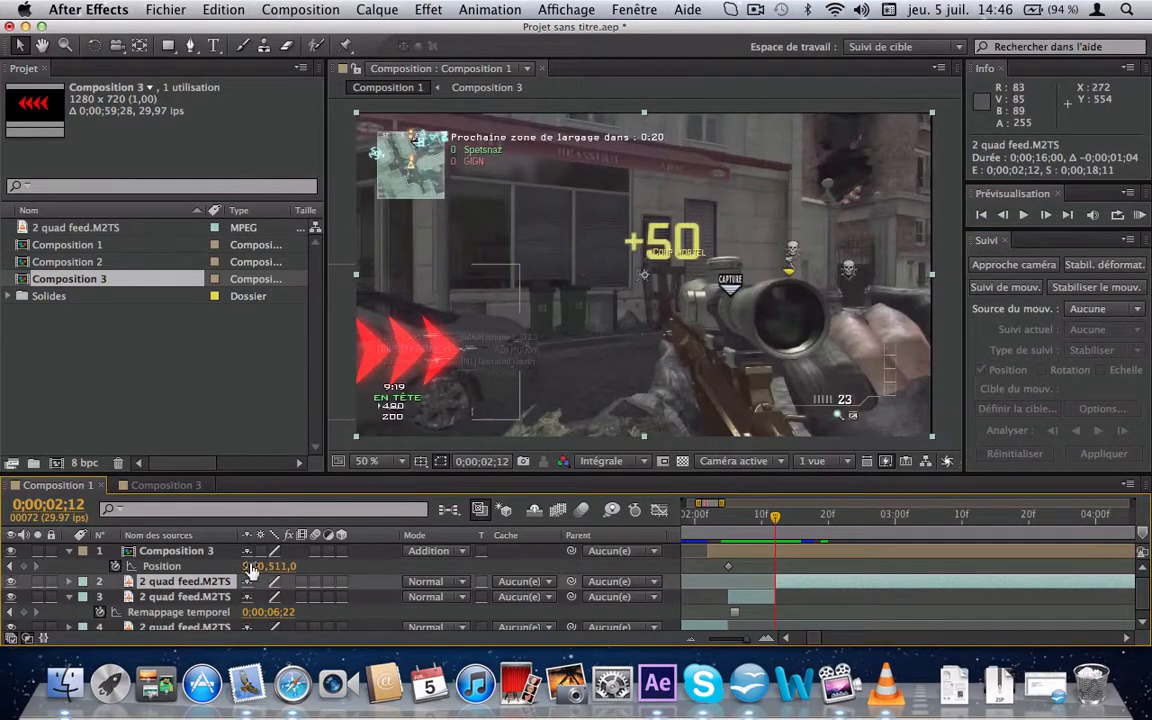
Step: Keyframe the Composition 3 layer's position at 1449, 511 at 0;00;02;12, then return the current time to 0;00;02;05
left_click_drag(250, 568, 1134, 437)
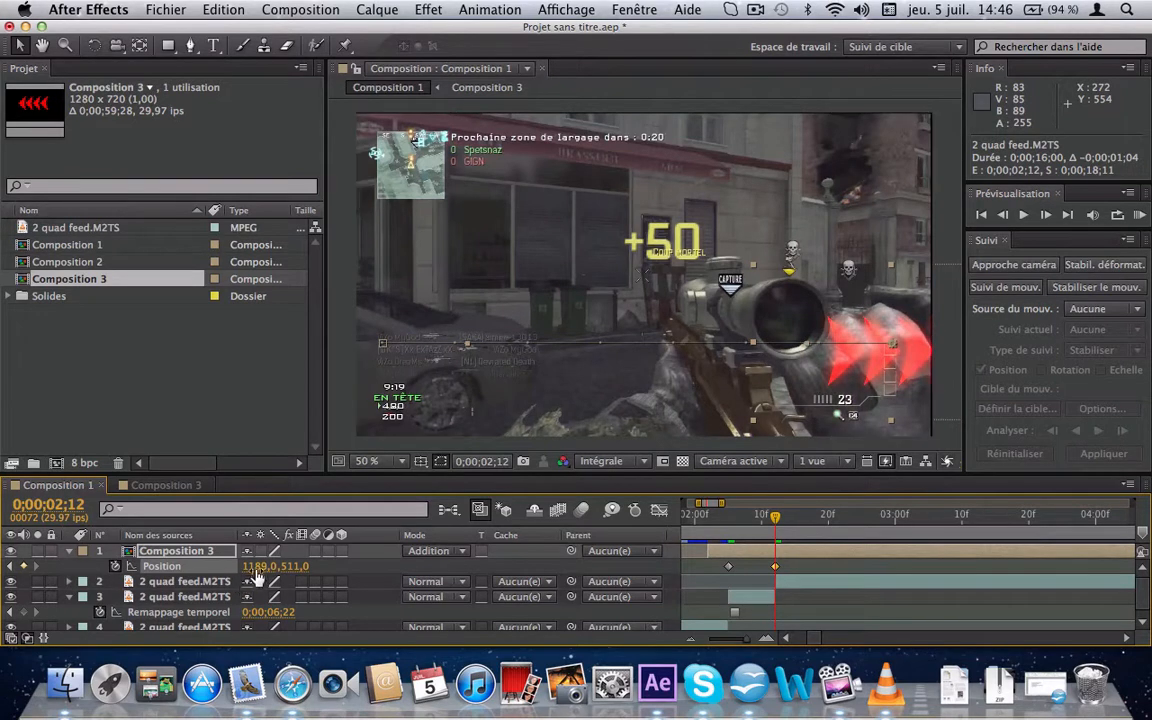
left_click_drag(257, 566, 505, 580)
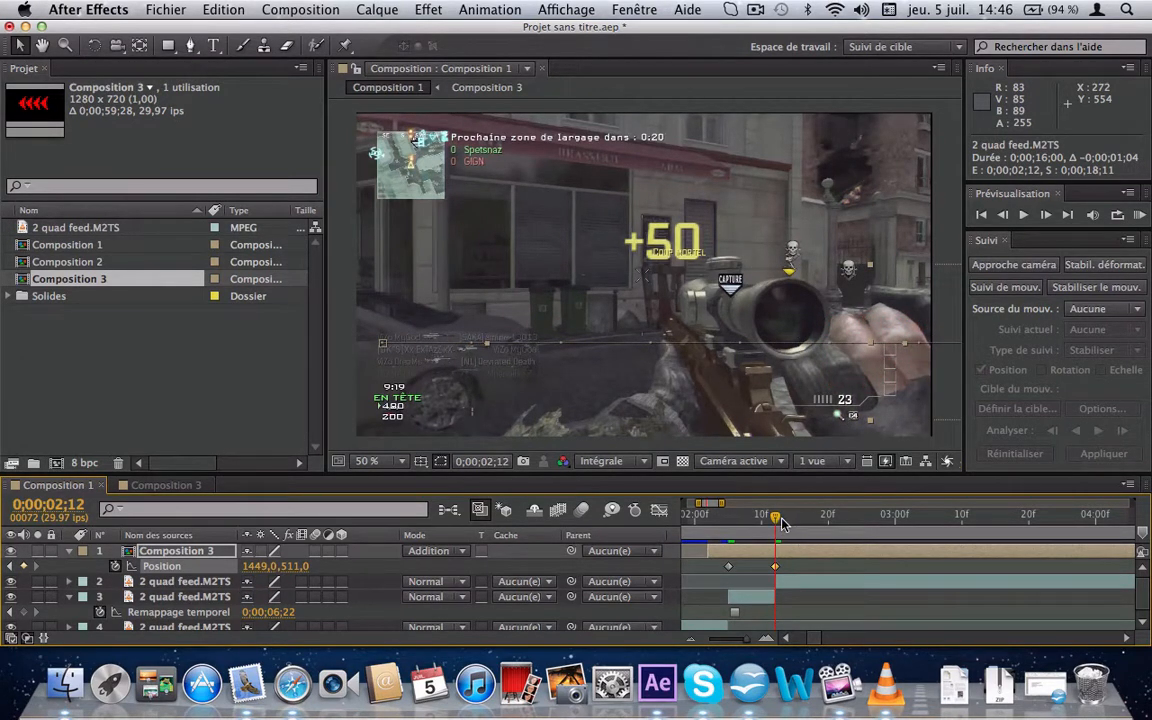
left_click_drag(783, 523, 728, 540)
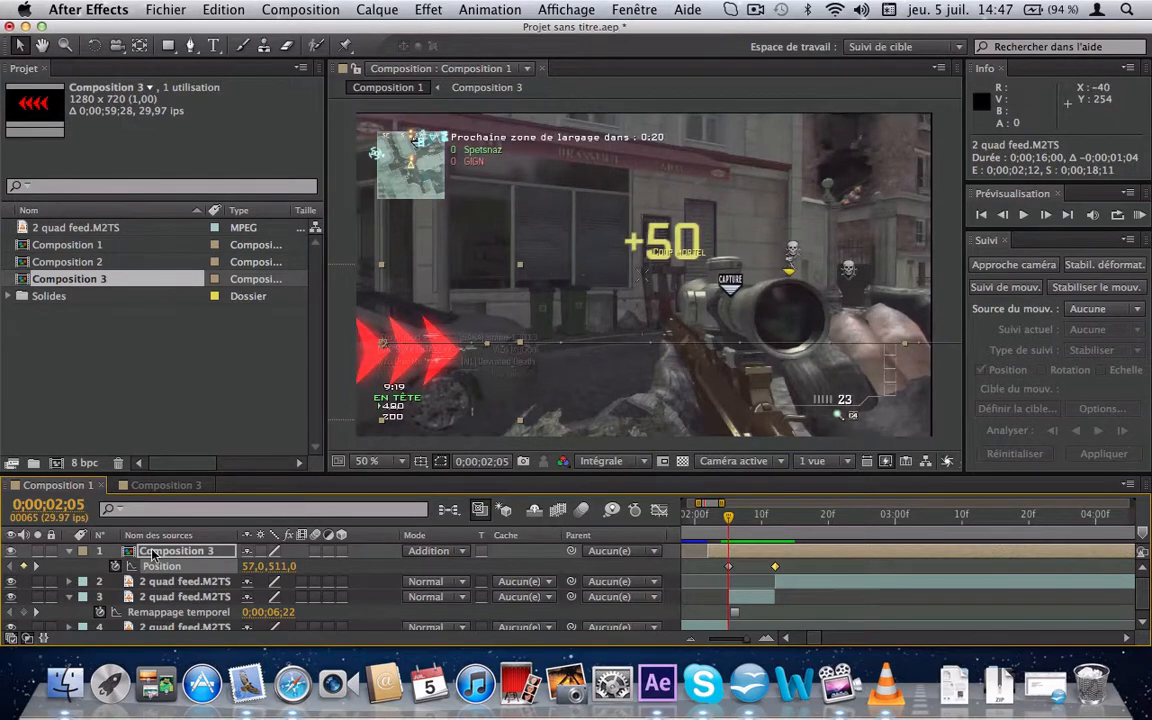
Step: Collapse the layer properties, create a full-frame black solid above all layers and hide it
left_click(69, 551)
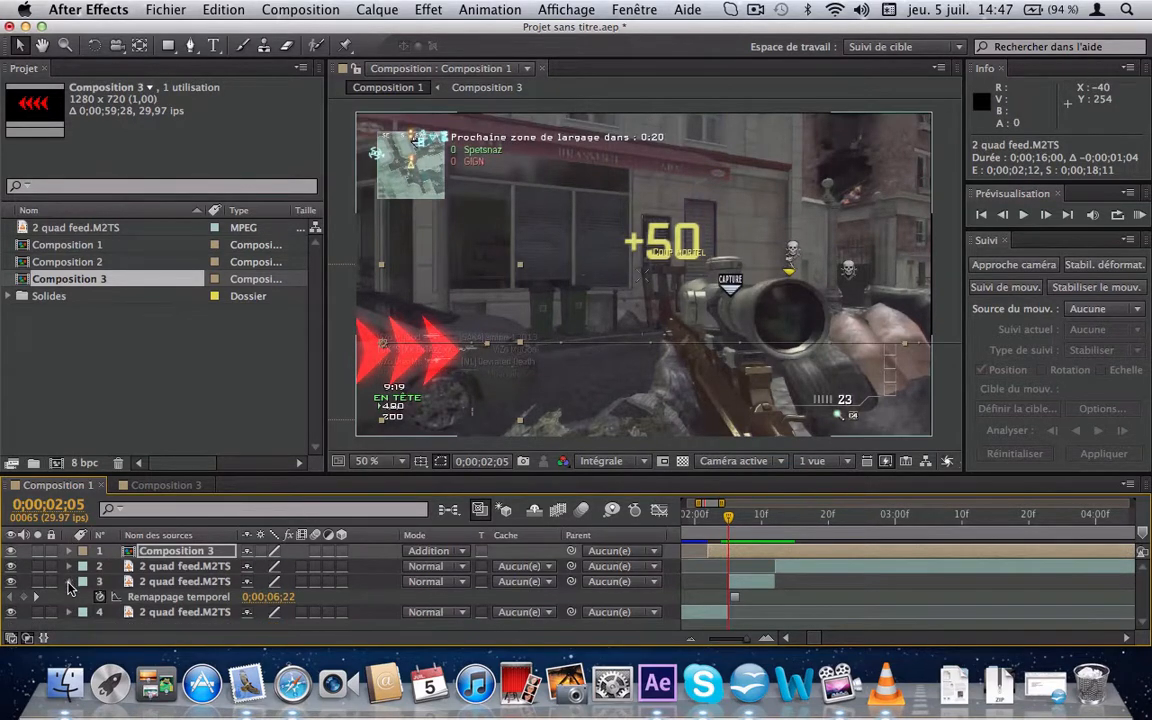
left_click(69, 582)
left_click(244, 8)
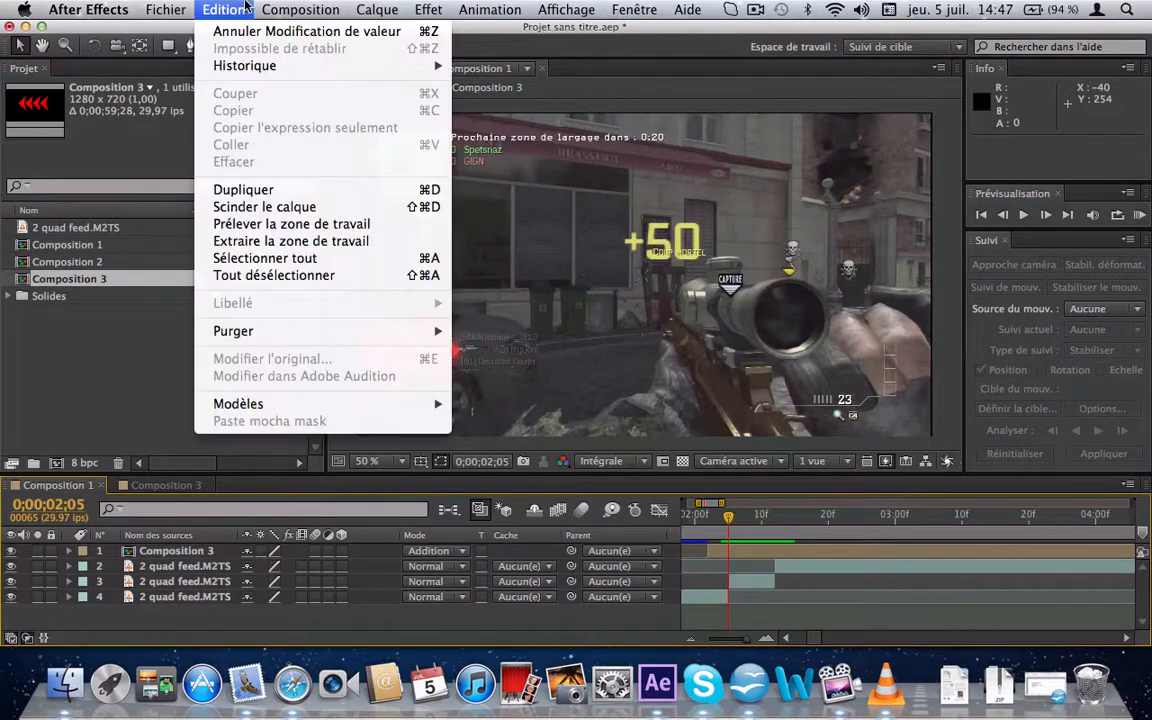
mouse_move(377, 9)
mouse_move(383, 31)
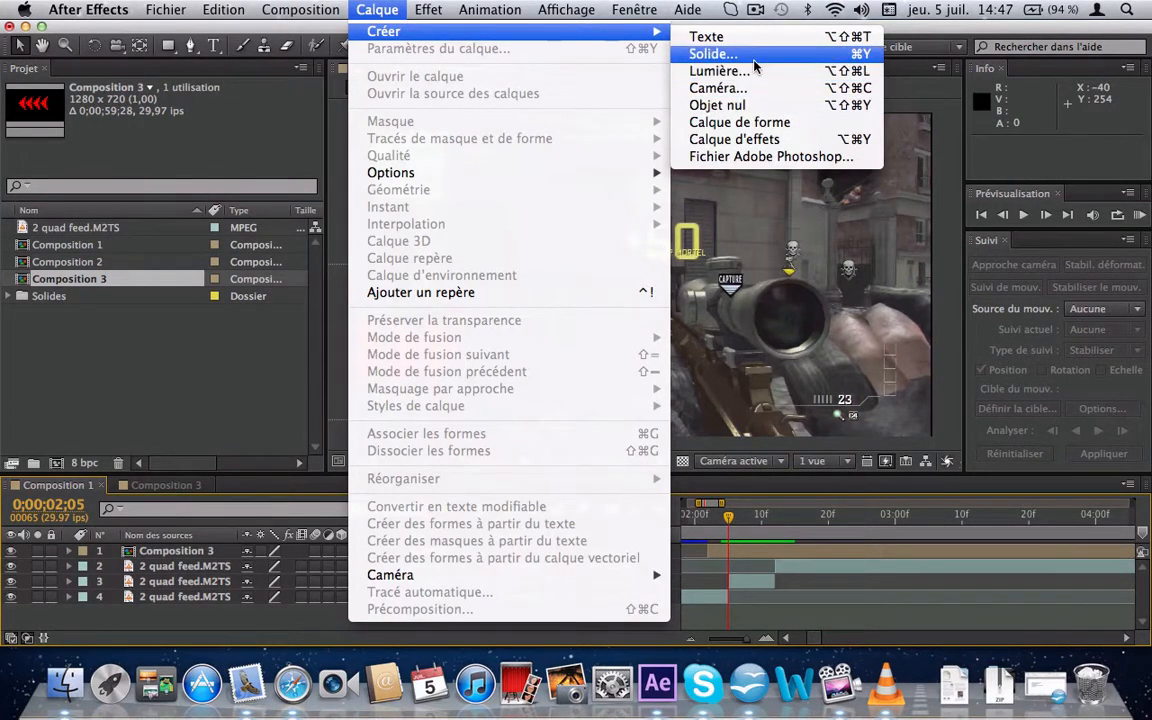
left_click(722, 54)
left_click(769, 493)
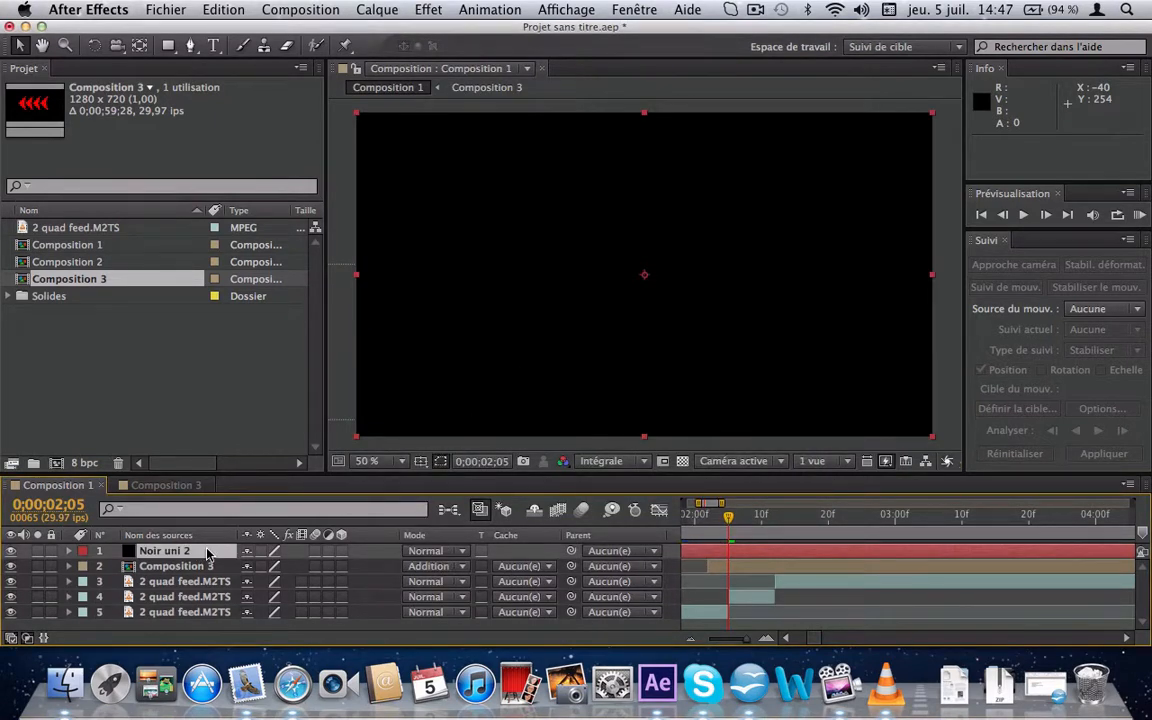
left_click(11, 551)
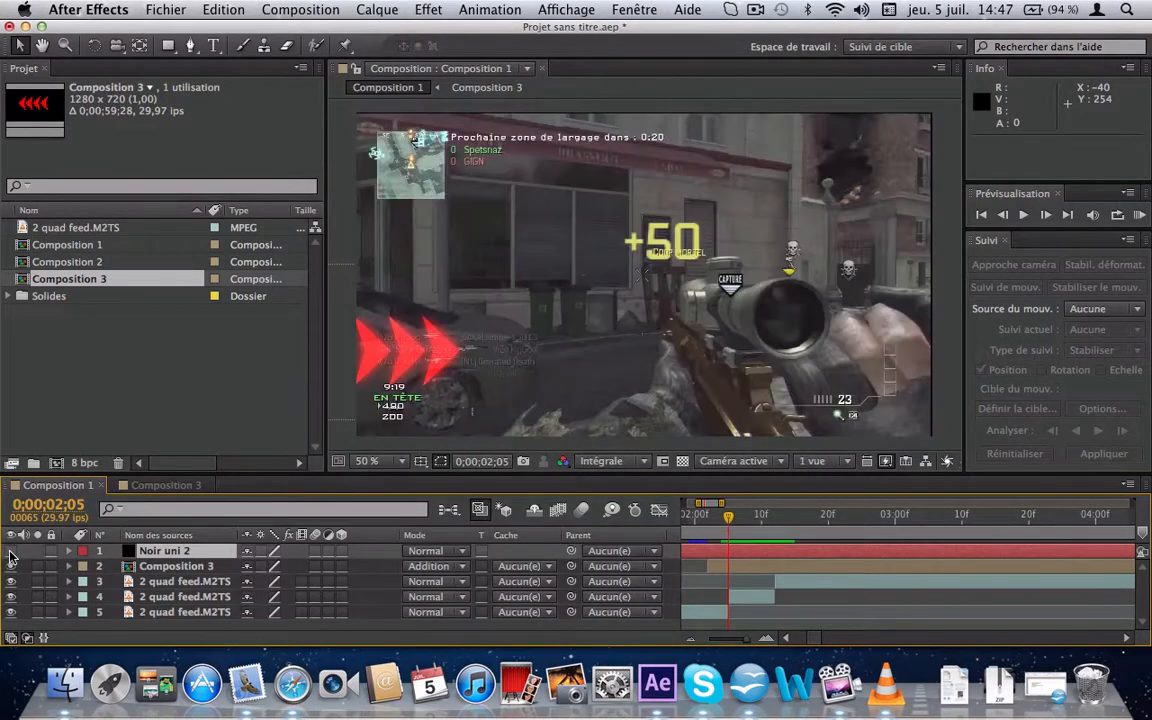
Step: Draw a closed Pen mask on the black solid around the parked car, extending past the frame's left and bottom edges
left_click(205, 556)
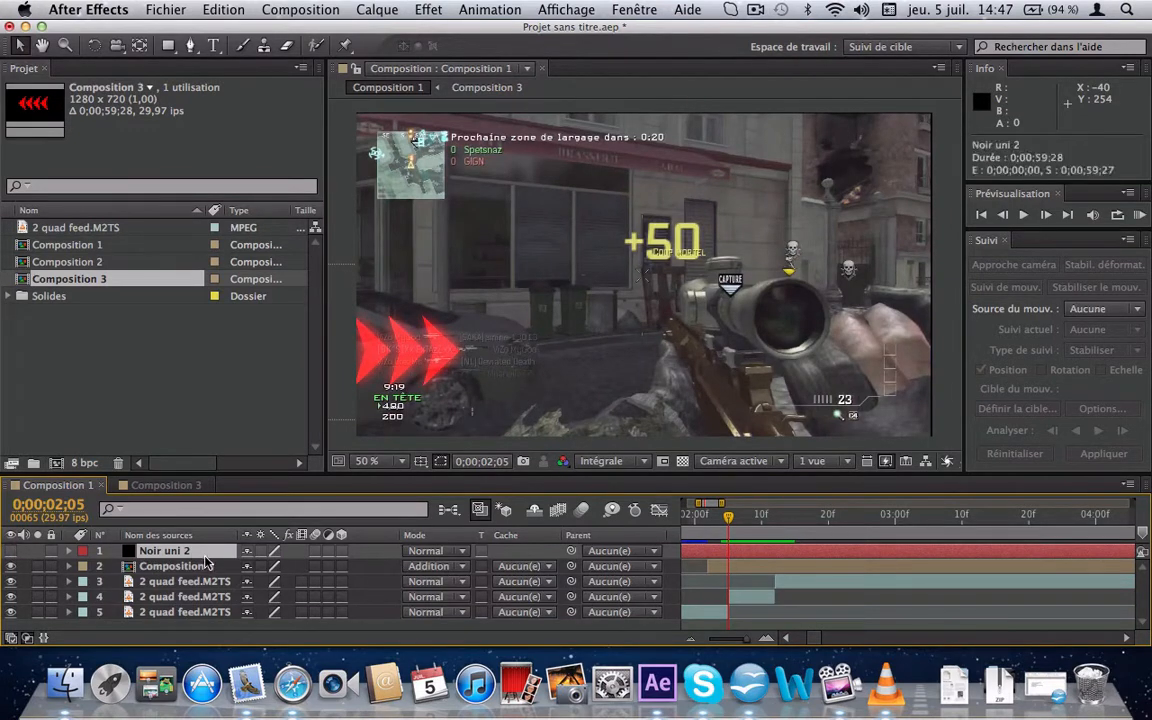
left_click(189, 45)
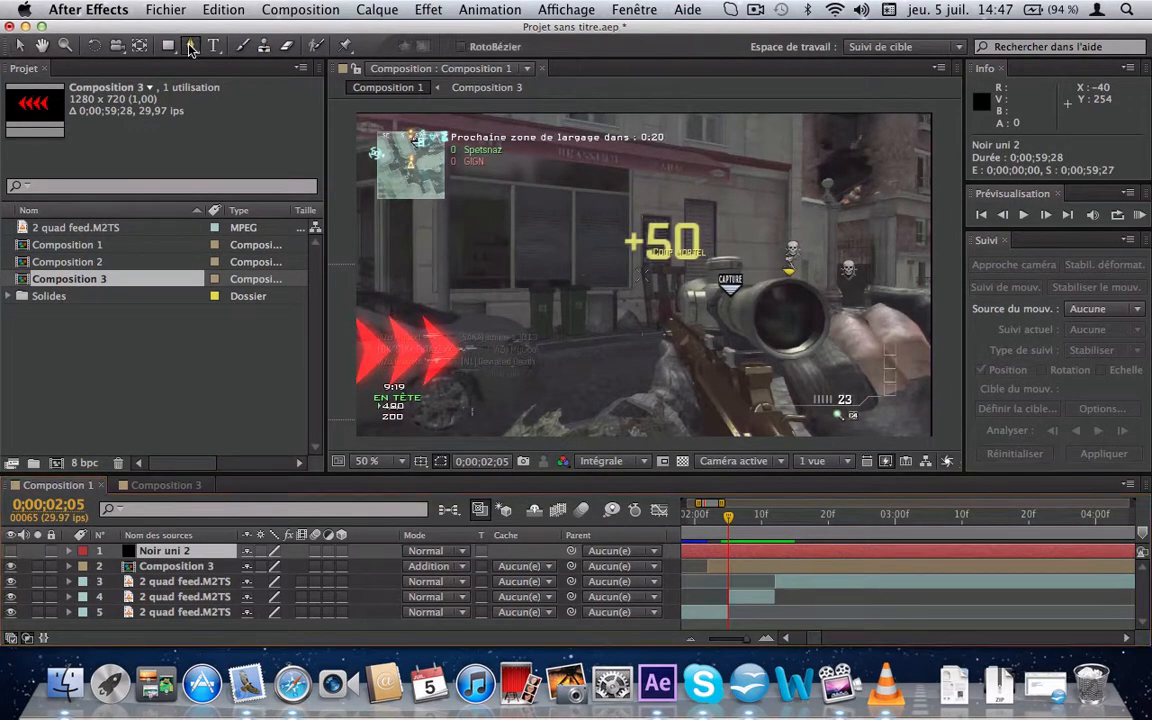
left_click(356, 284)
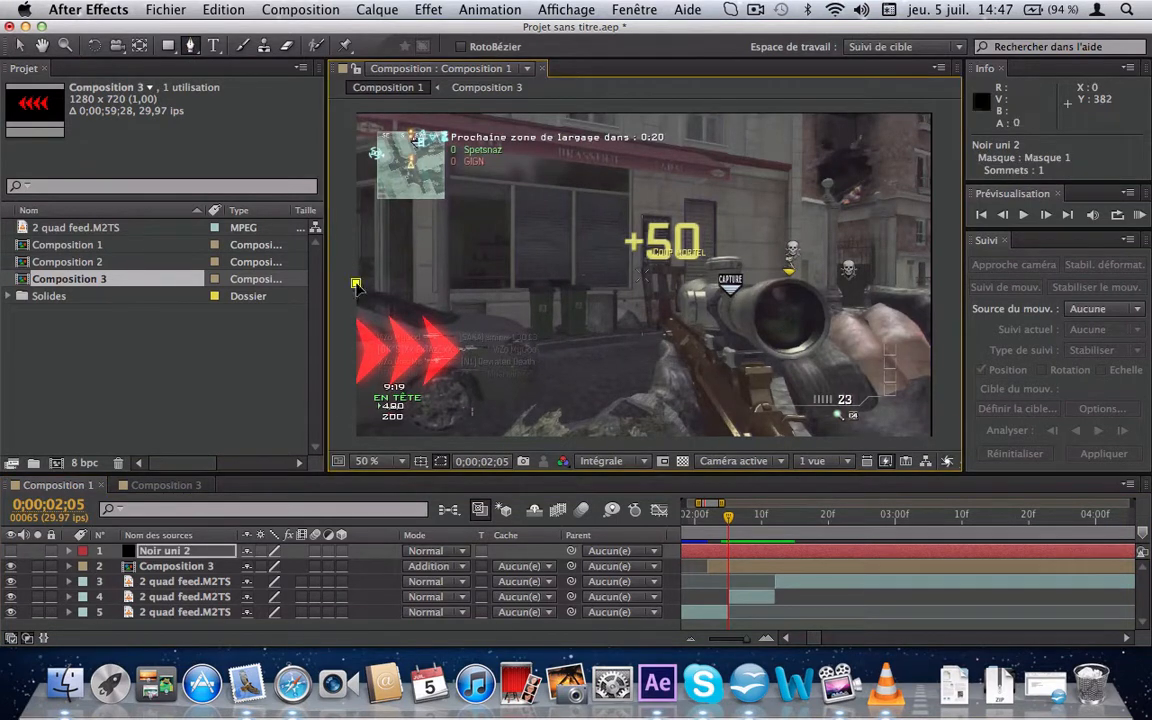
left_click(413, 301)
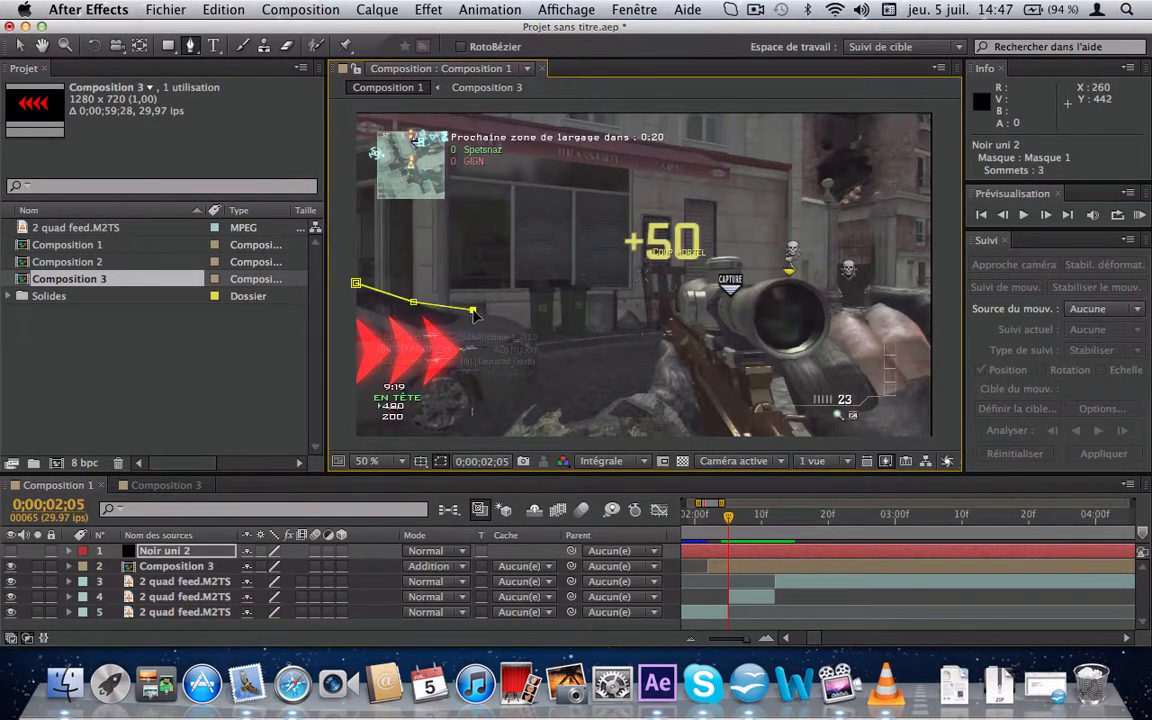
left_click(472, 310)
left_click(523, 317)
left_click(540, 338)
left_click(540, 366)
left_click(528, 387)
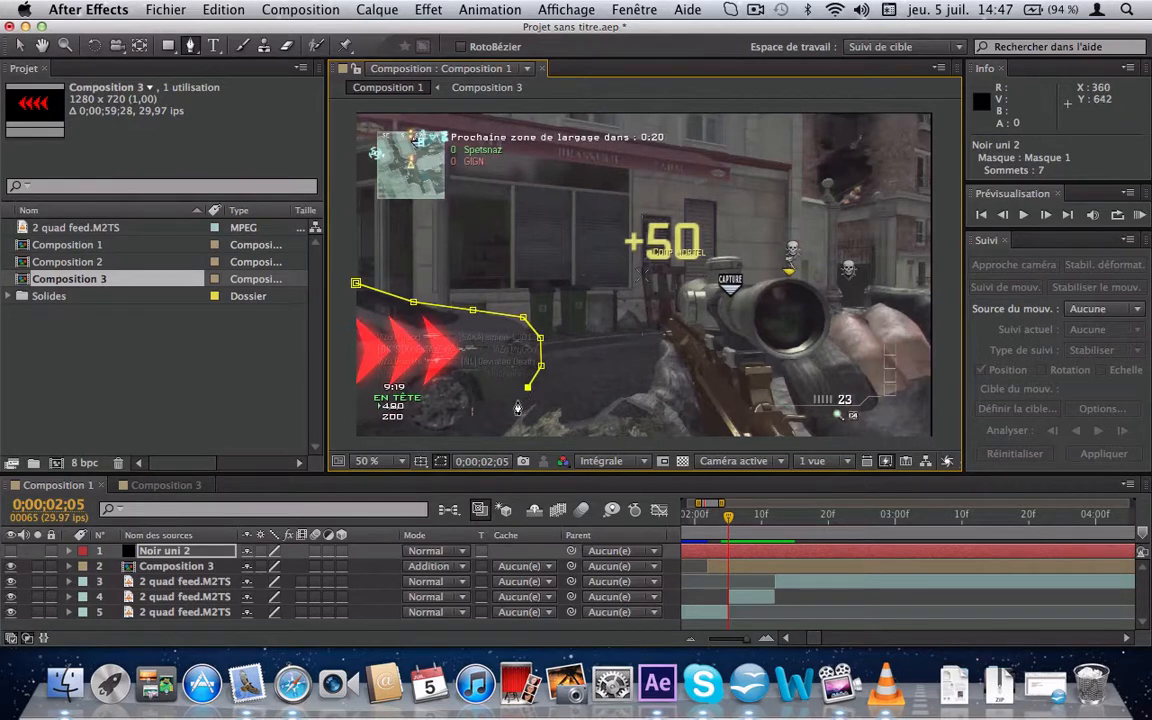
left_click(516, 400)
left_click(487, 408)
left_click(480, 418)
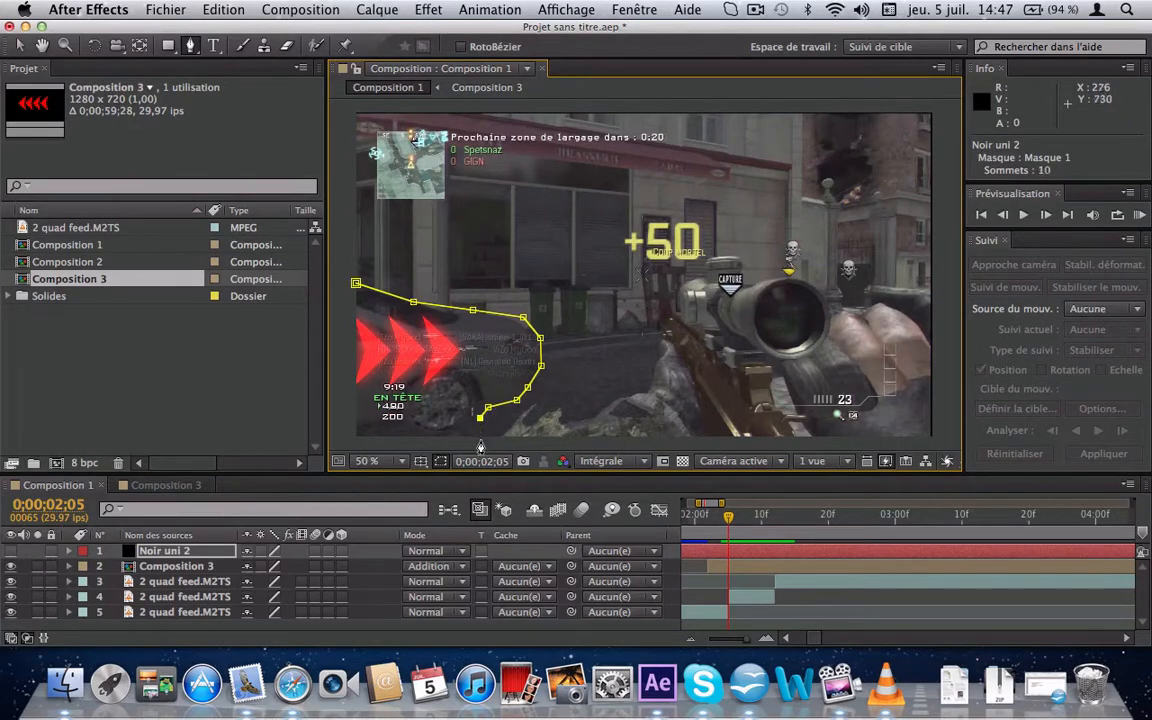
left_click(480, 441)
left_click(345, 446)
left_click(341, 274)
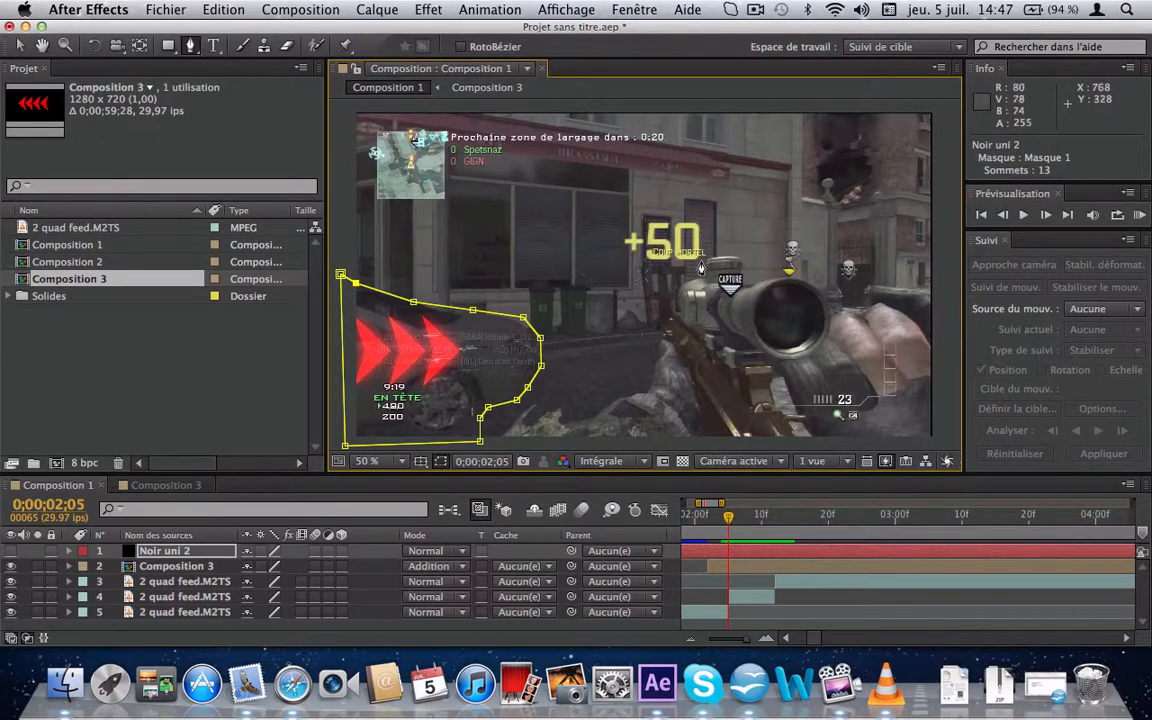
Step: Begin a second Pen mask on the black solid, tracing from the top of the scope down the rifle's left side to the gloved hand
left_click(697, 275)
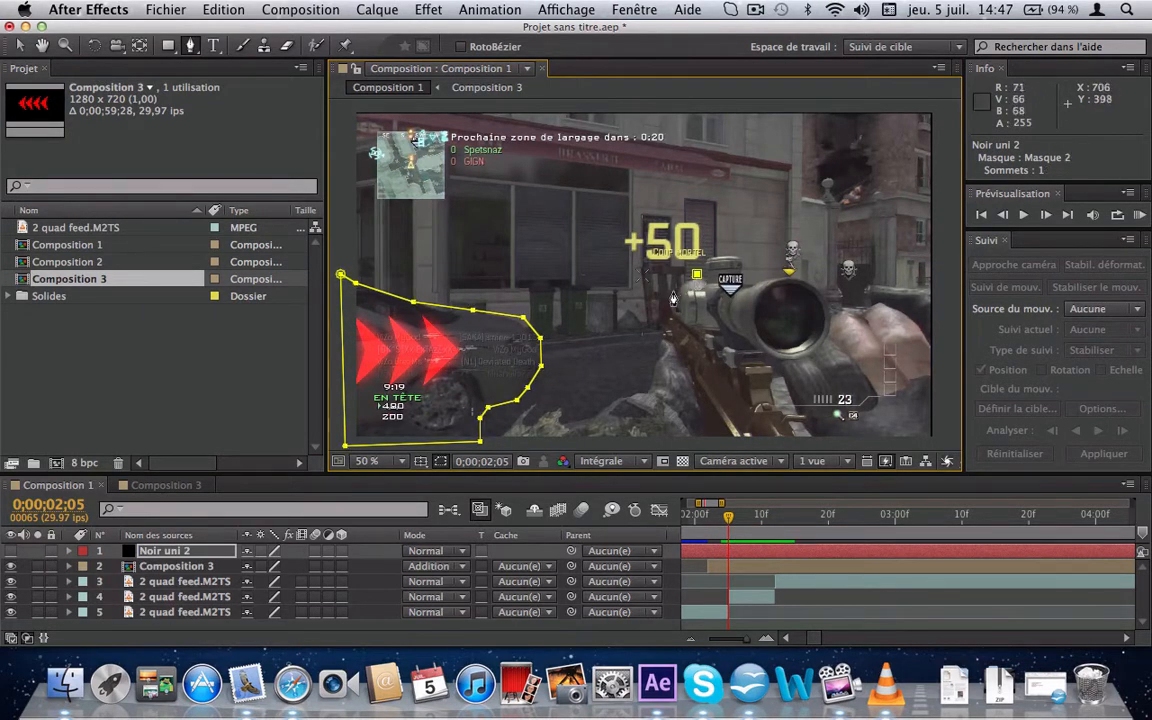
left_click(679, 283)
left_click(679, 298)
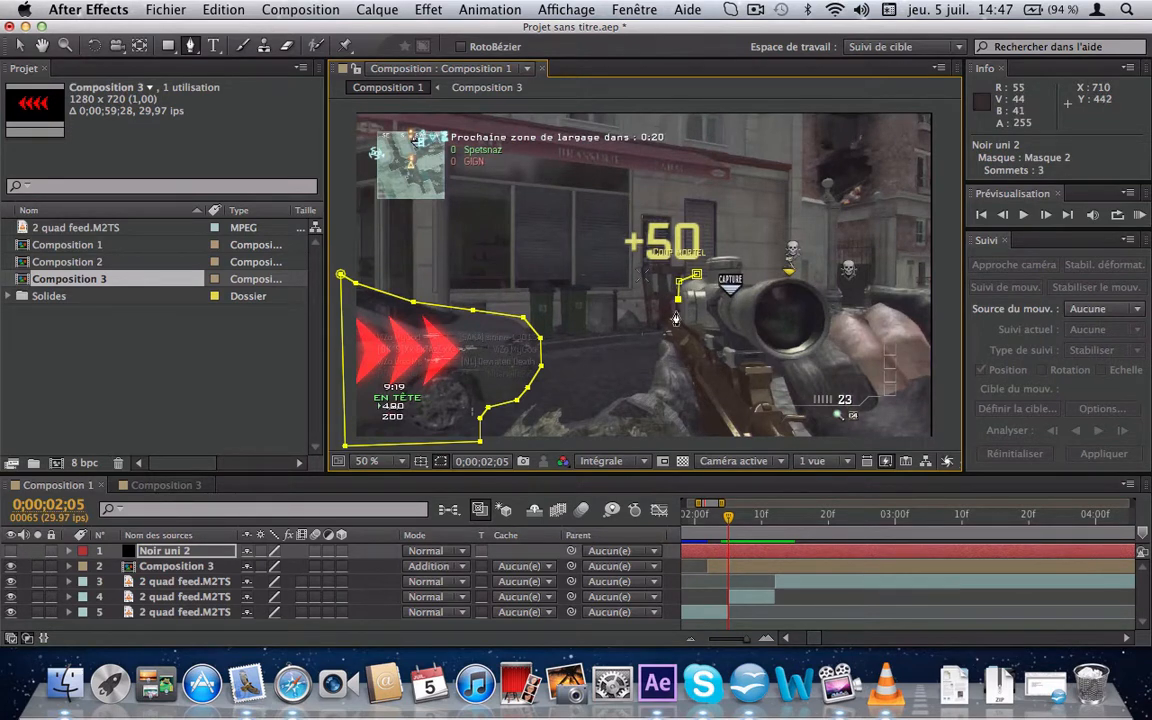
scroll(676, 318, "up", 3)
scroll(676, 318, "down", 3)
scroll(676, 318, "up", 1)
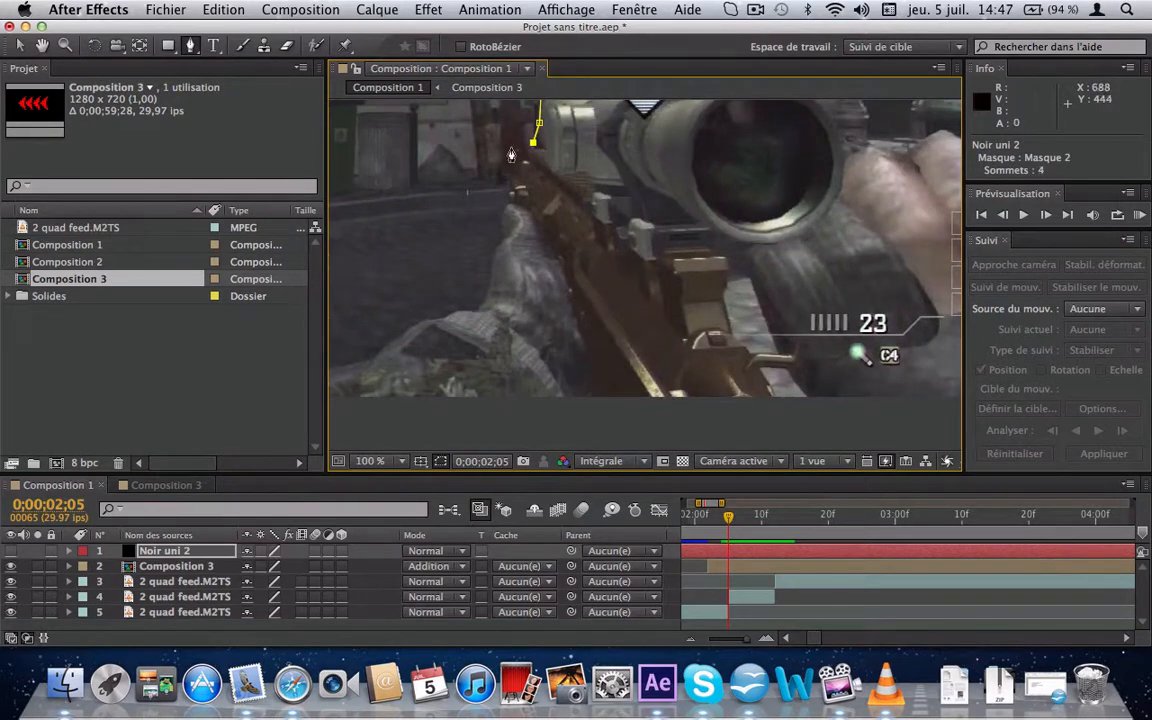
left_click(511, 151)
left_click(502, 178)
left_click(496, 201)
left_click(494, 223)
left_click(476, 265)
left_click(421, 321)
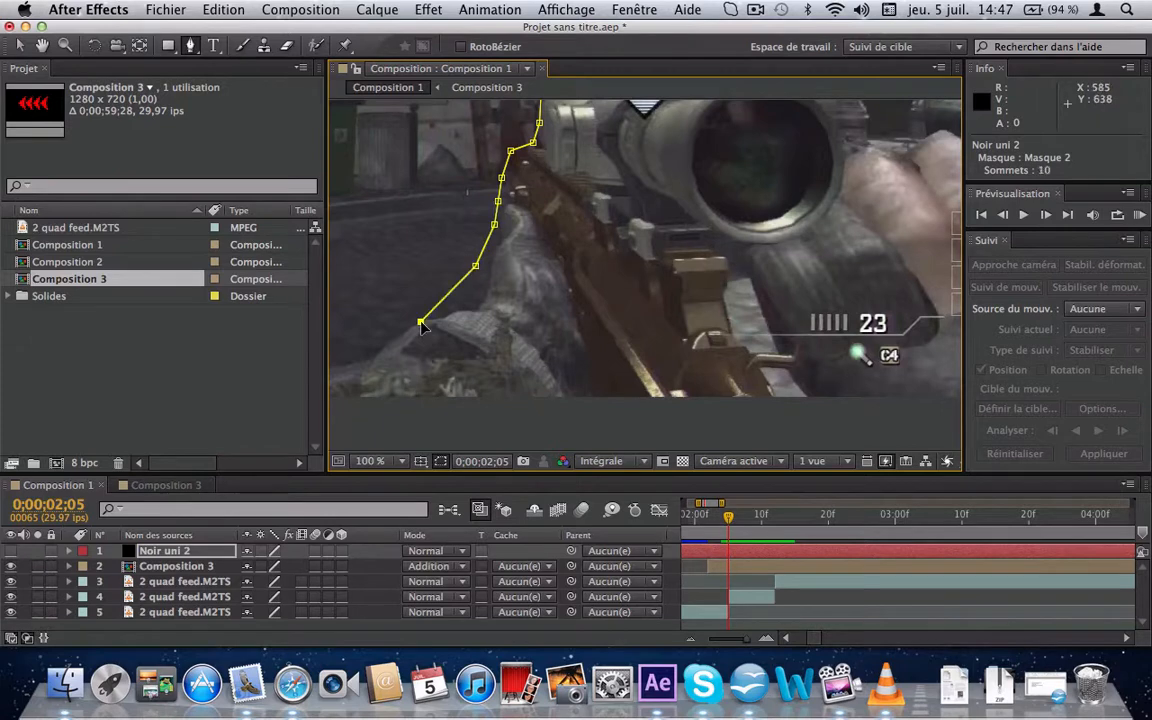
Step: Continue the rifle mask past the gloved hand and along the frame's bottom edge to below the ammo counter
key("comma")
key("comma")
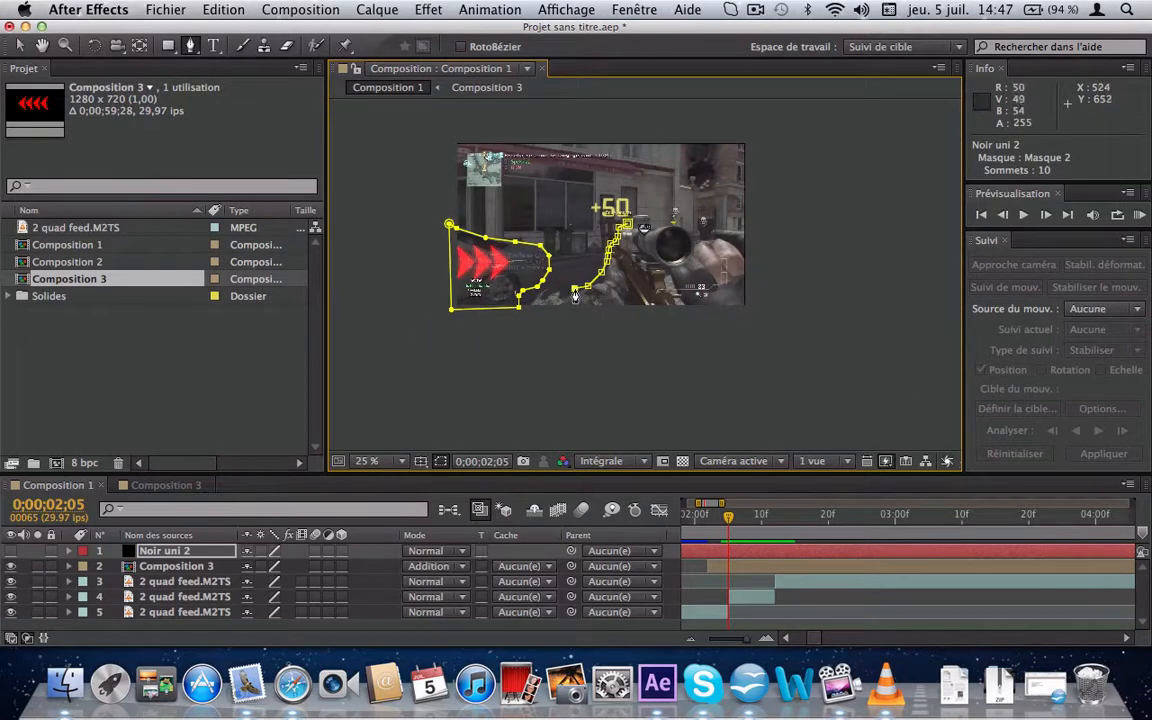
left_click(575, 290)
scroll(658, 298, "up", 4)
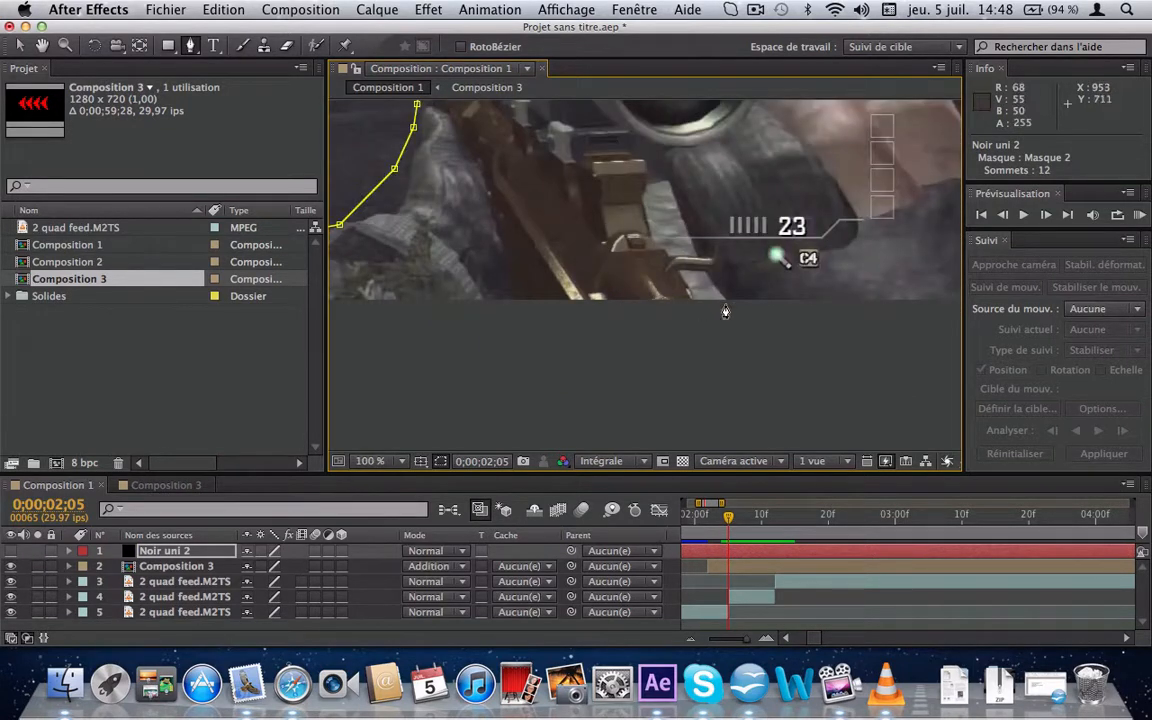
left_click(766, 303)
left_click(866, 292)
scroll(867, 293, "down", 8)
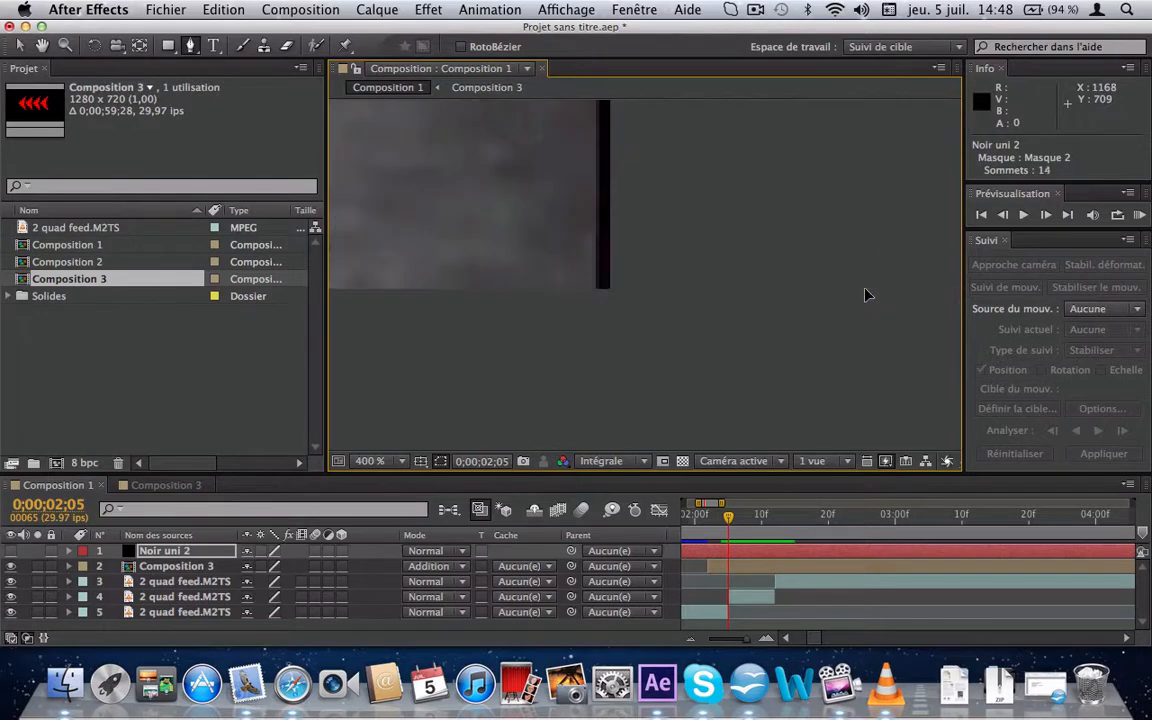
scroll(867, 294, "up", 1)
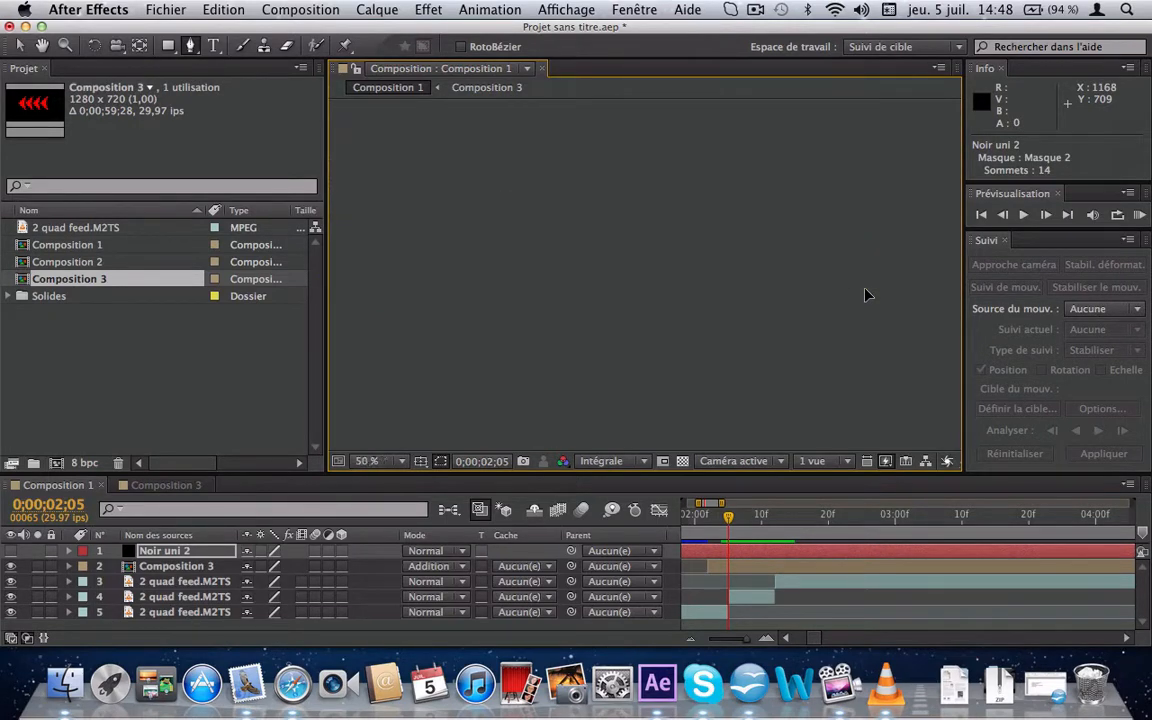
left_click(367, 461)
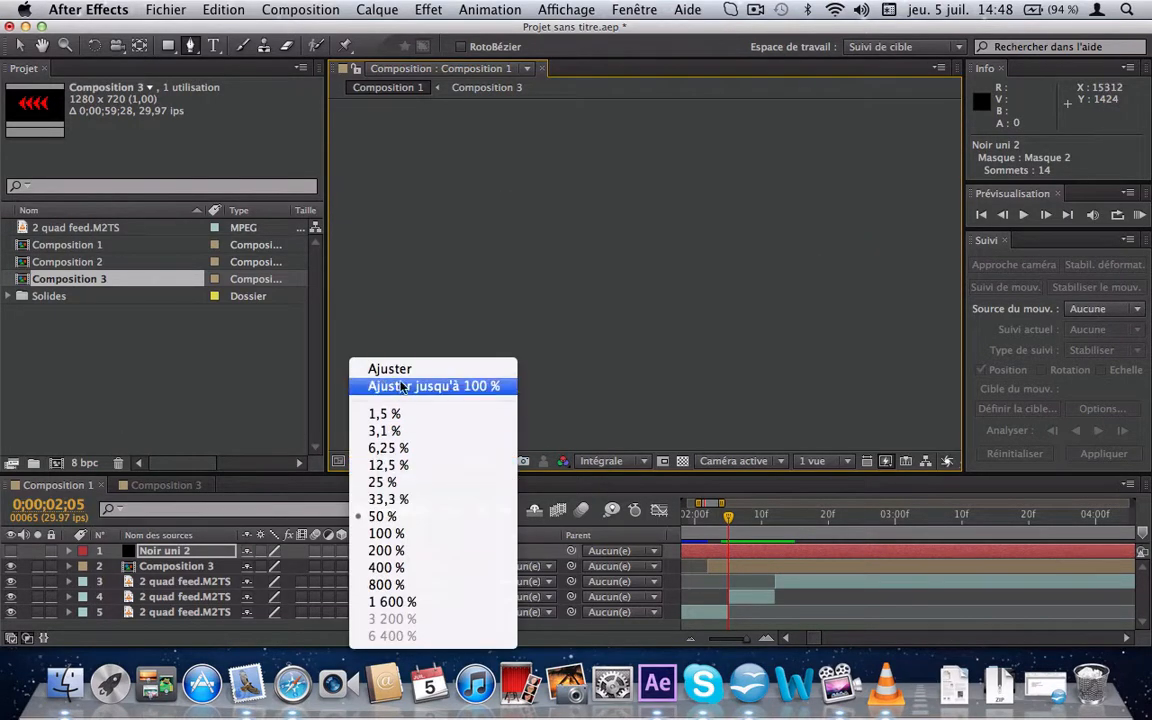
left_click(365, 340)
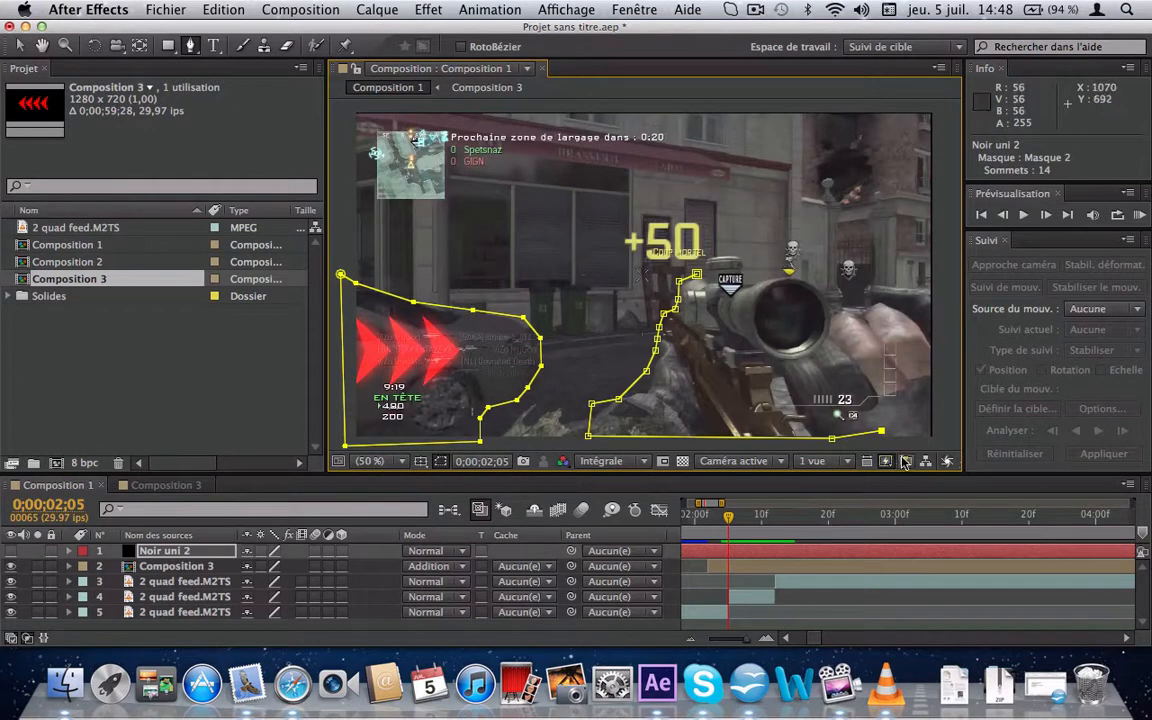
Step: Trace the rifle mask up beside the ammo counter, around the scope and over its top, and close it at its first point
left_click(877, 390)
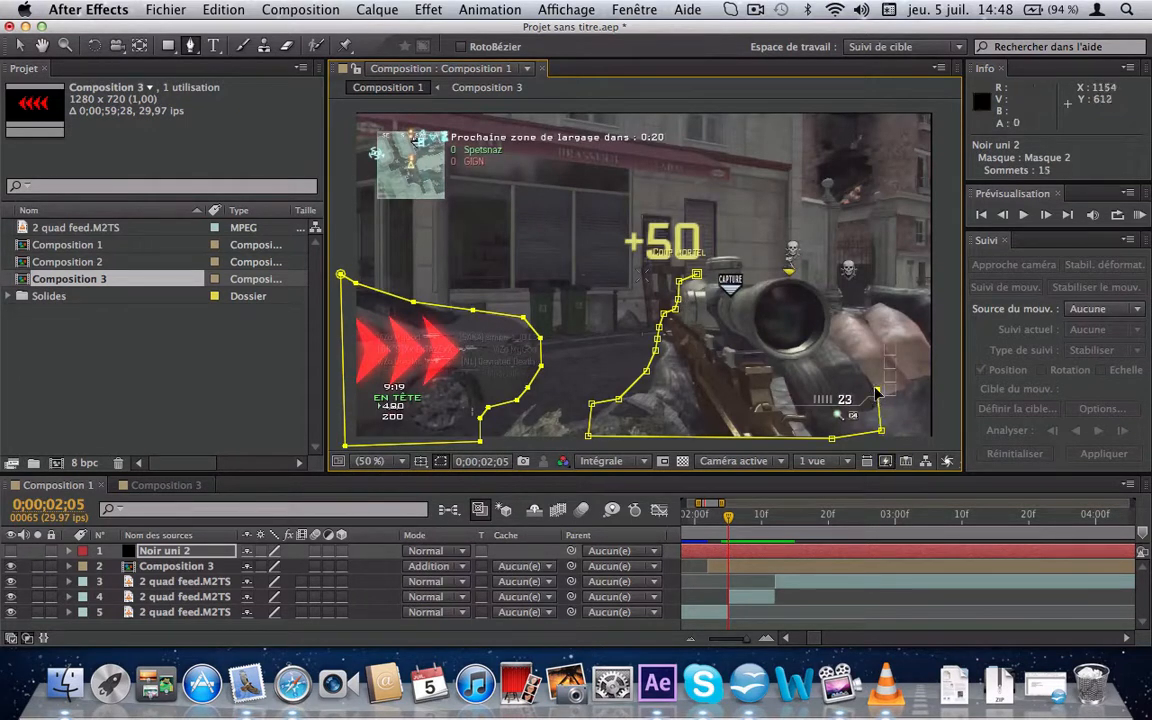
left_click_drag(876, 392, 808, 415)
left_click(784, 383)
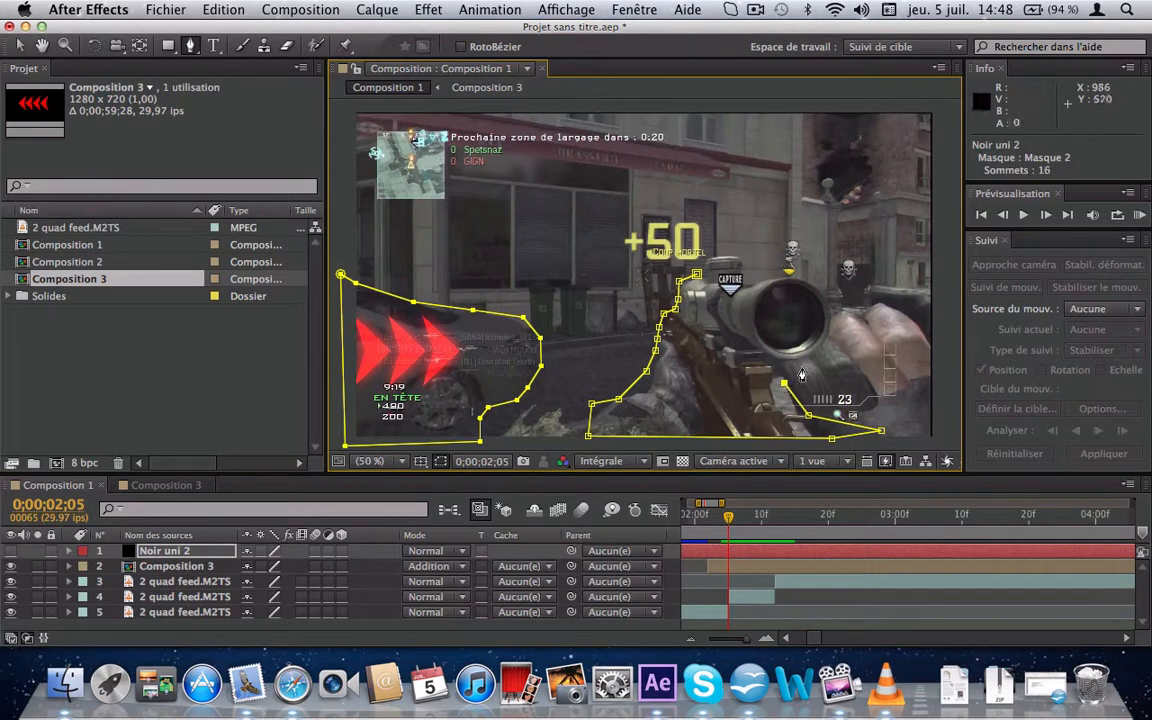
left_click(813, 366)
left_click(837, 331)
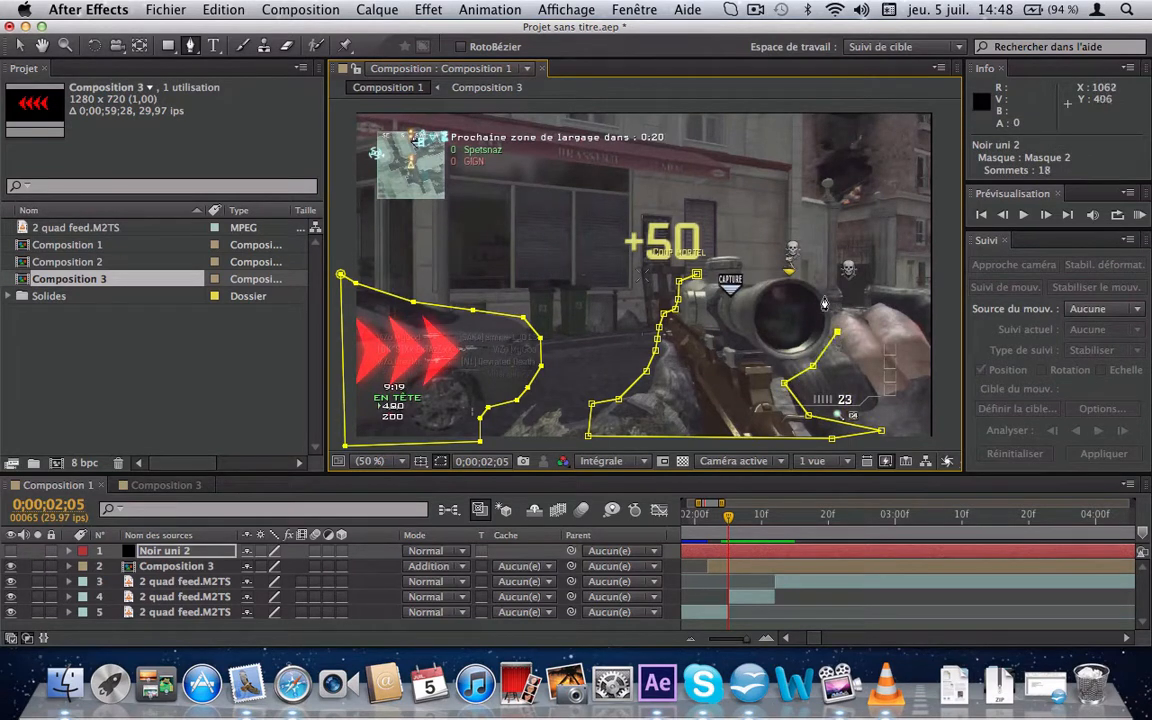
left_click(827, 295)
left_click(808, 279)
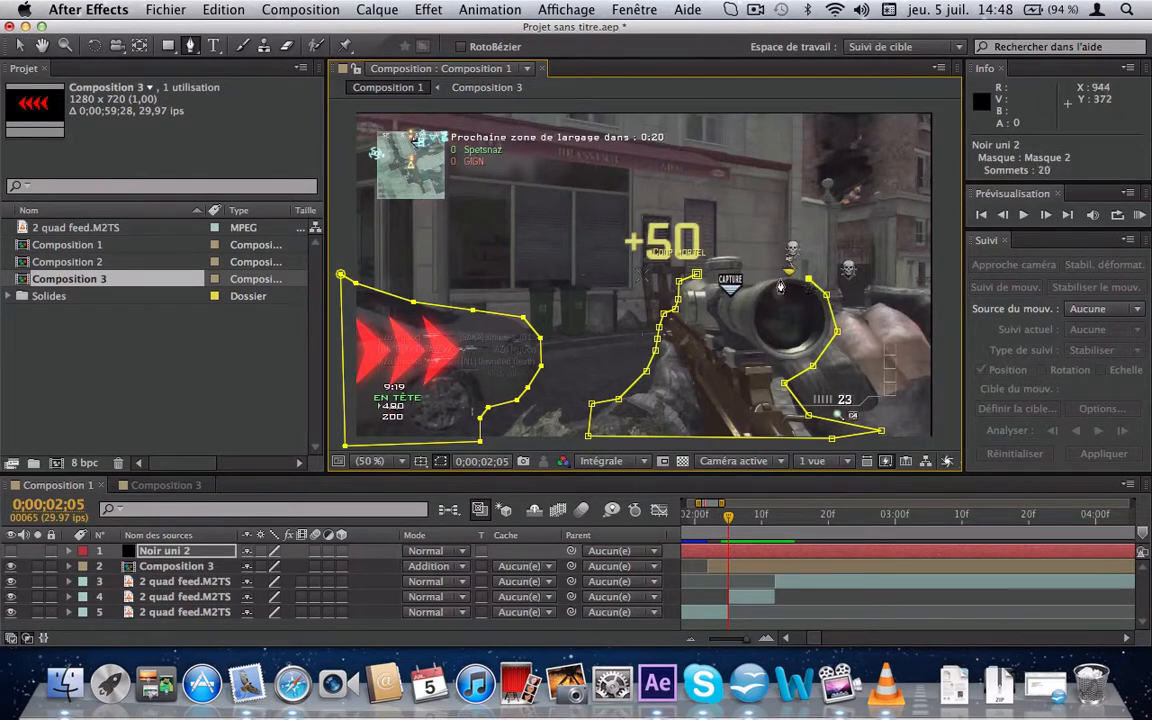
left_click(777, 277)
left_click(754, 281)
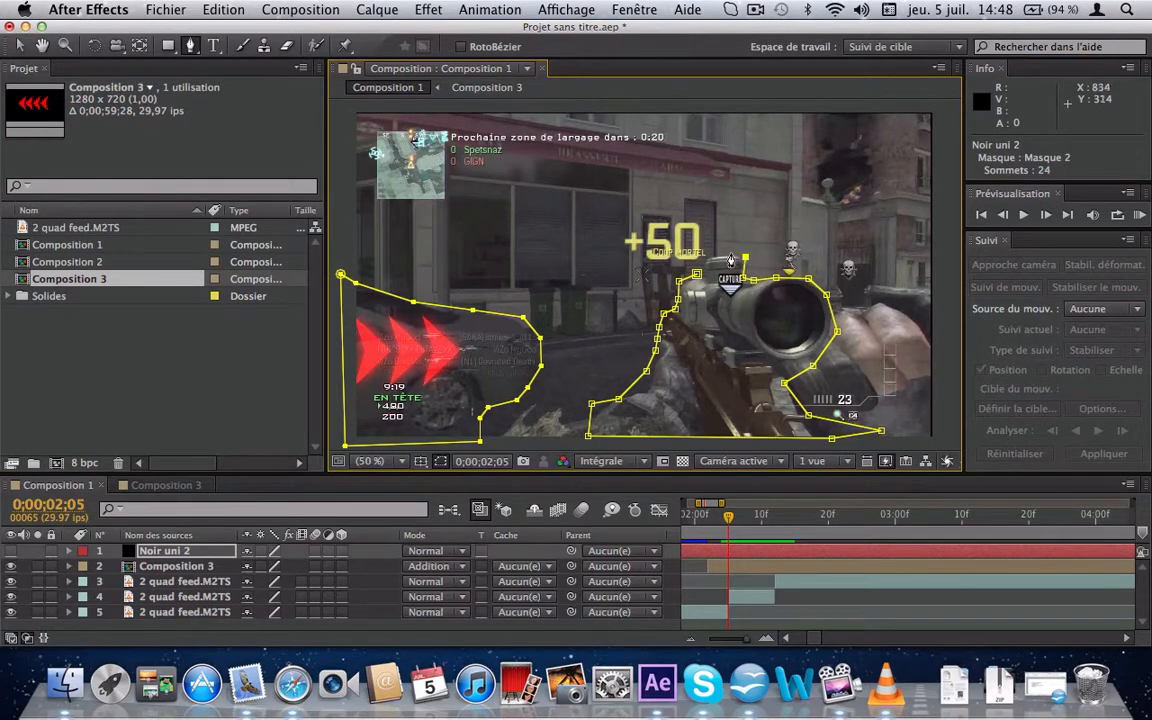
left_click(730, 254)
left_click(704, 268)
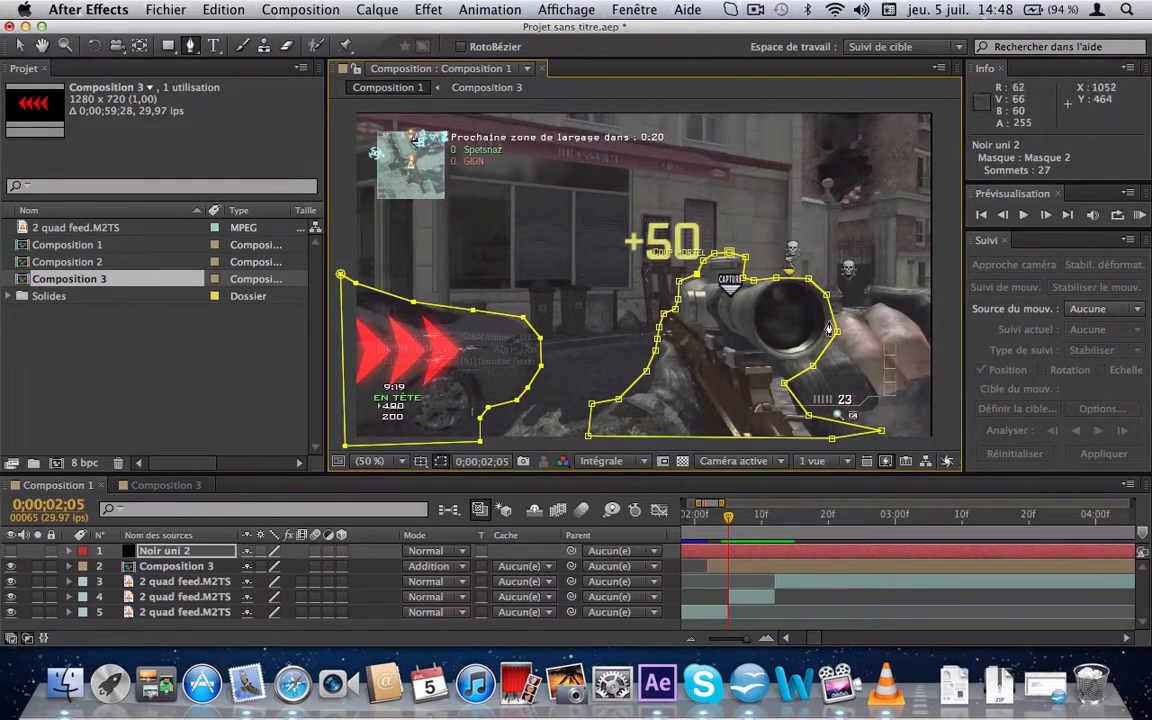
Step: Draw a third closed Pen mask on the black solid around the player's right arm and hand, overlapping the rifle mask
left_click(940, 276)
left_click(889, 274)
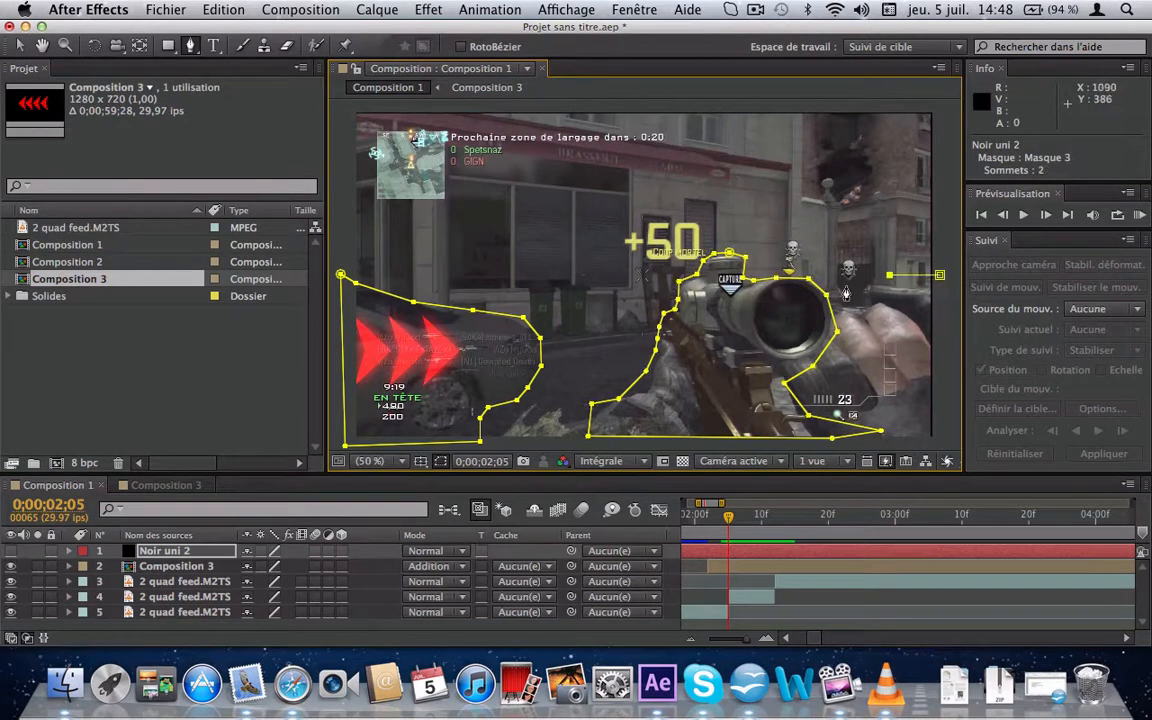
left_click(845, 288)
left_click_drag(889, 274, 849, 302)
left_click(838, 325)
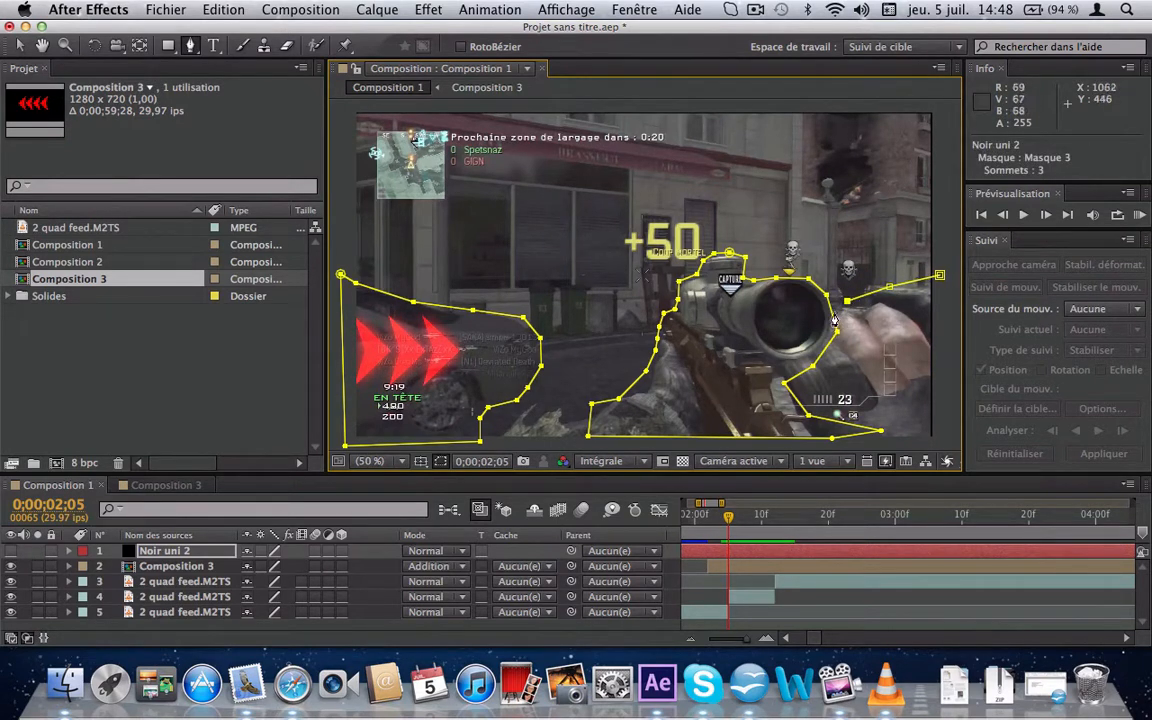
left_click(775, 363)
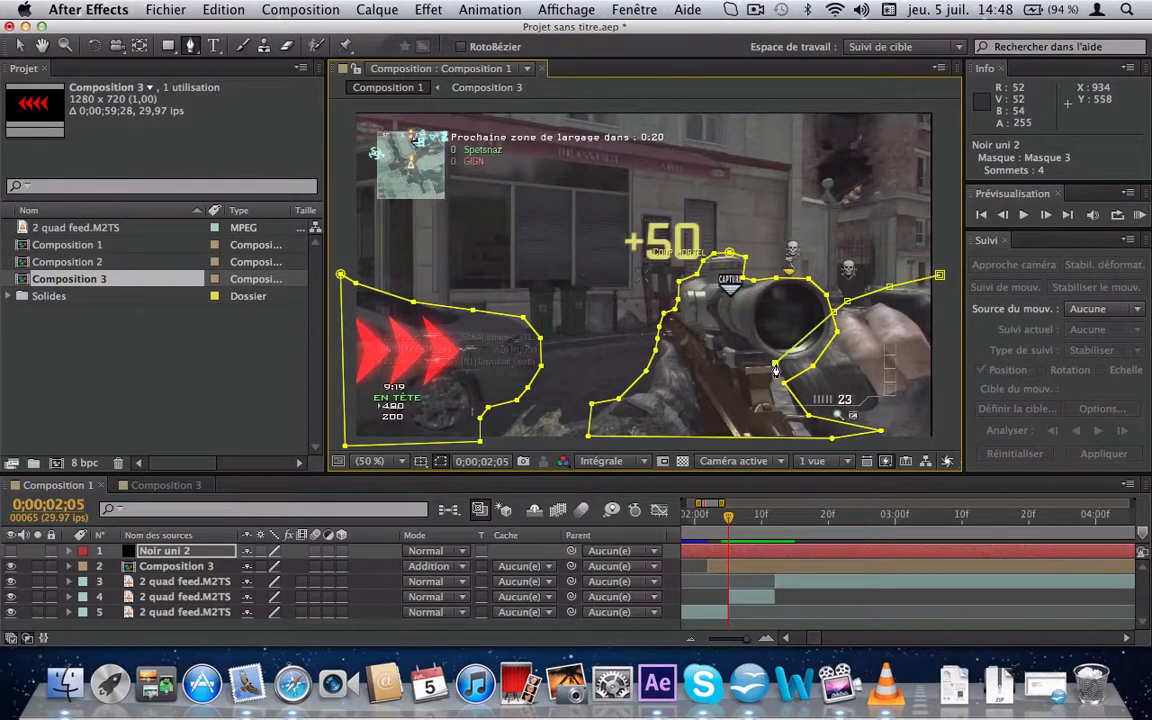
left_click(779, 400)
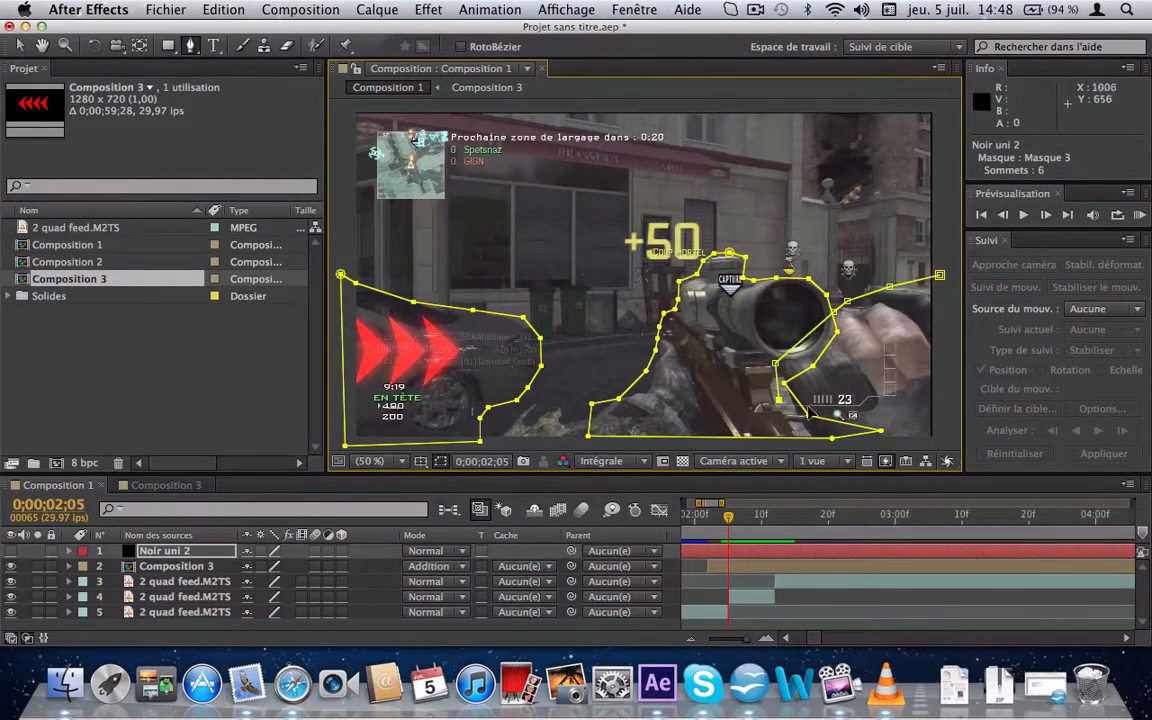
left_click(937, 444)
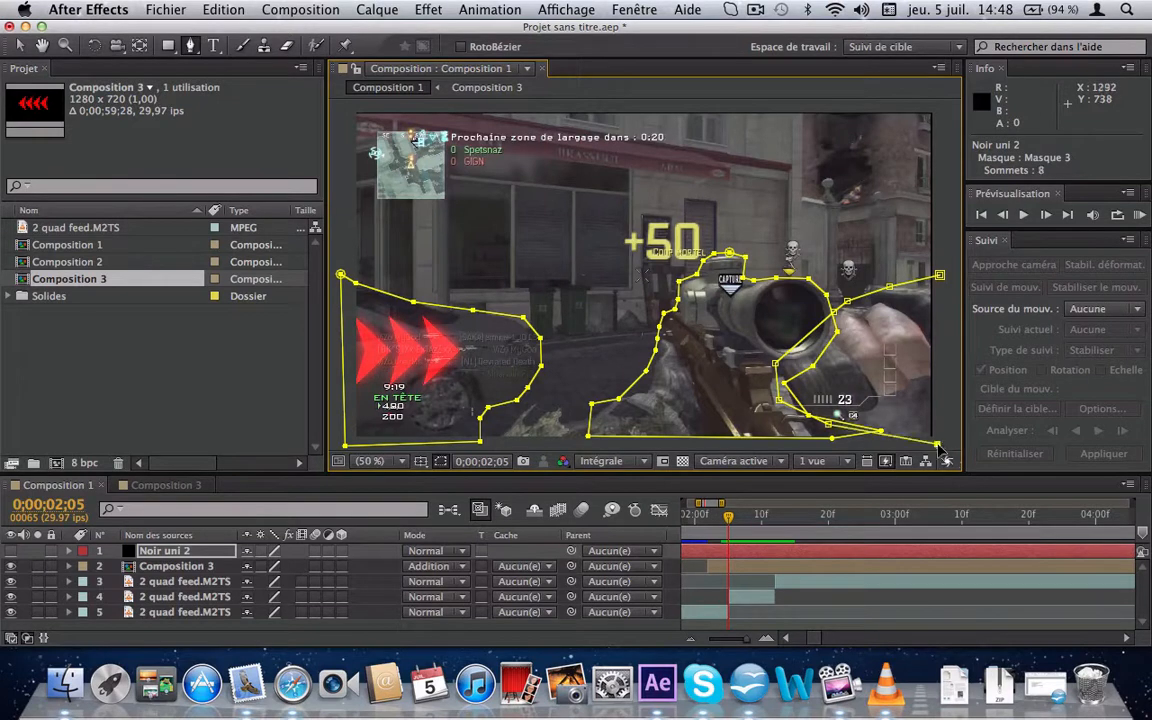
left_click(939, 274)
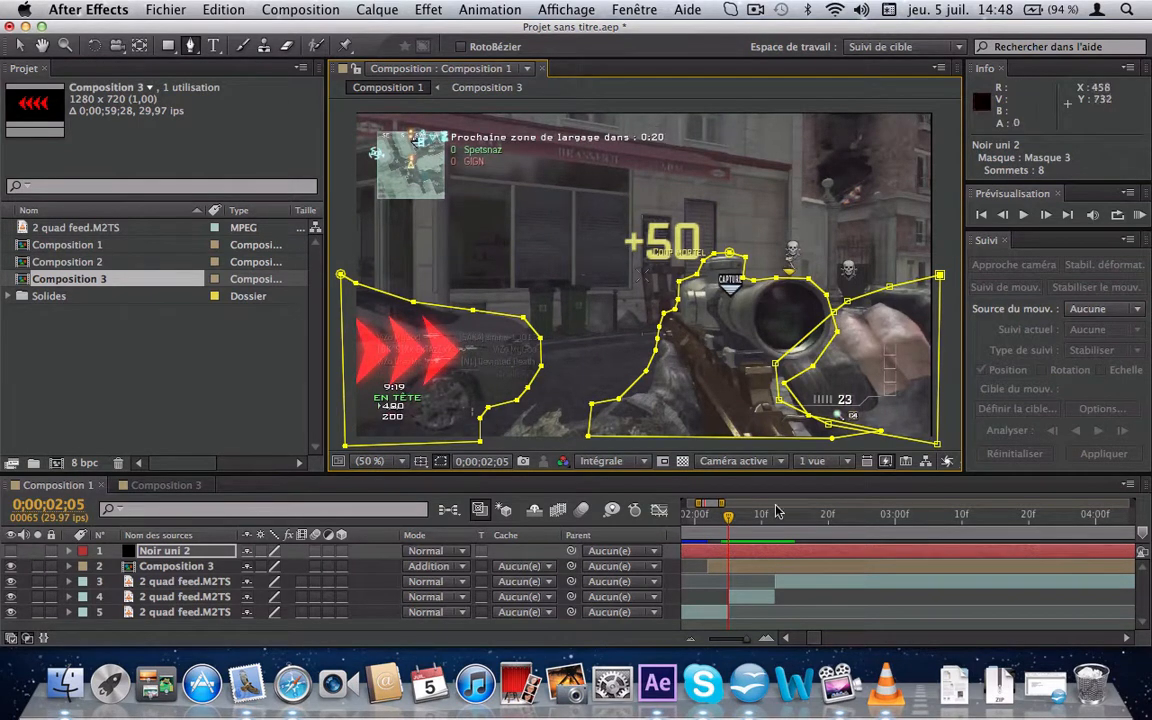
Step: Trim the start of the black solid layer to 0;00;02;03, close to where the Composition 3 layer begins
left_click_drag(706, 507, 667, 507)
left_click_drag(688, 550, 912, 566)
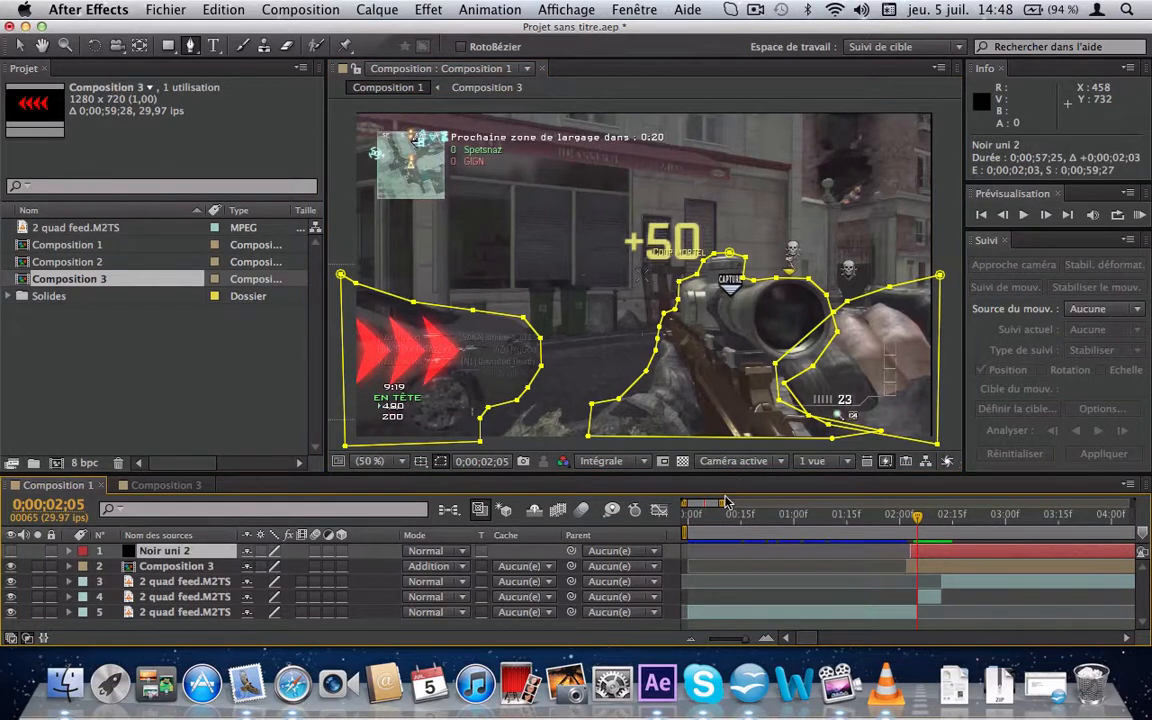
left_click_drag(727, 503, 748, 519)
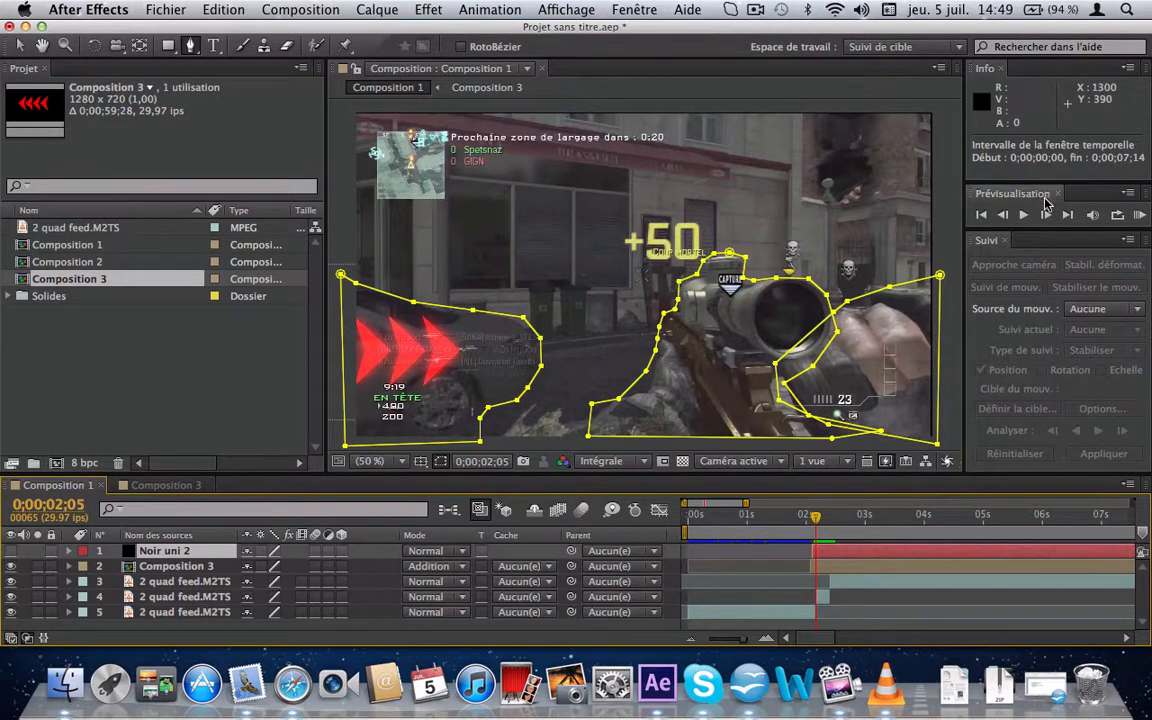
Step: Set the Composition 3 layer's track matte to Alpha inversé Noir uni 2 and advance one frame to 0;00;02;06
left_click(446, 549)
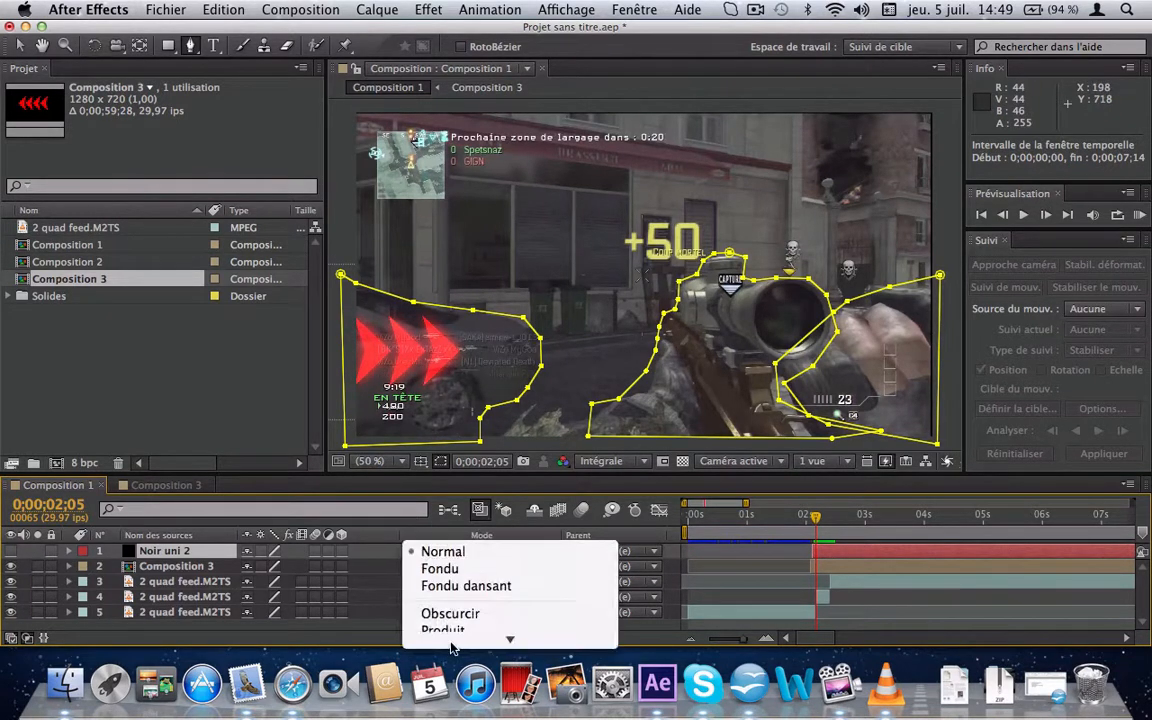
left_click(297, 492)
left_click(522, 566)
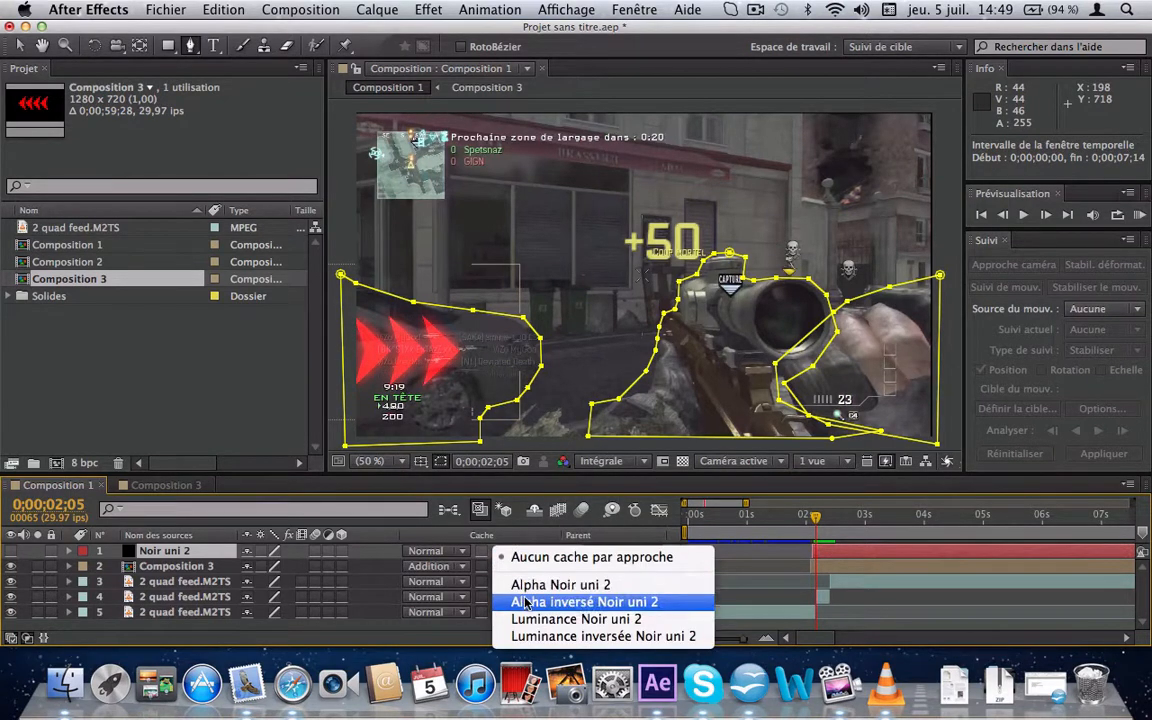
left_click(522, 602)
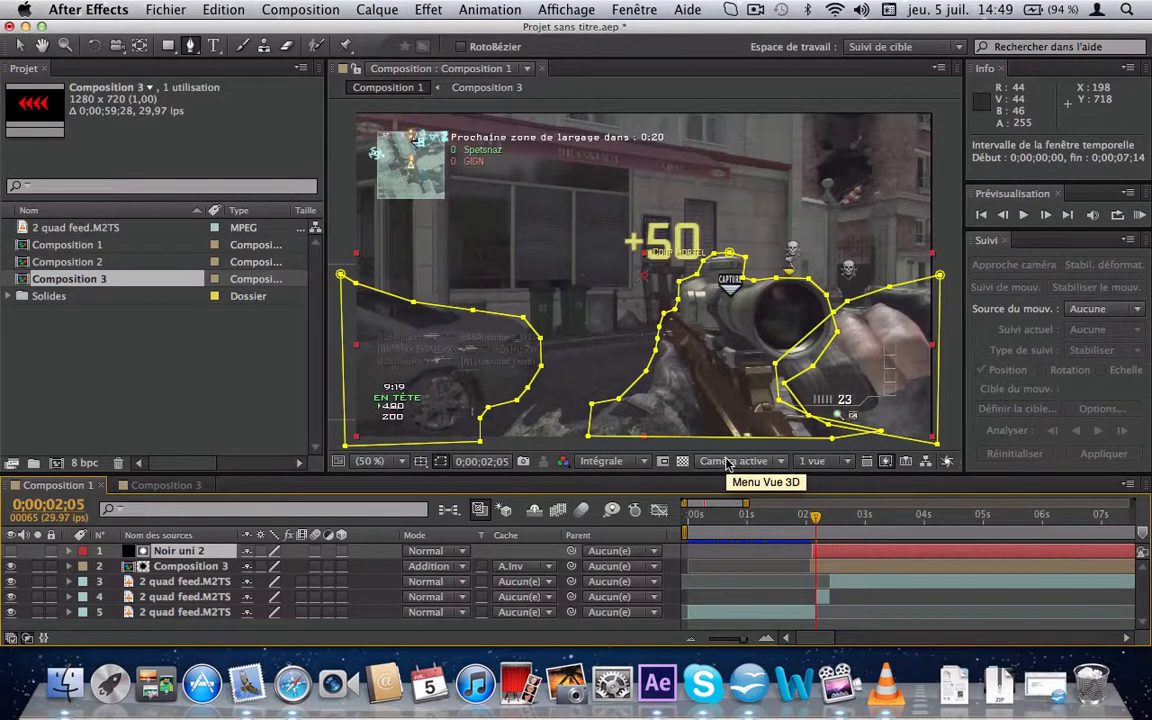
left_click(1048, 217)
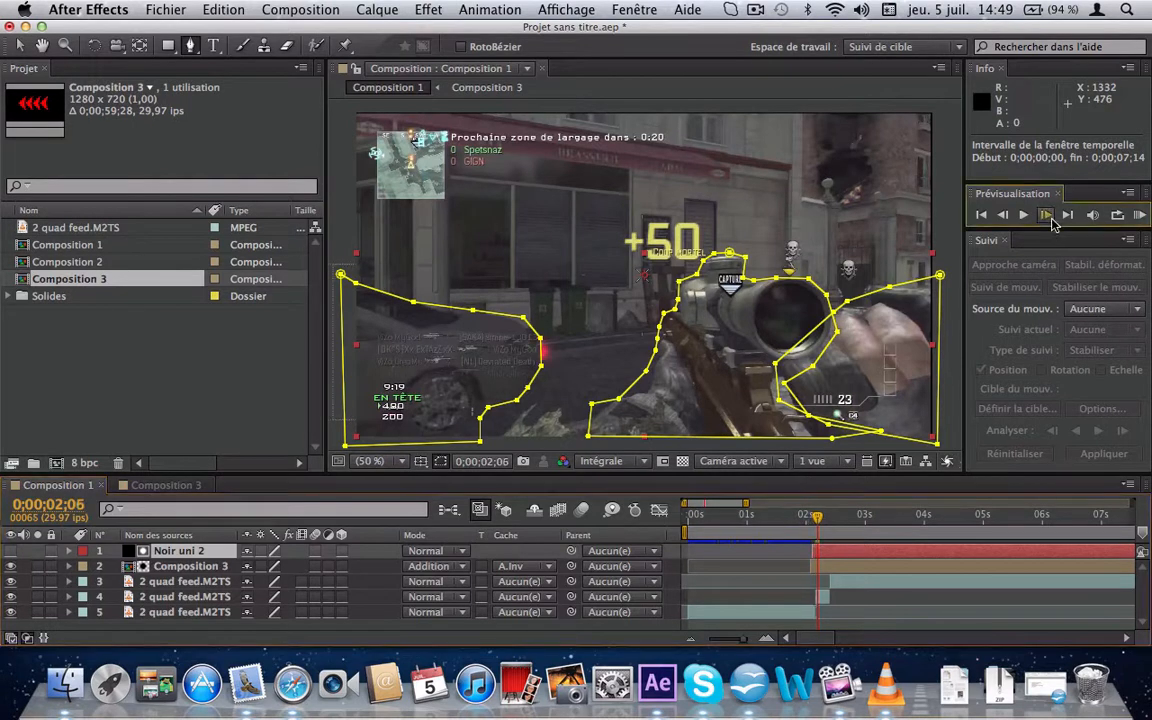
Step: Advance to 0;00;02;08 and reshape the lower outer edge of the rifle mask to follow the gun and sleeve
left_click(1051, 220)
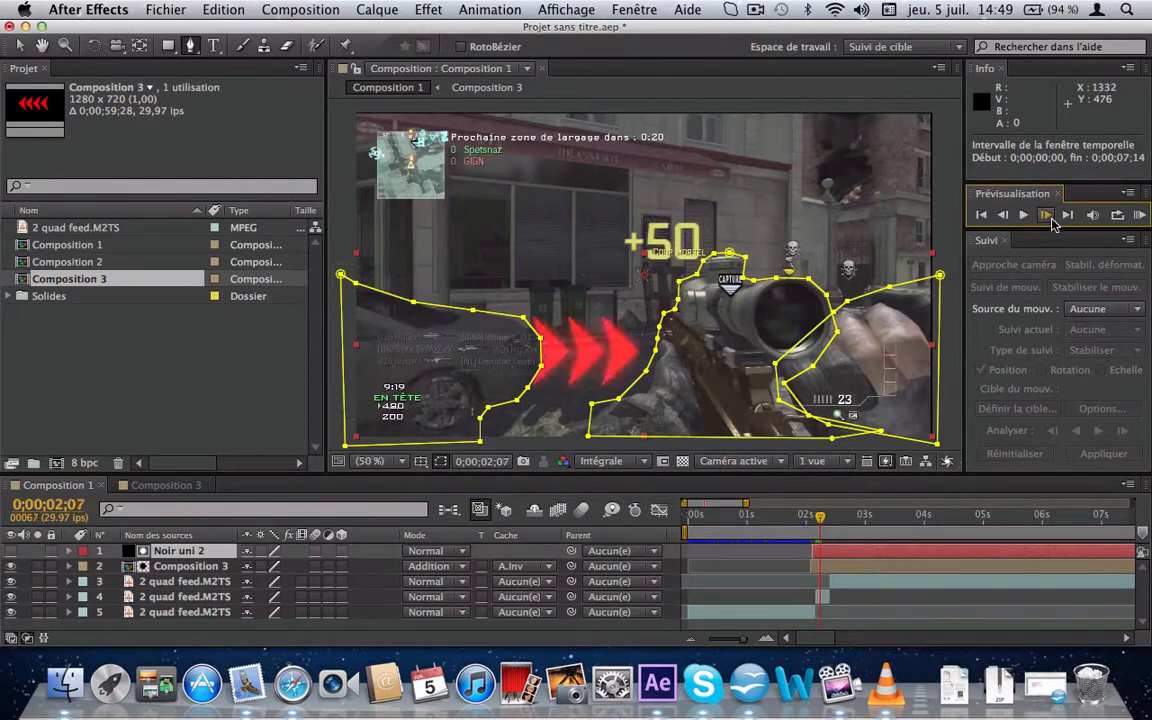
left_click(1051, 220)
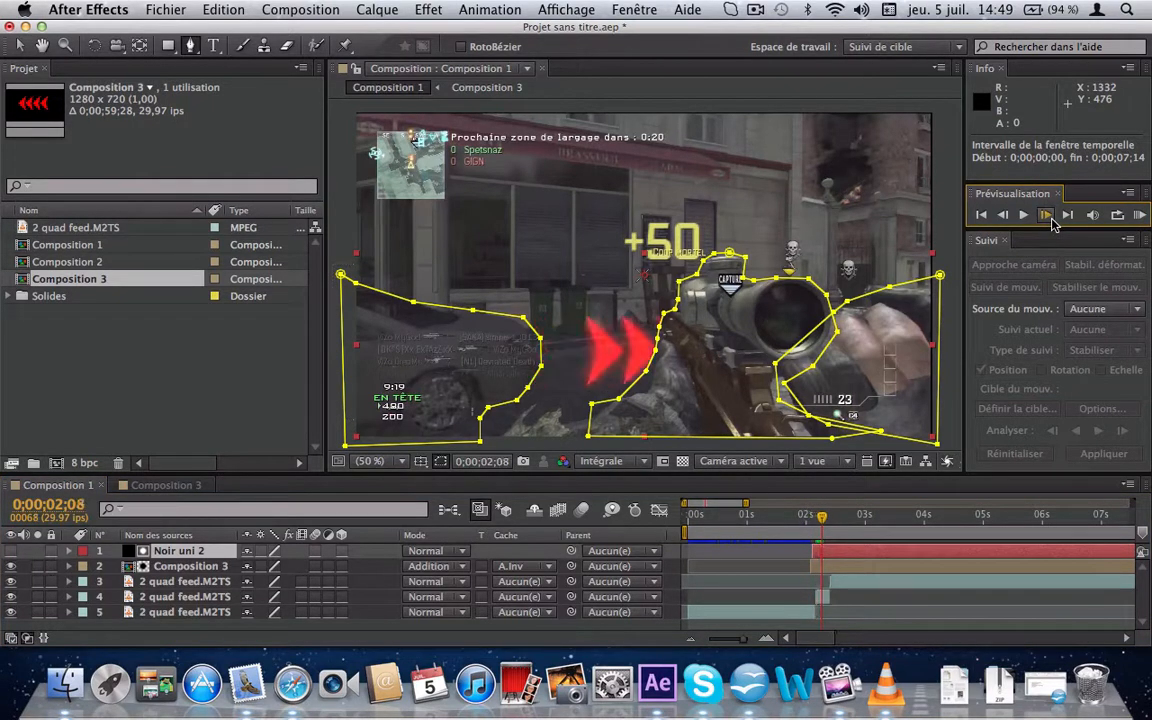
left_click(656, 353)
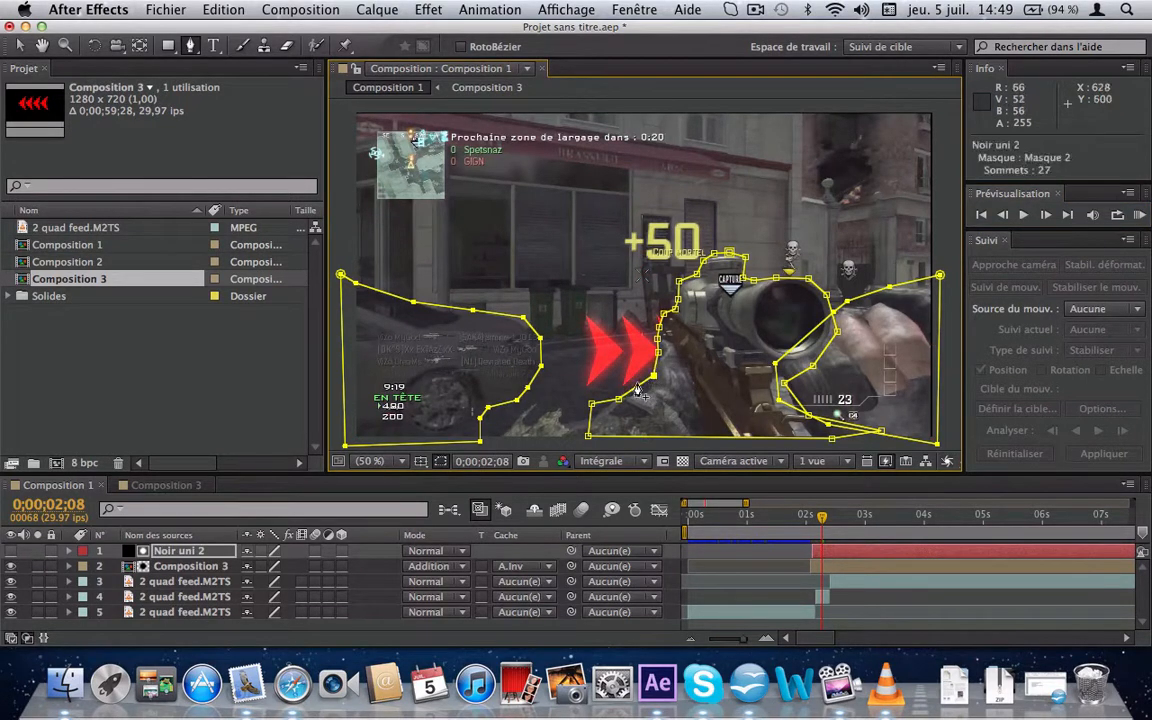
mouse_move(620, 400)
left_mouse_down()
mouse_move(648, 396)
mouse_move(600, 405)
left_mouse_up()
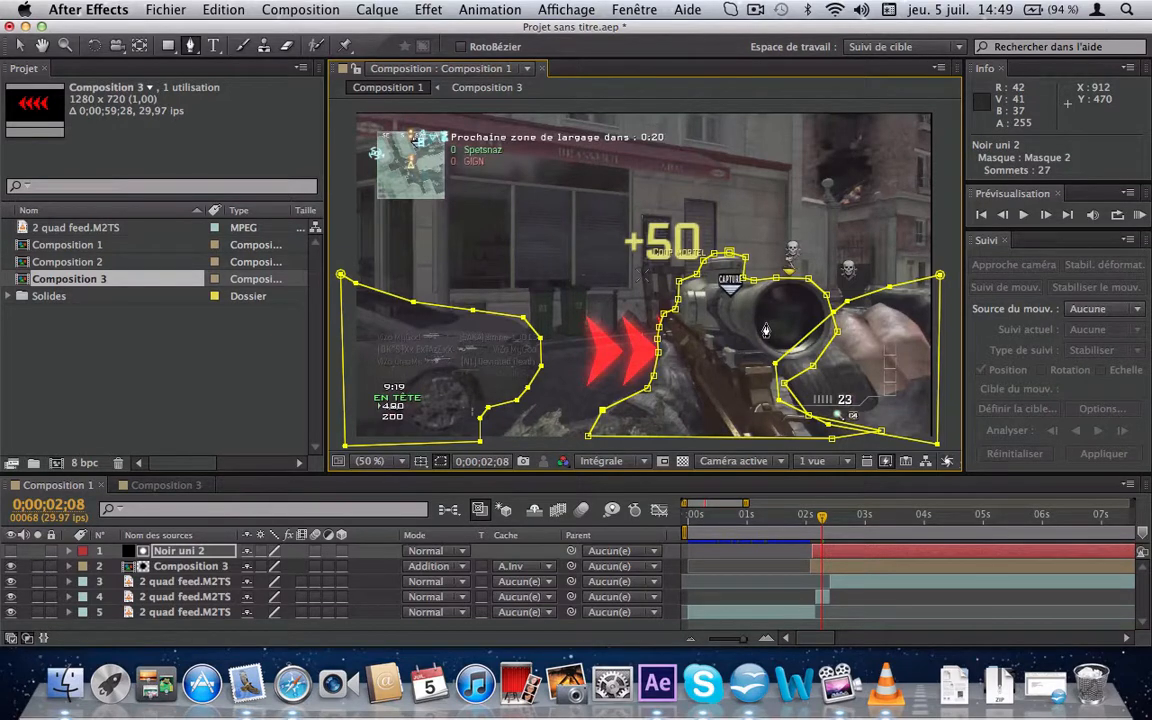
Step: At 0;00;02;09, move the arm mask's inner corner toward the hand and adjust the rifle mask points beside and below the scope
left_click(1046, 215)
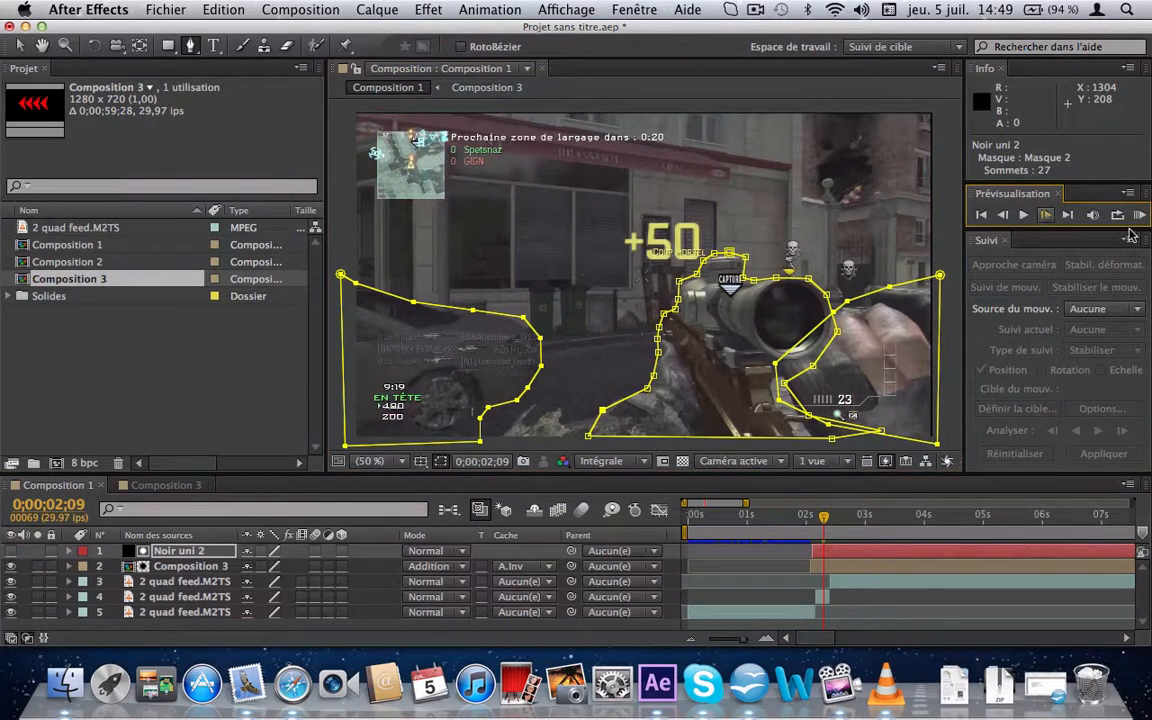
left_click_drag(775, 363, 828, 330)
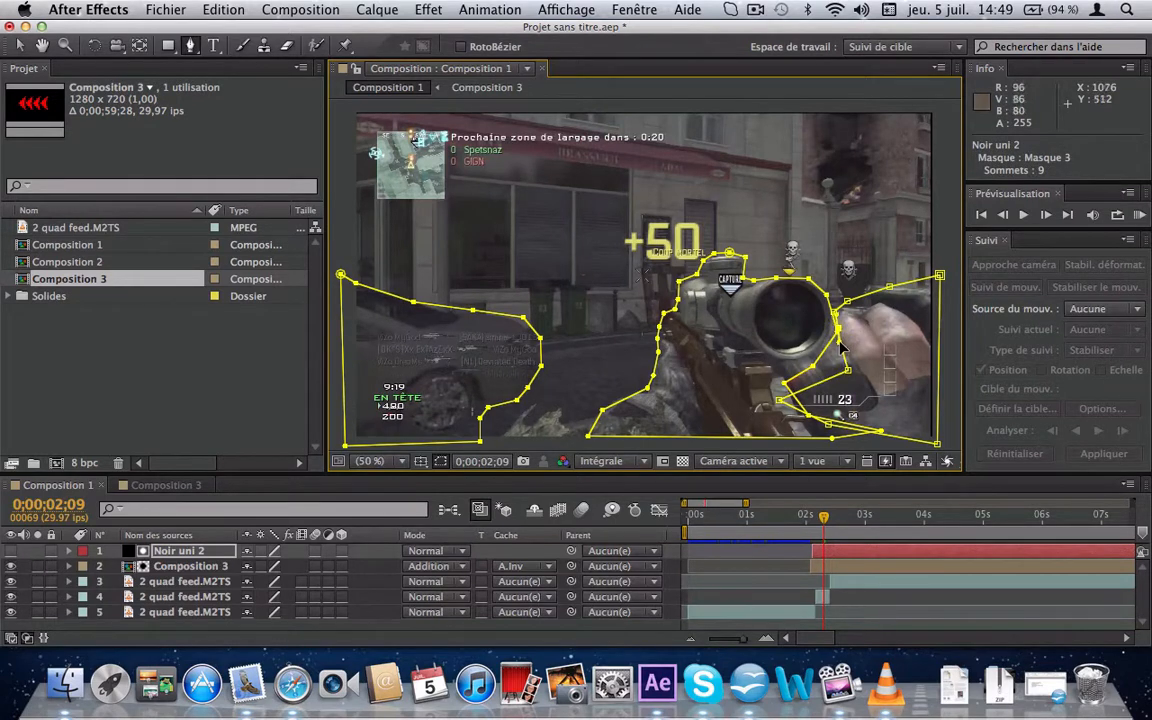
left_click(830, 340)
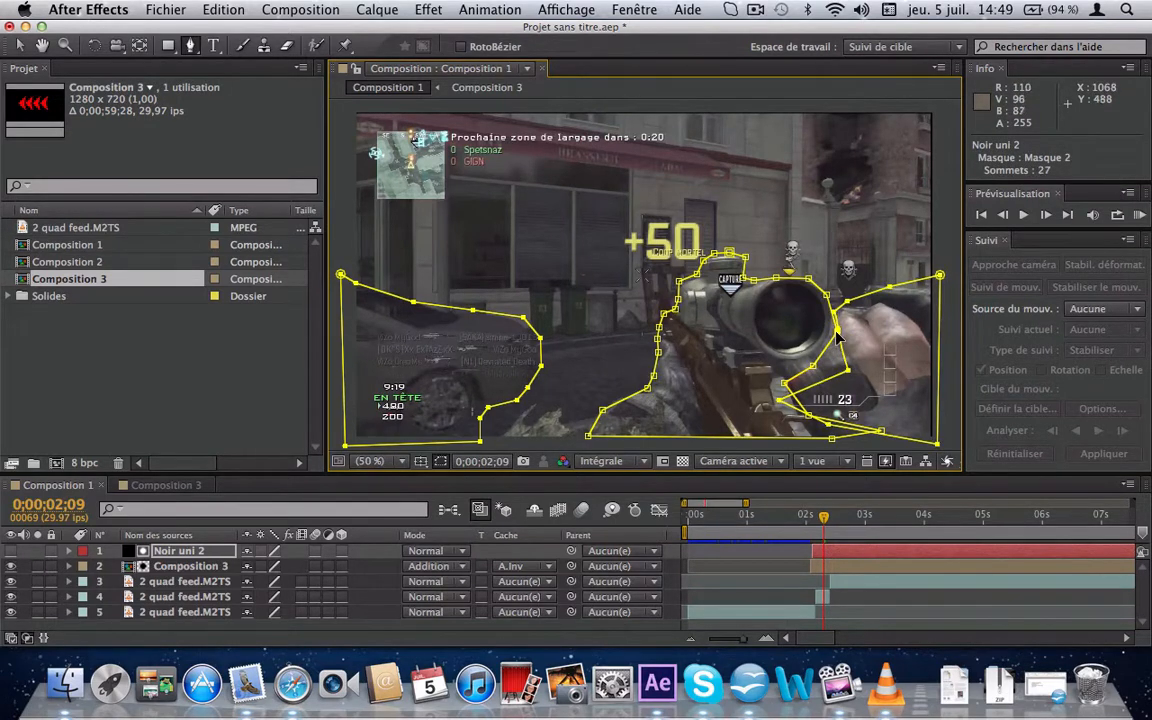
left_click(834, 334)
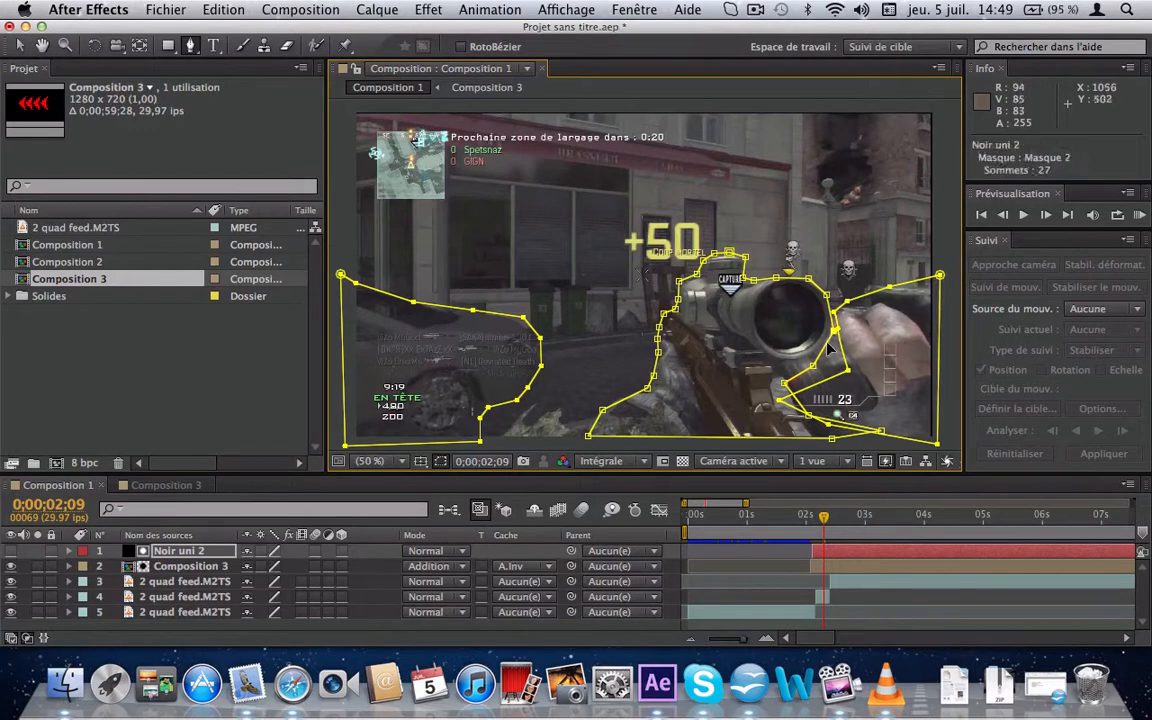
mouse_move(815, 366)
left_mouse_down()
mouse_move(804, 360)
mouse_move(818, 365)
mouse_move(796, 385)
mouse_move(805, 387)
left_mouse_up()
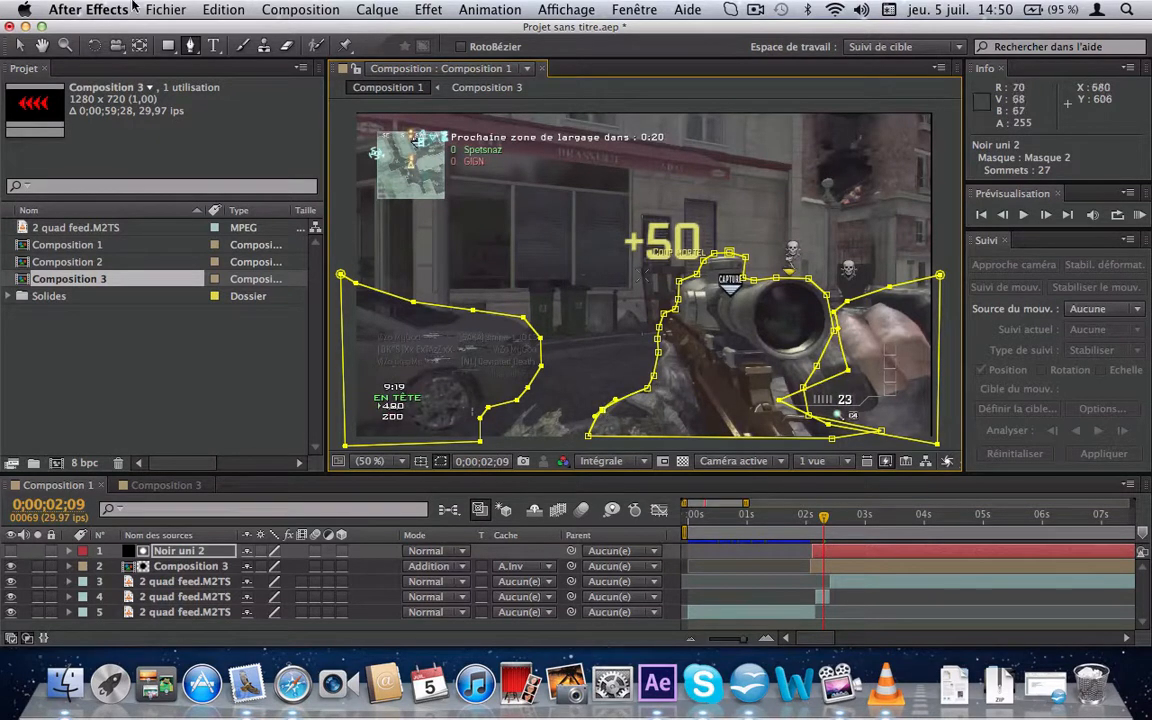
Step: Switch to the Selection tool and, at 0;00;02;10, pull the arm mask's inner edge over the scope lens
left_click(18, 46)
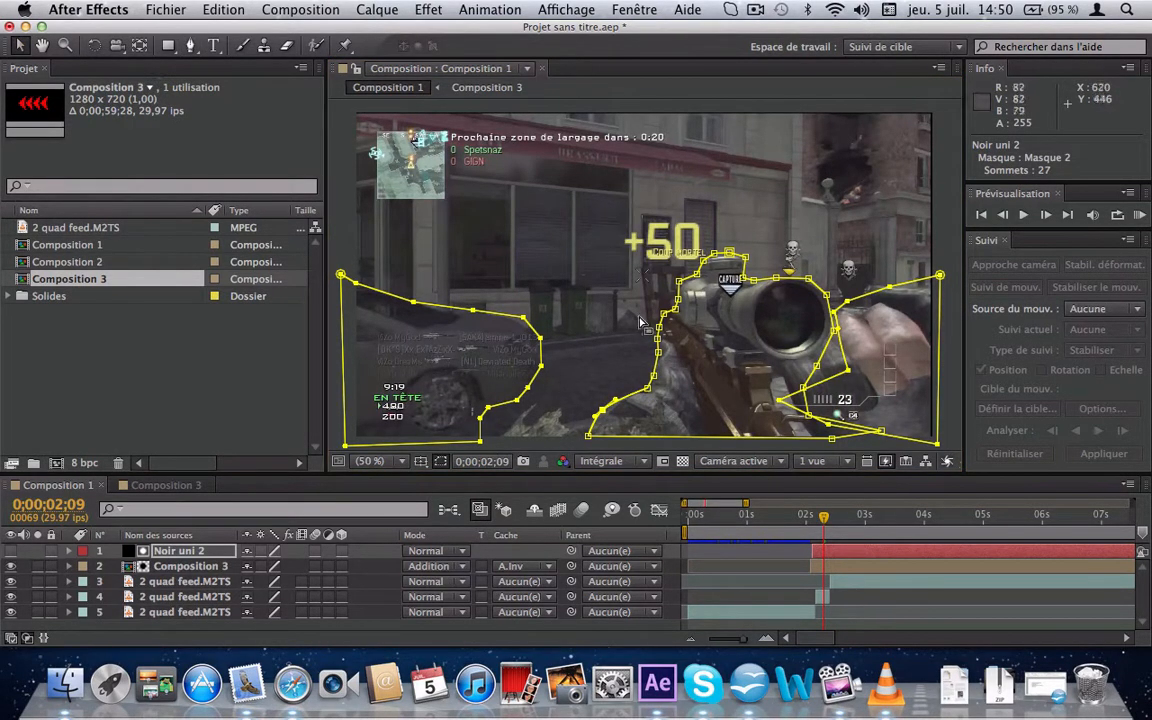
double_click(660, 368)
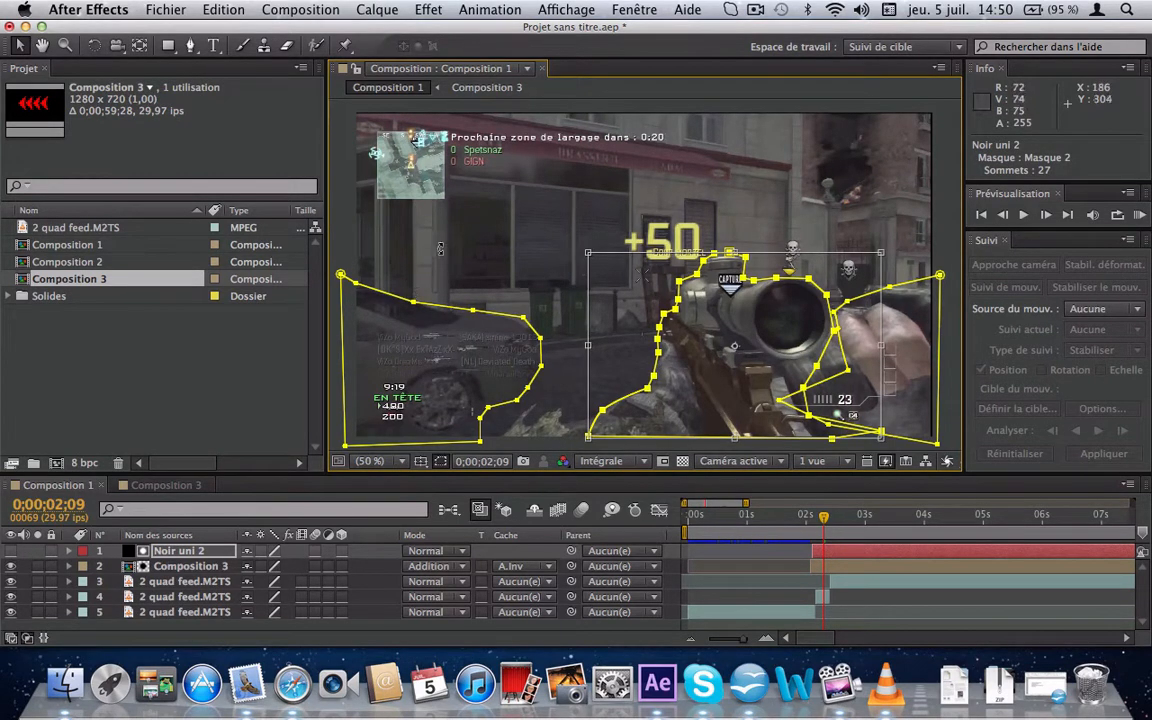
double_click(398, 228)
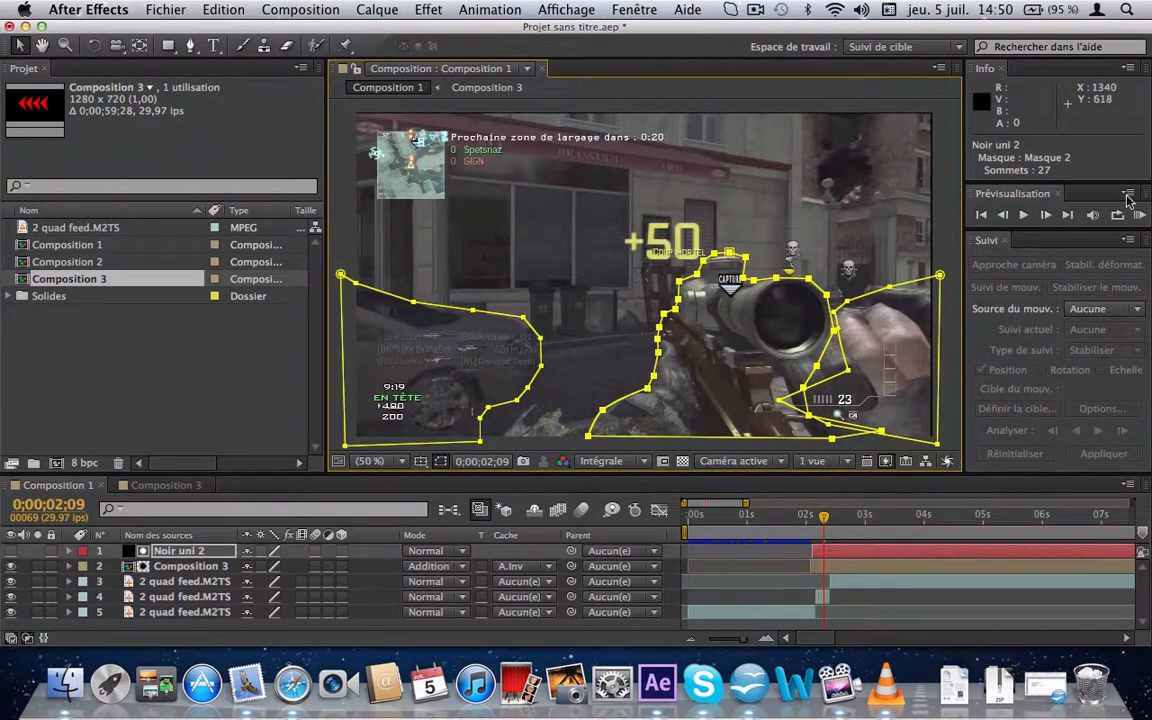
left_click(1046, 216)
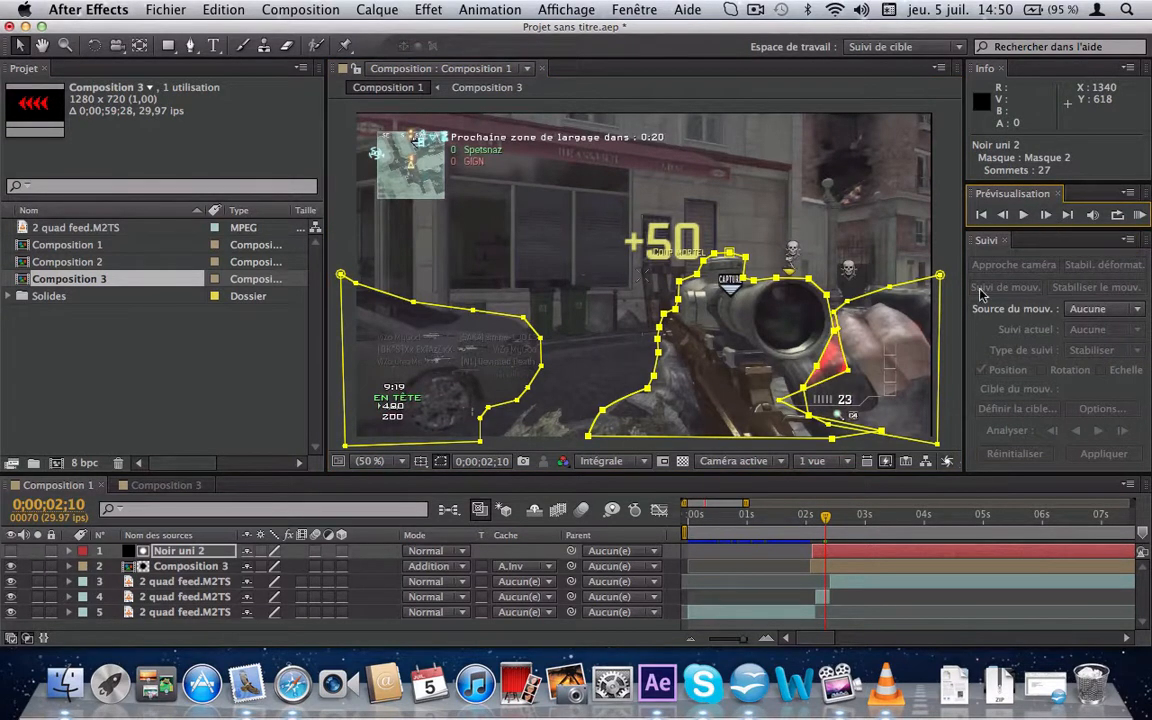
left_click_drag(847, 370, 773, 319)
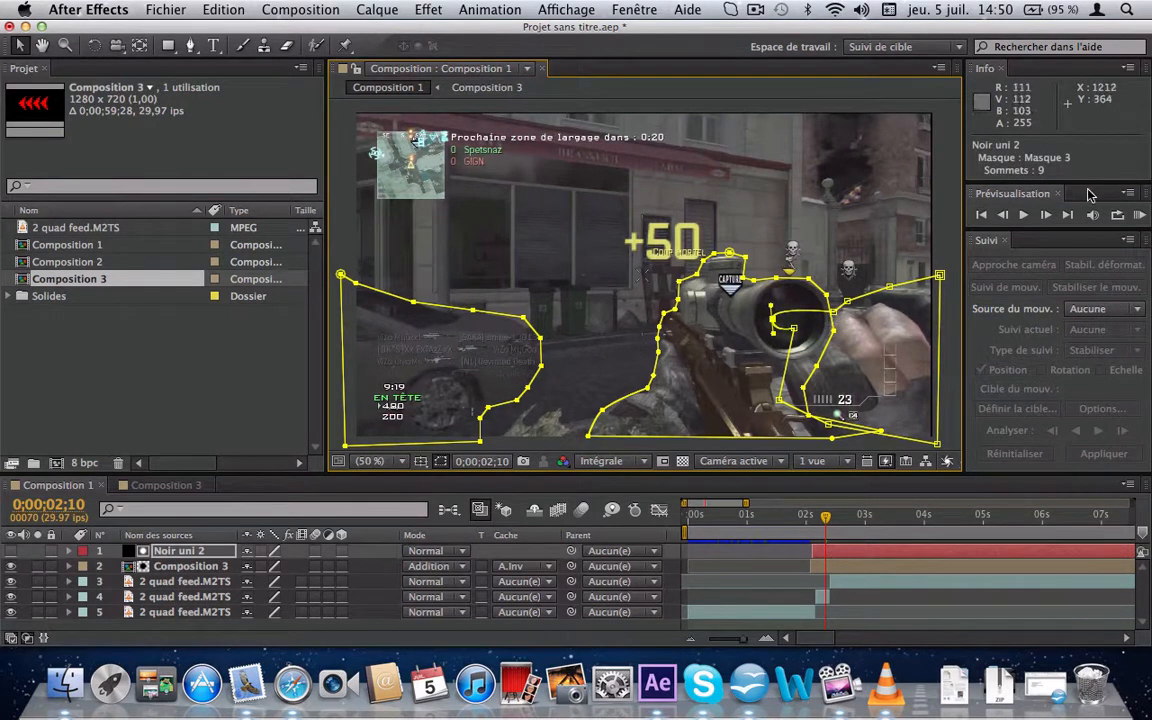
Step: Go to 0;00;02;12 and reshape the arm mask's upper edge and inner curve between the scope and the hand
left_click(1046, 215)
left_click(1044, 217)
left_click(1044, 217)
left_click(1044, 217)
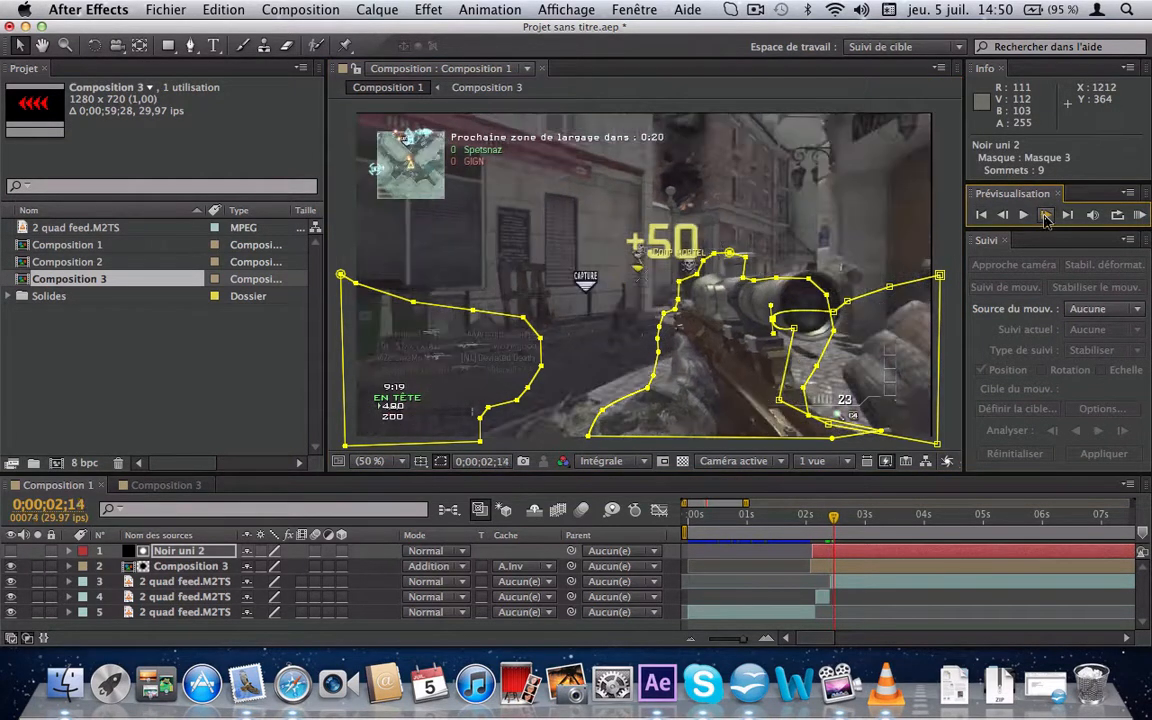
left_click(1002, 217)
left_click(1002, 216)
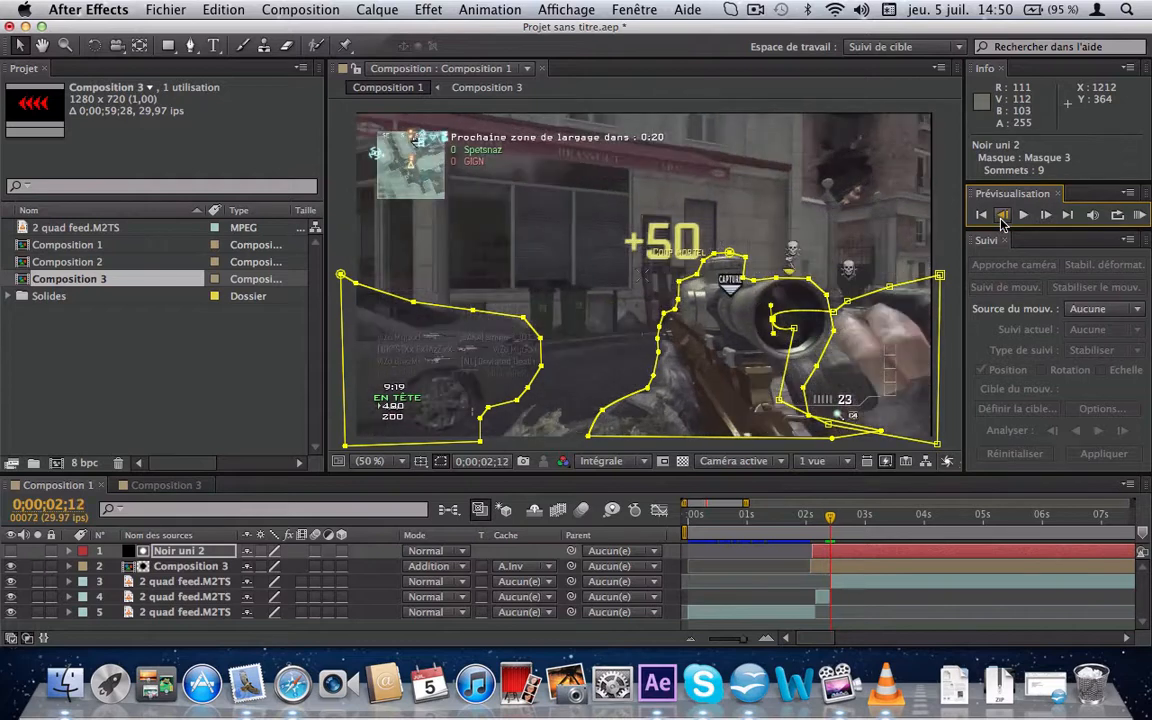
left_click_drag(847, 301, 804, 346)
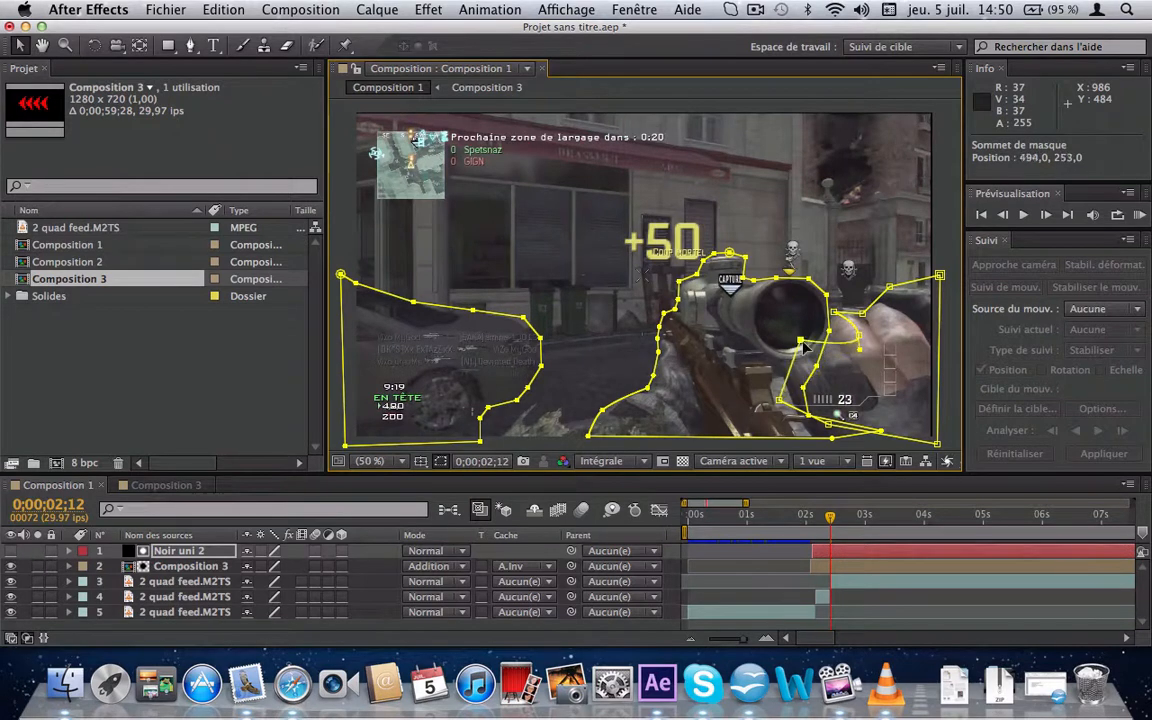
Step: Step back to 0;00;02;08 and pull the arm mask's bulging curve in against the scope's rim
left_click(1003, 215)
left_click(1003, 215)
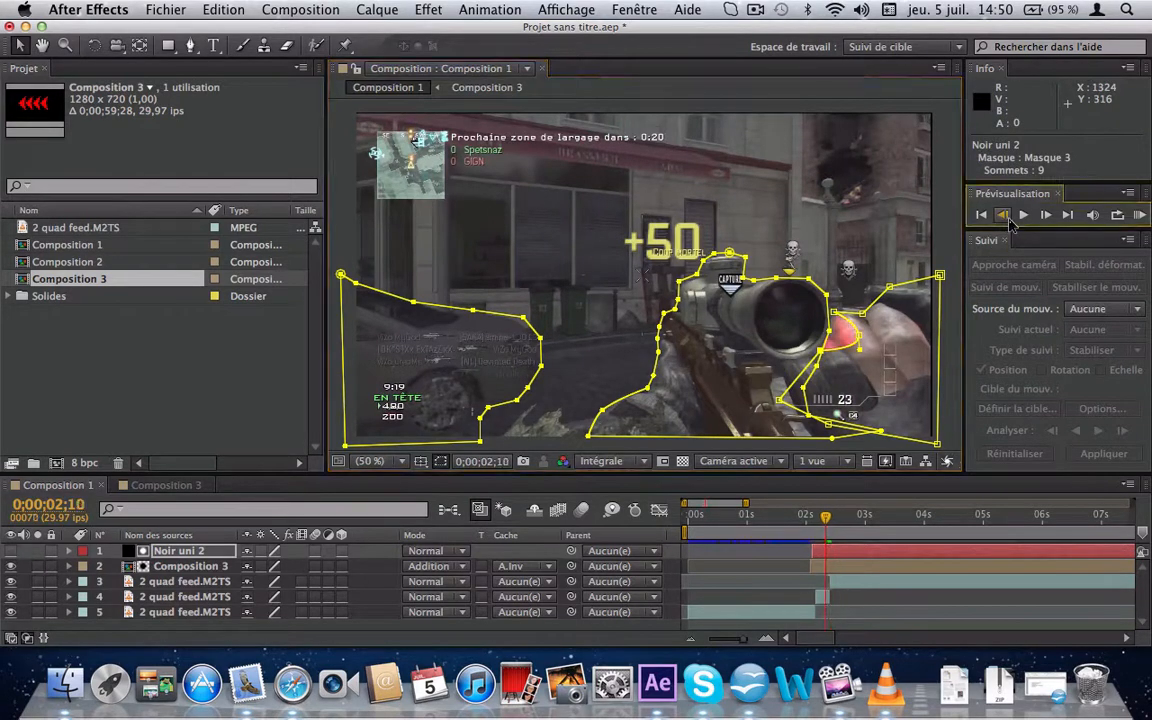
left_click(1005, 216)
left_click(1005, 216)
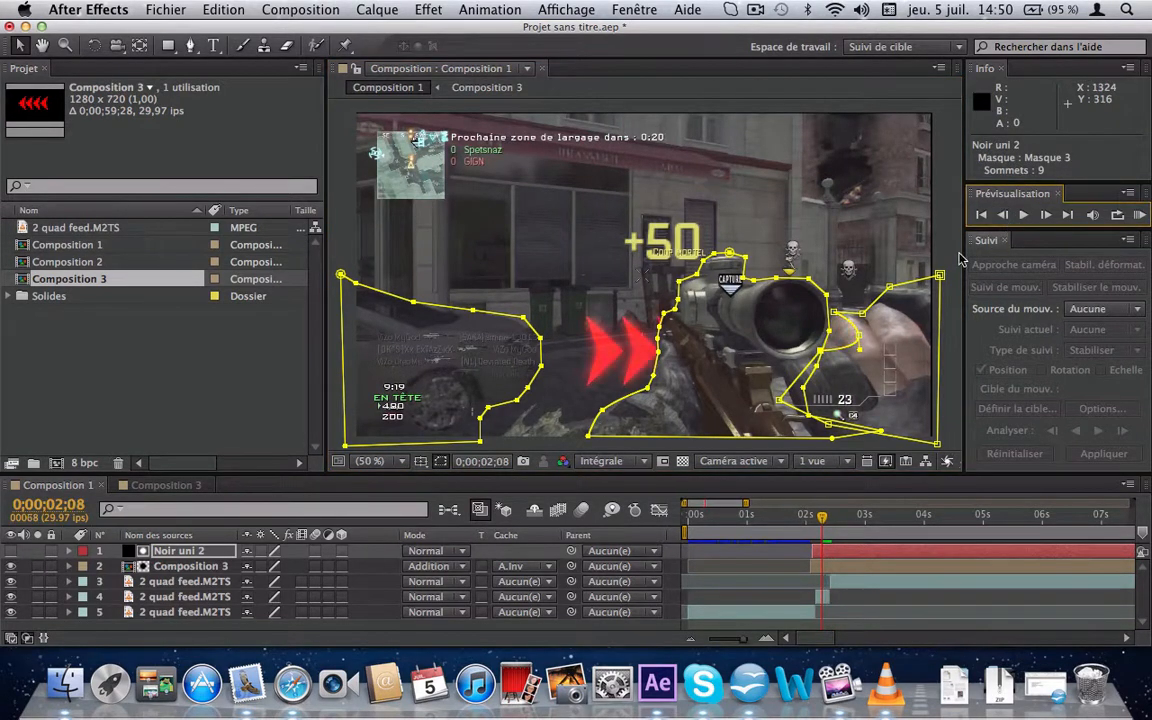
left_click(860, 333)
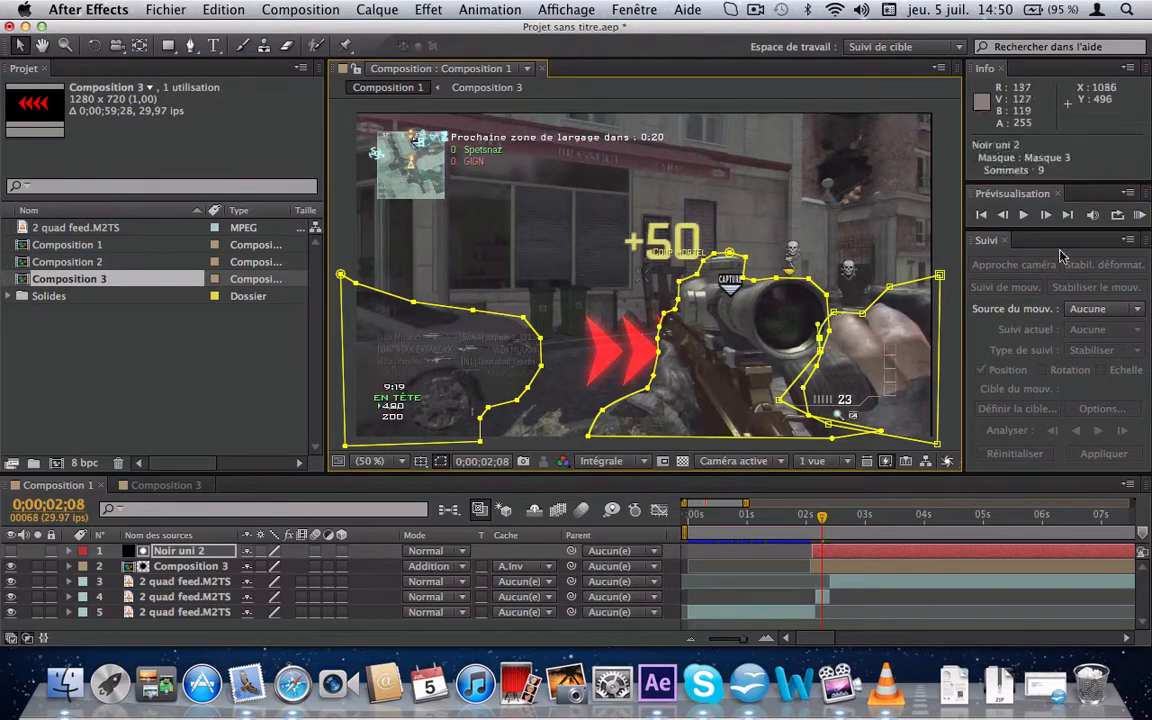
Step: At 0;00;02;10, move the arm mask's inner points below the scope closer to the rifle body
left_click(1046, 215)
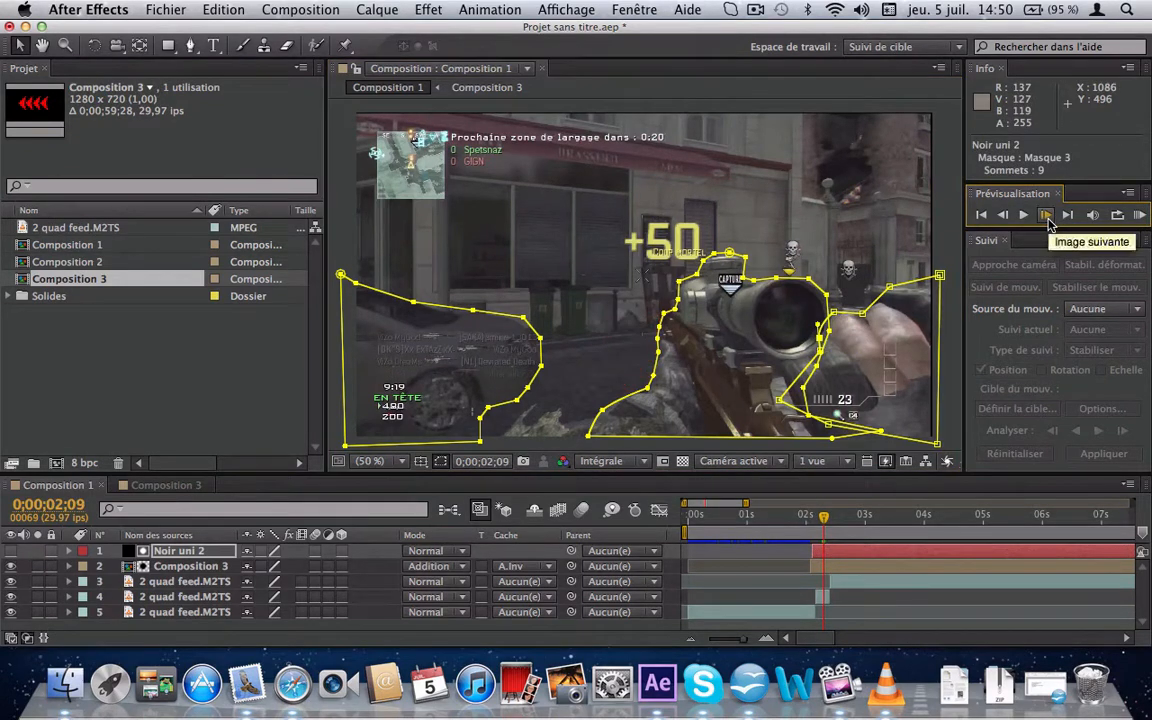
left_click(1046, 215)
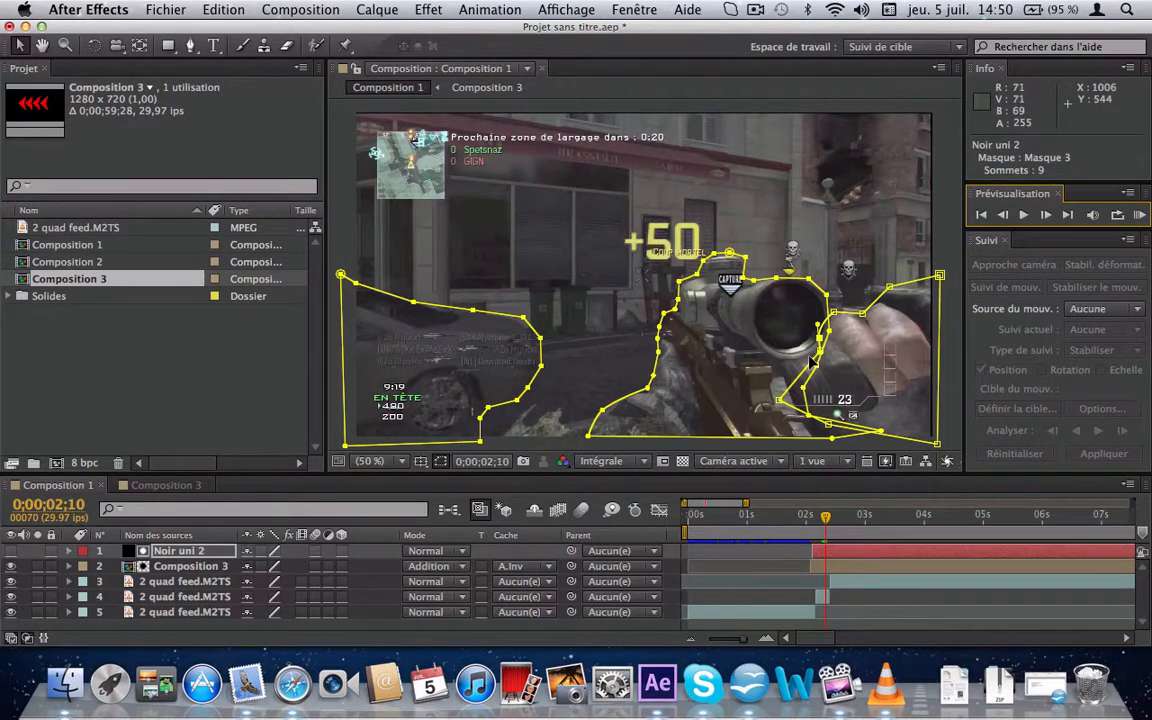
mouse_move(820, 351)
left_mouse_down()
mouse_move(762, 350)
mouse_move(780, 334)
mouse_move(760, 329)
mouse_move(836, 341)
mouse_move(827, 347)
mouse_move(822, 334)
mouse_move(790, 353)
mouse_move(810, 356)
left_mouse_up()
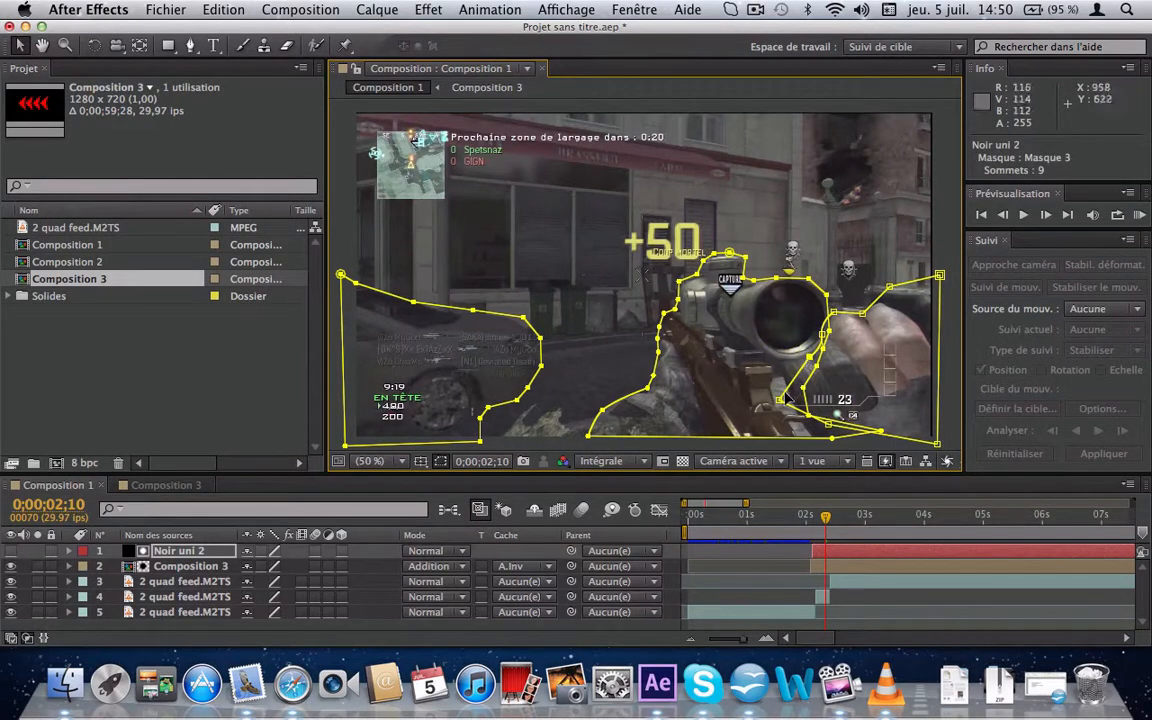
mouse_move(785, 400)
left_mouse_down()
mouse_move(800, 395)
mouse_move(766, 388)
left_mouse_up()
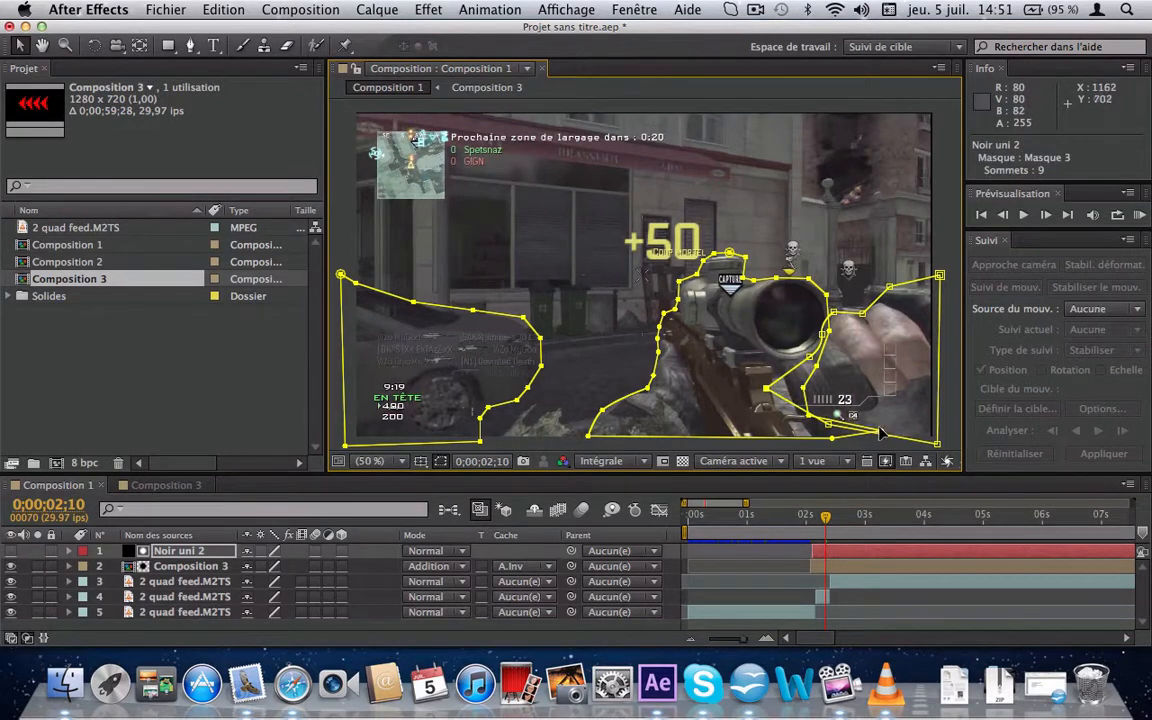
Step: Pull the rifle mask's lower corner points in beside the gun and fit both masks along the underside of the scope
left_click(808, 425)
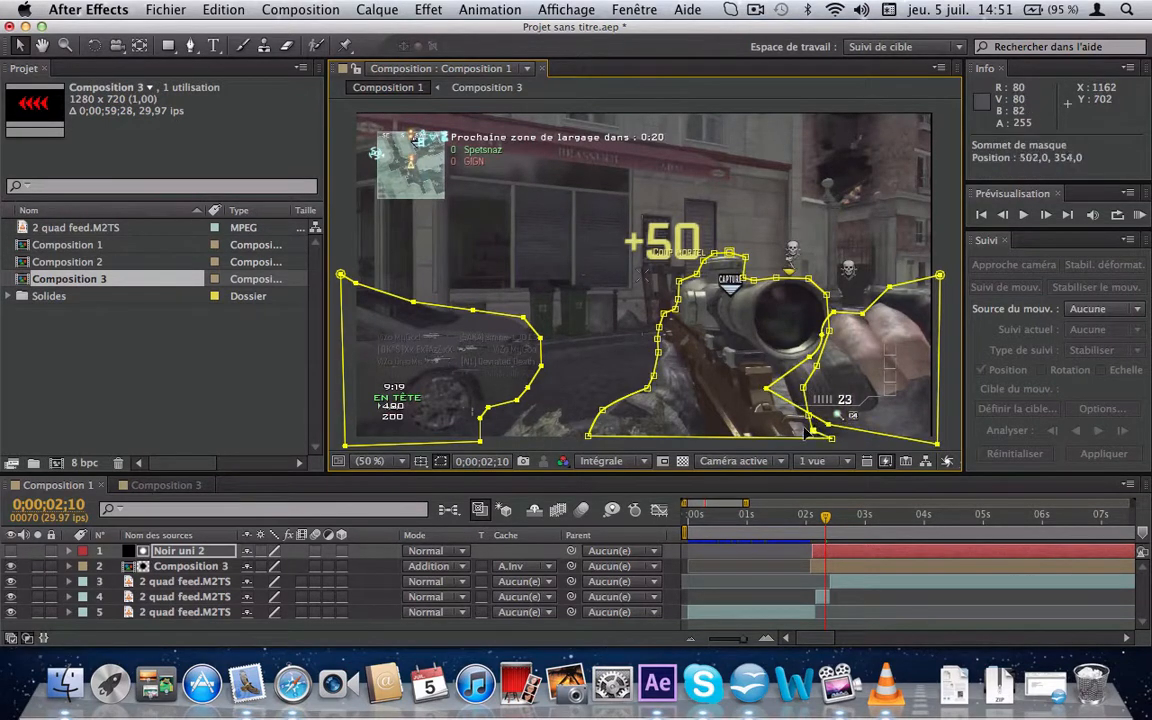
left_click(778, 416)
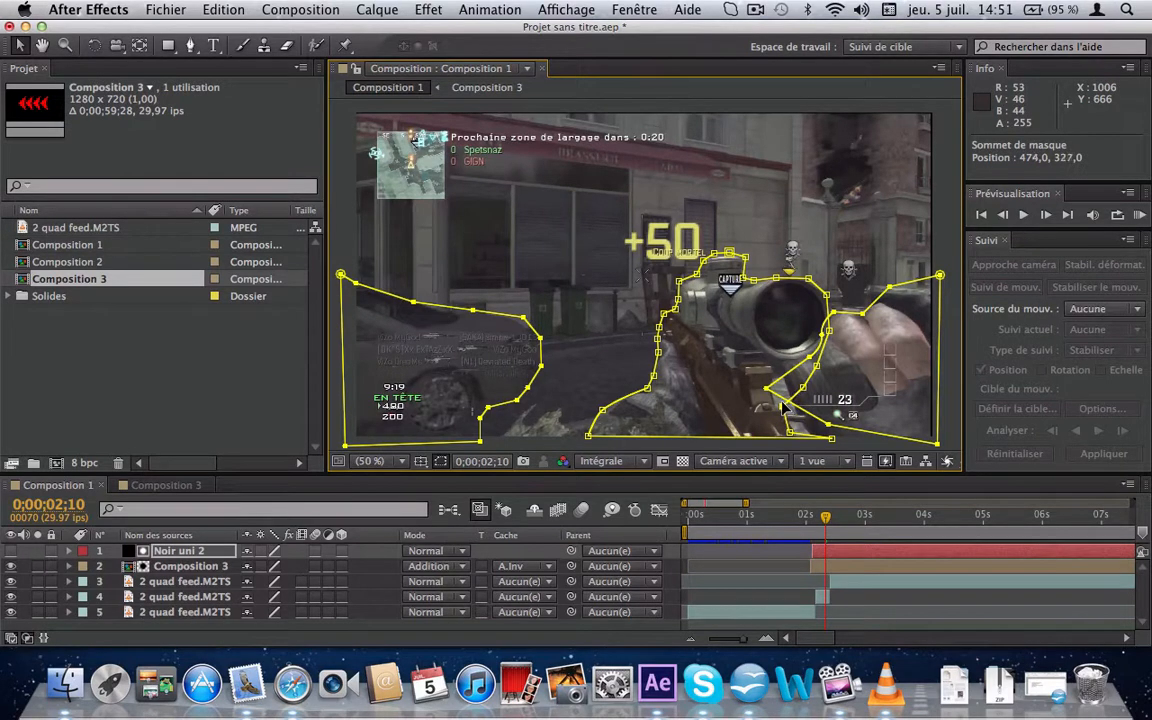
left_click_drag(783, 408, 785, 379)
left_click_drag(829, 423, 813, 433)
left_click_drag(818, 368, 832, 296)
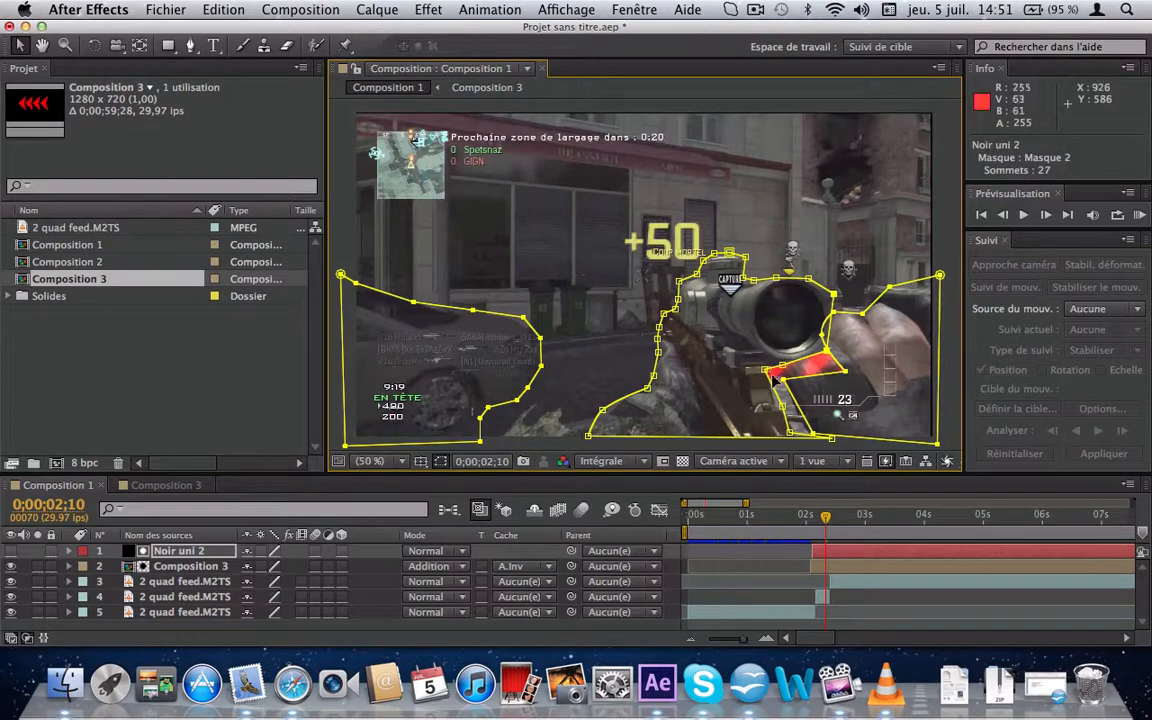
left_click_drag(782, 377, 801, 357)
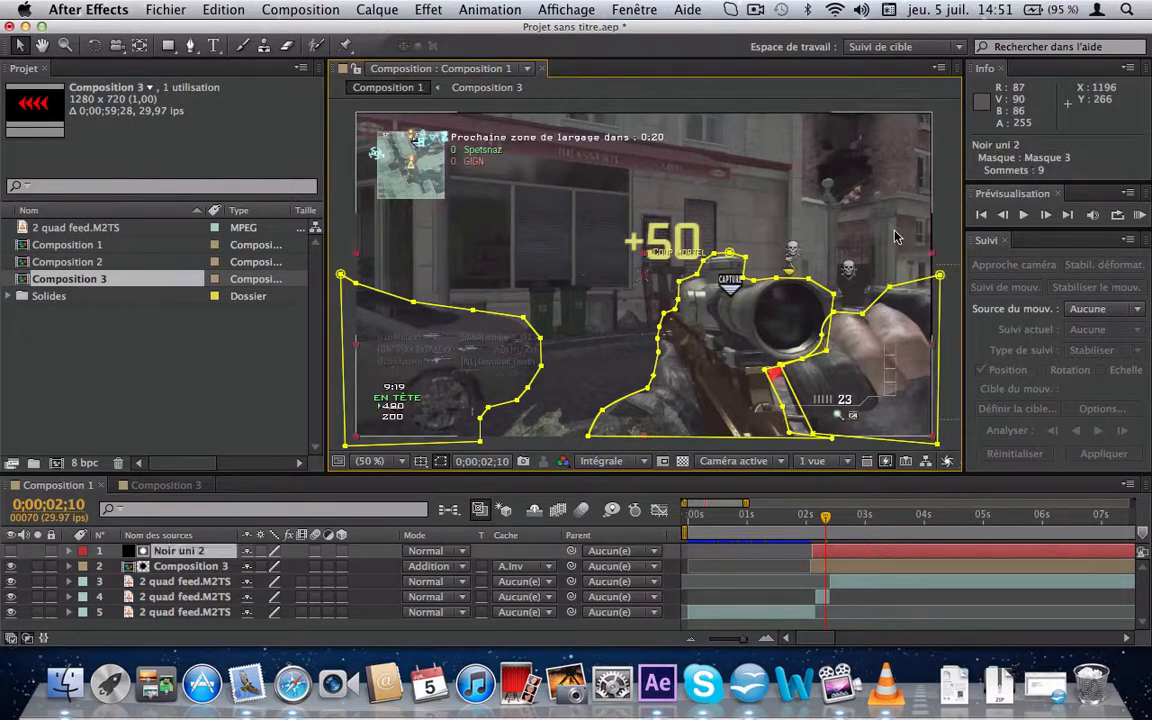
Step: Step frame by frame to 0;00;02;13 to check how the arrows pass behind the masked rifle and arm
left_click(1046, 215)
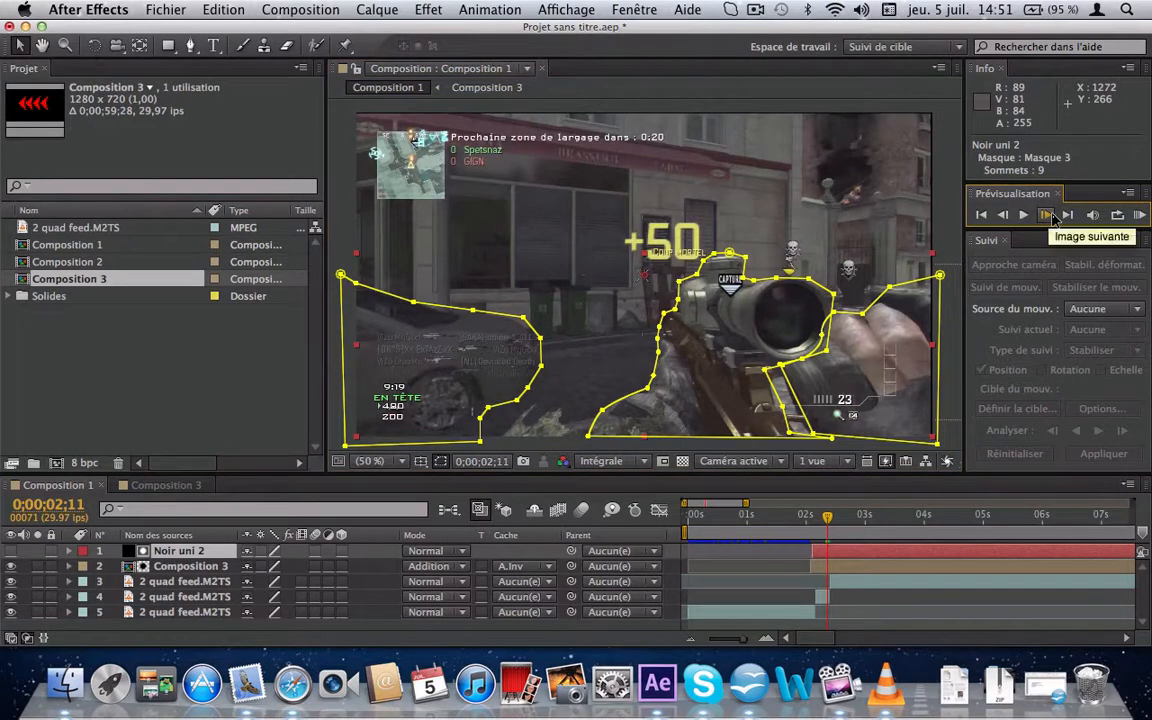
left_click(1046, 215)
left_click(1046, 215)
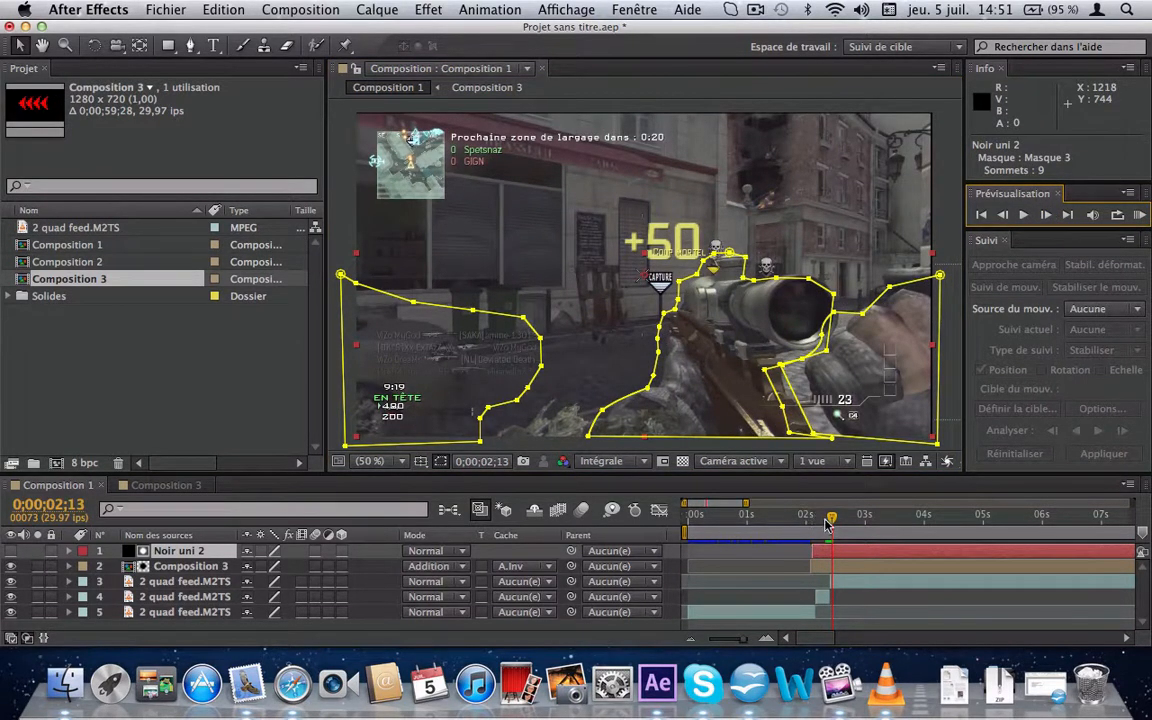
Step: Play the composition from 0;00;01;29 to about 0;00;04;03 to review the arrow sweep and the resumed gameplay
left_click_drag(828, 520, 805, 520)
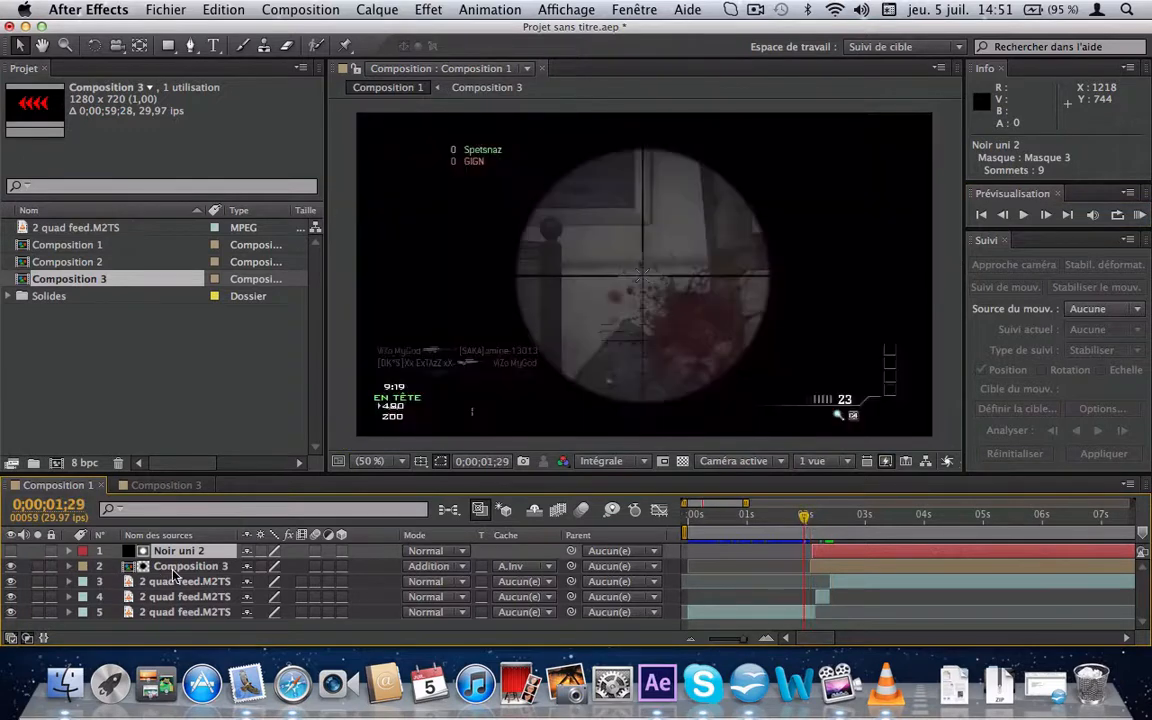
left_click(175, 574)
left_click(170, 585)
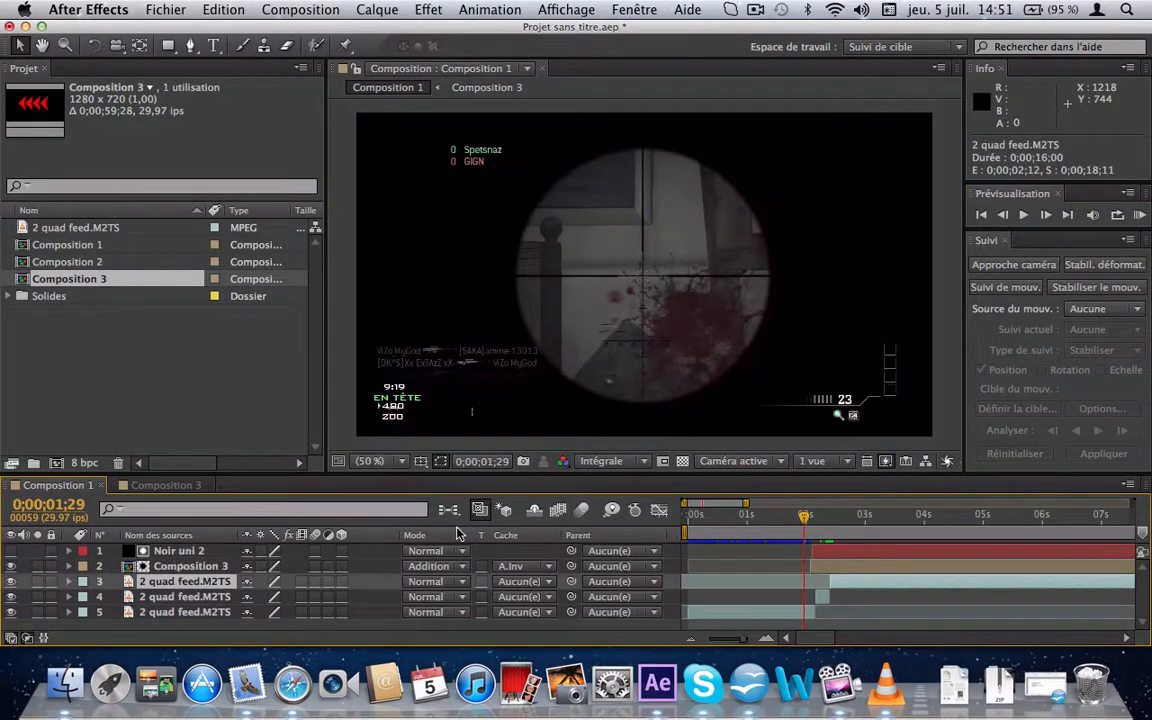
key("space")
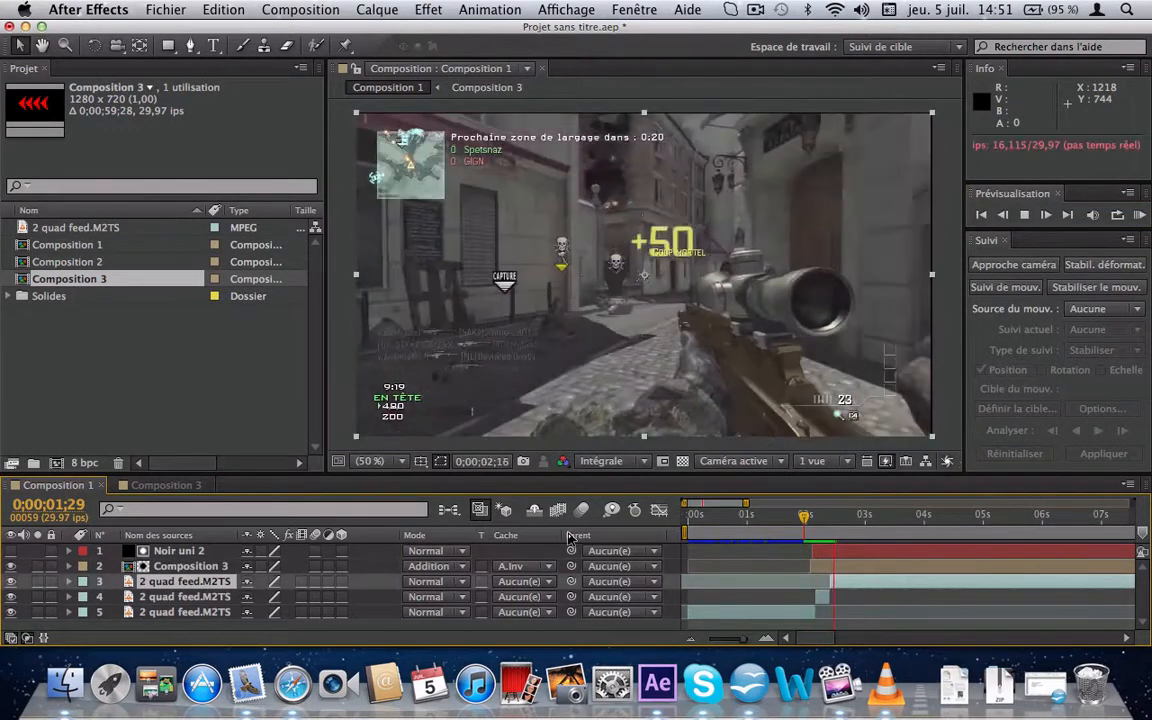
key("space")
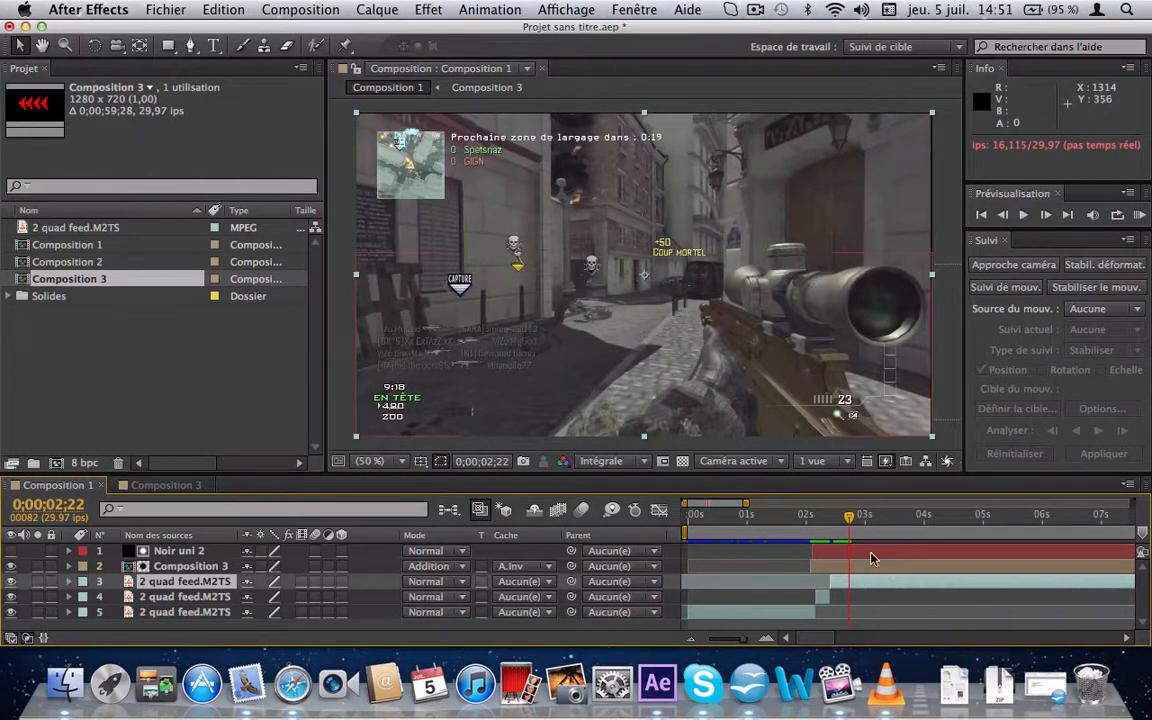
key("space")
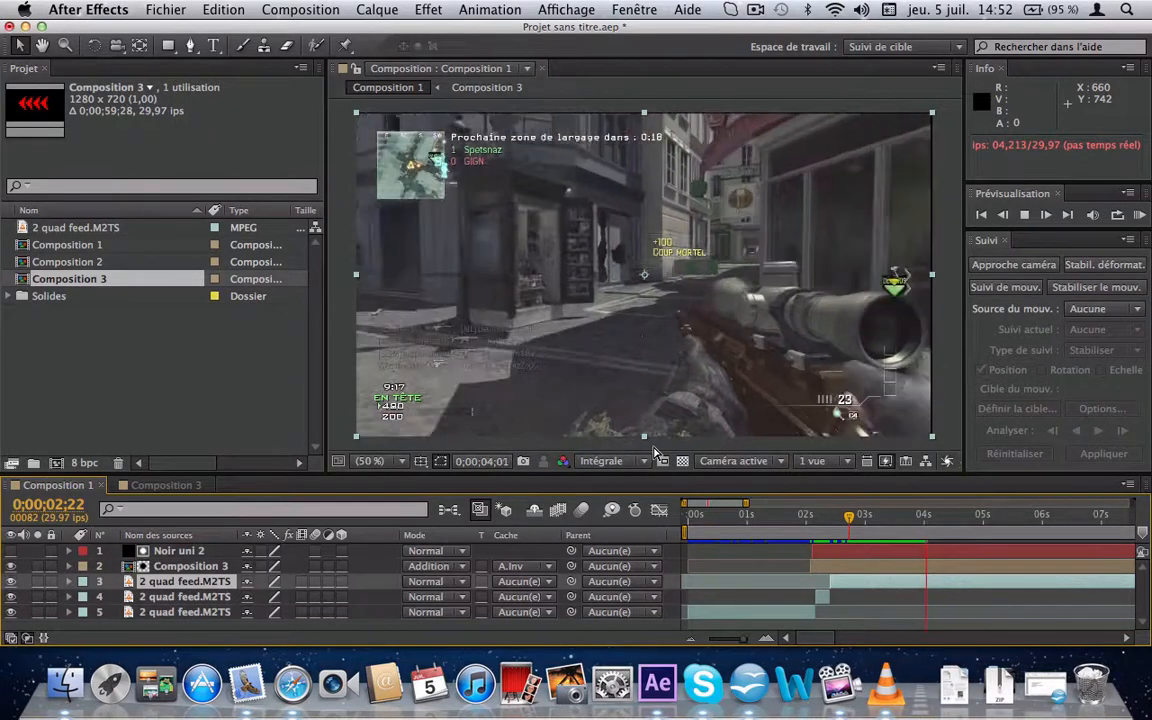
key("space")
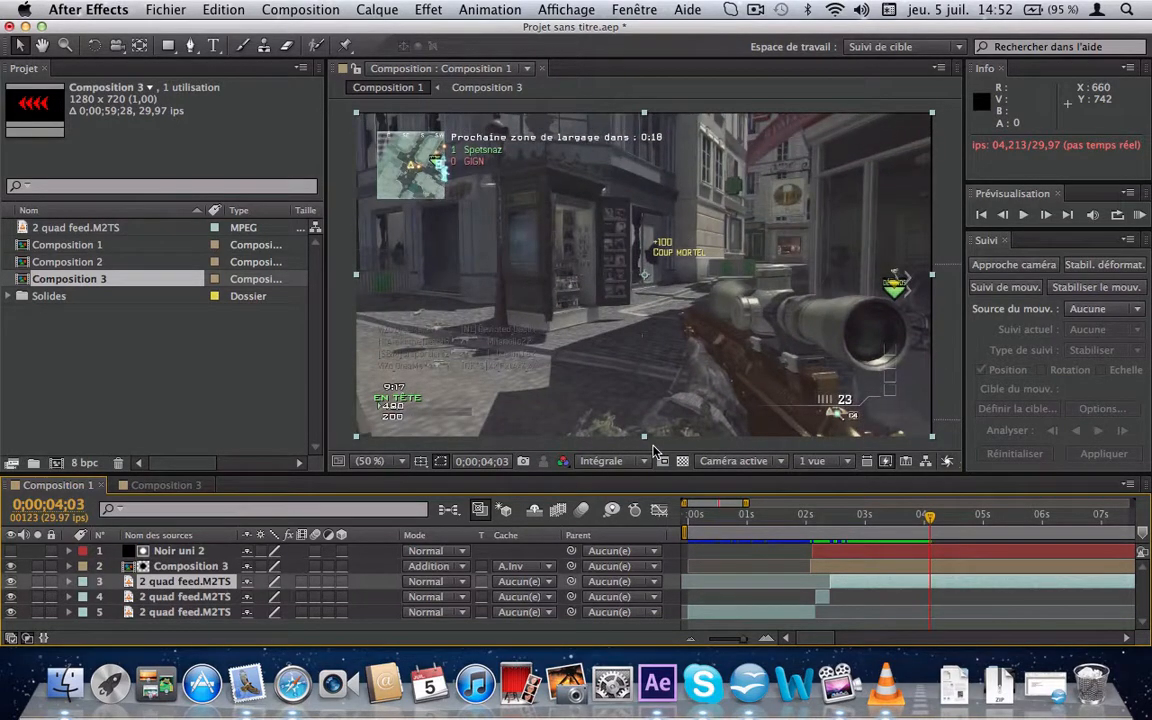